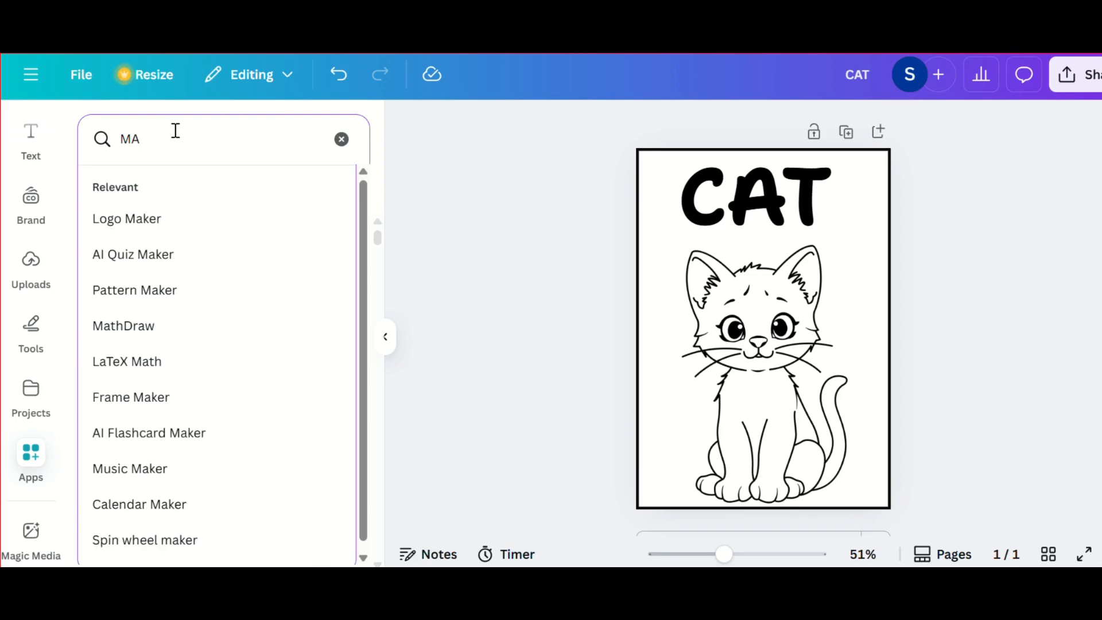
Step: Search the apps for "Magic"
type("ag")
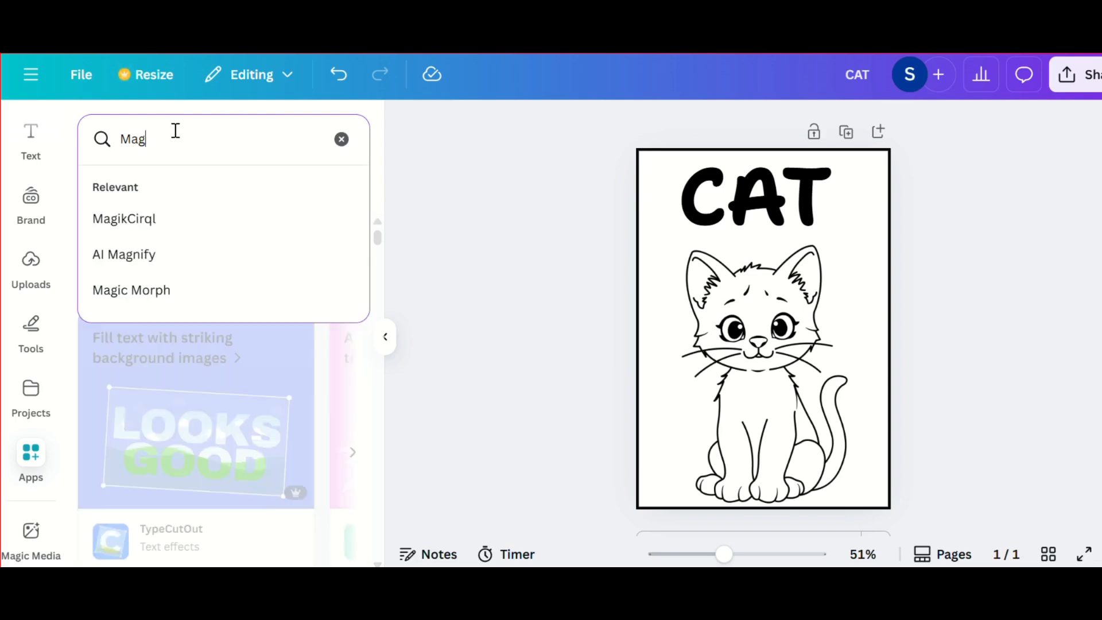
type("ic")
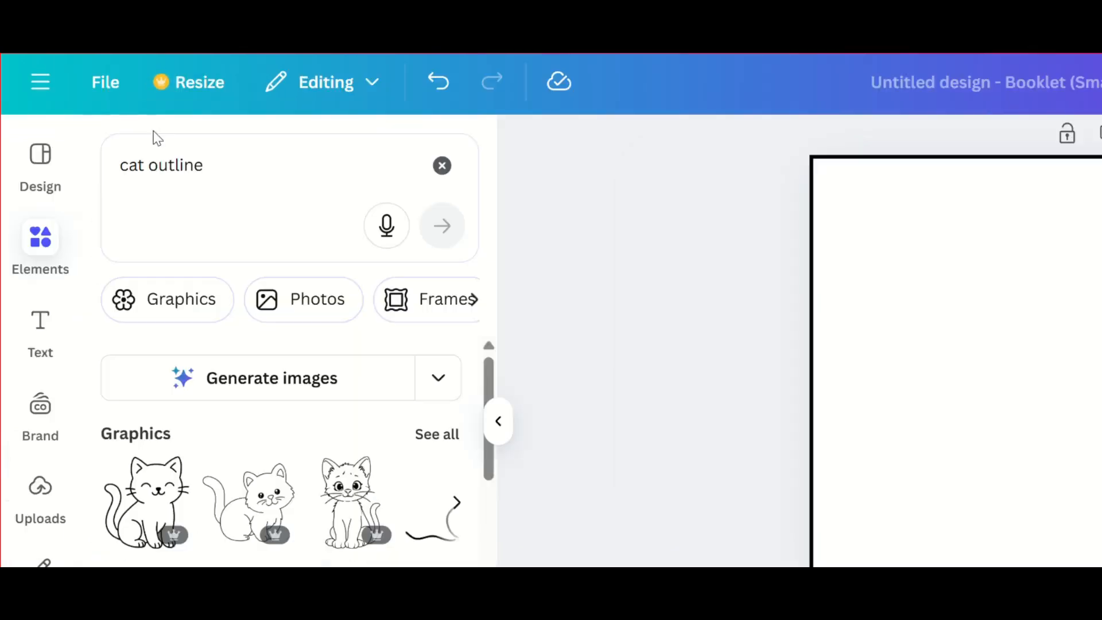
Step: Restrict the cat outline results to graphics, add the sitting big-eyed kitten to the bordered page and enlarge it
left_click(172, 301)
scroll(287, 390, "down", 10)
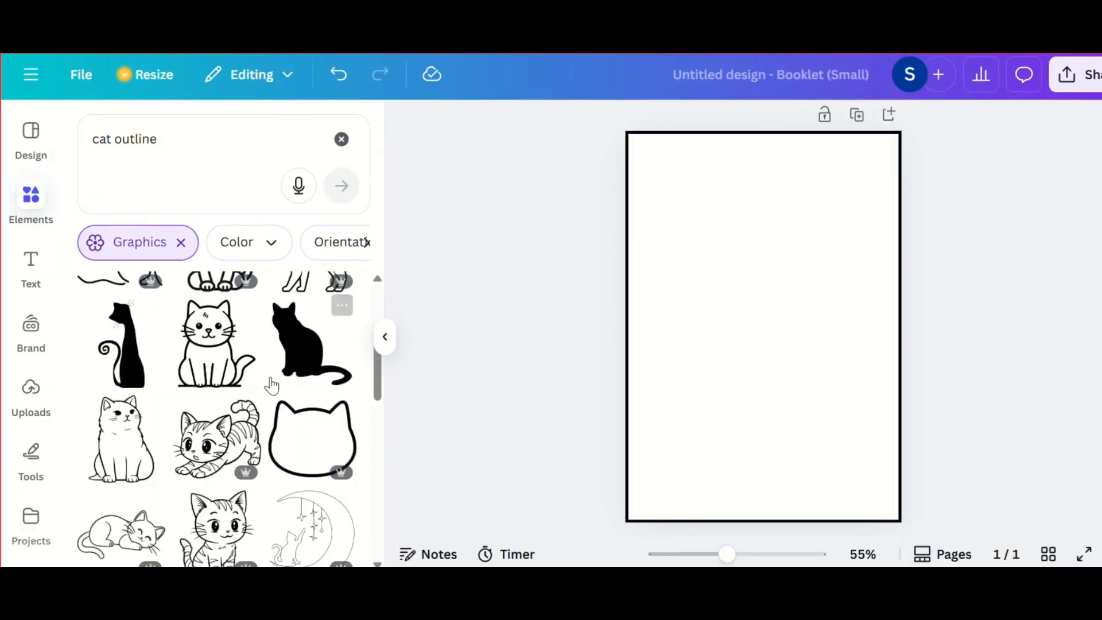
scroll(298, 380, "up", 10)
left_click(304, 367)
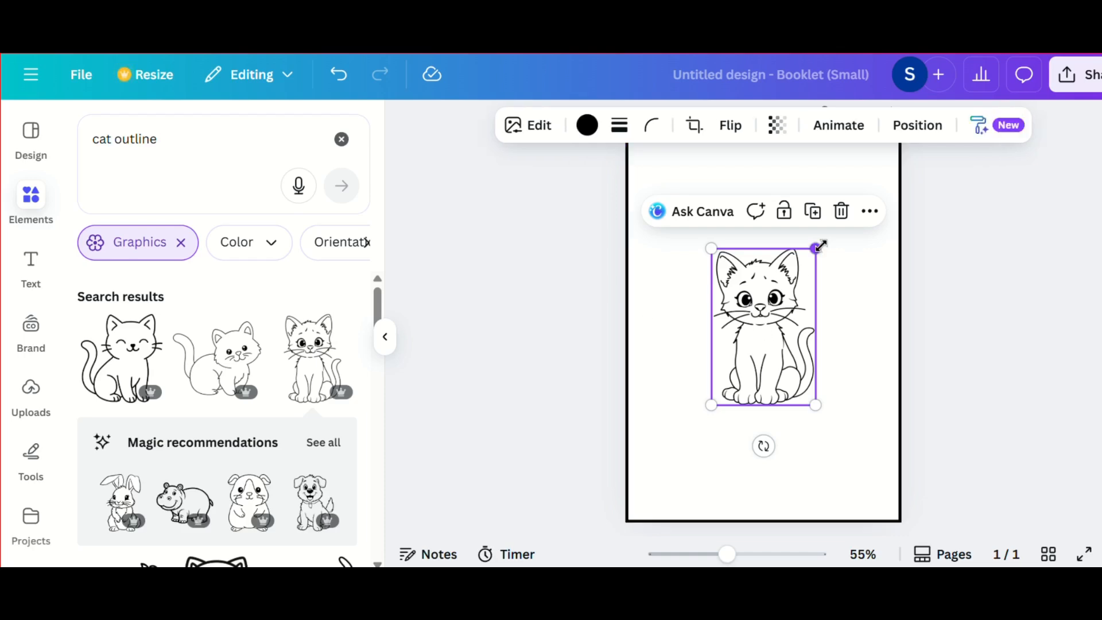
left_click_drag(820, 246, 886, 143)
left_click(683, 412)
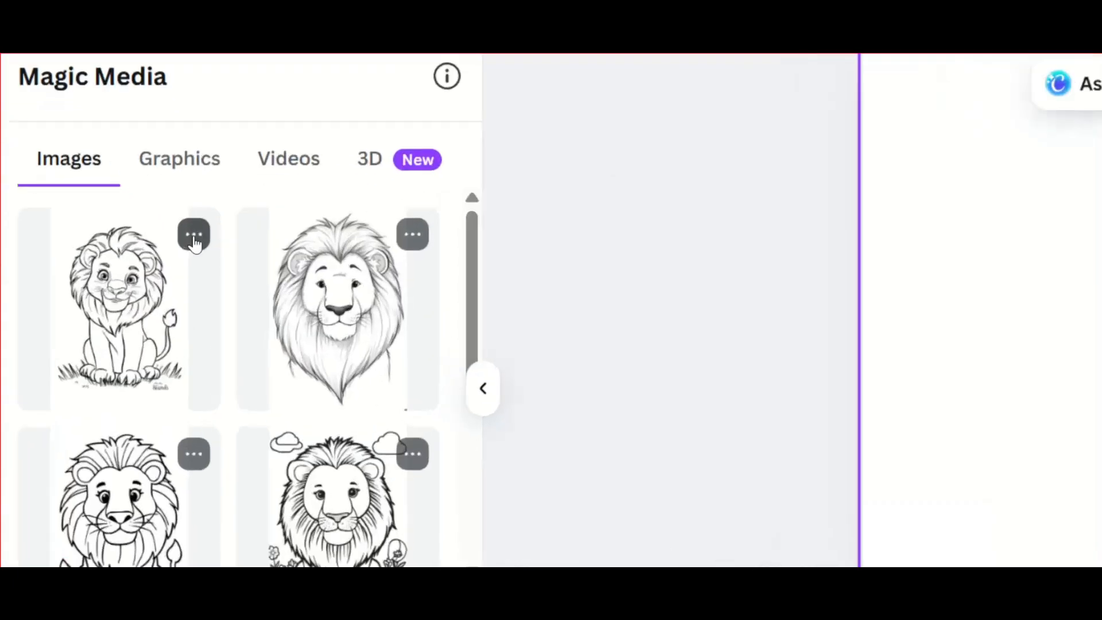
left_click(194, 235)
left_click(269, 283)
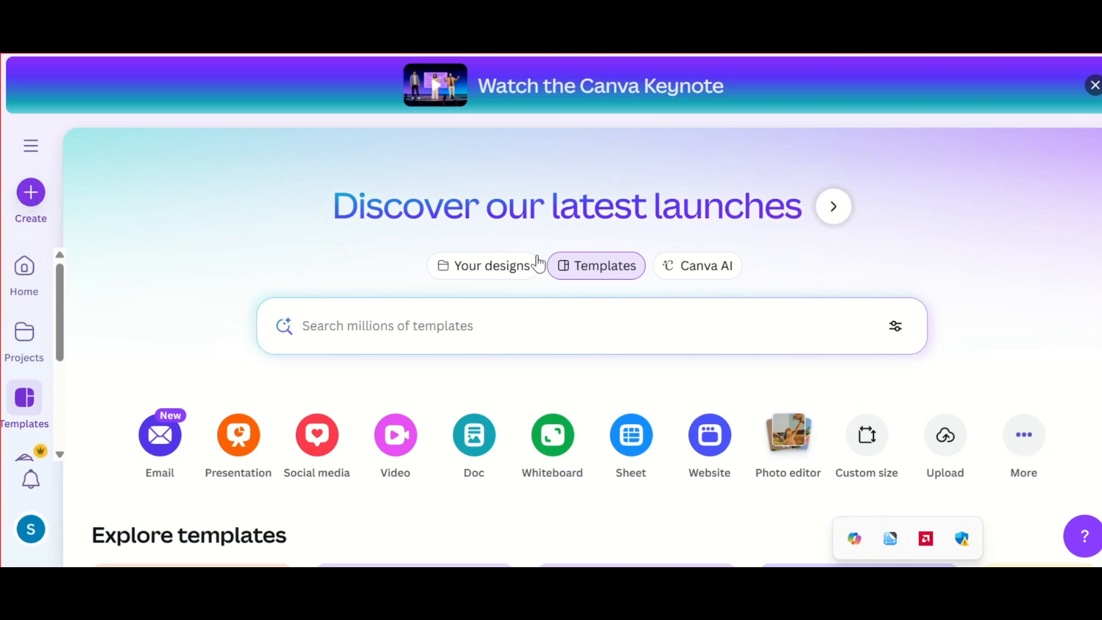
Step: Find "coloring book" among the design types and create a blank Colouring Book (A5) design
left_click(1022, 439)
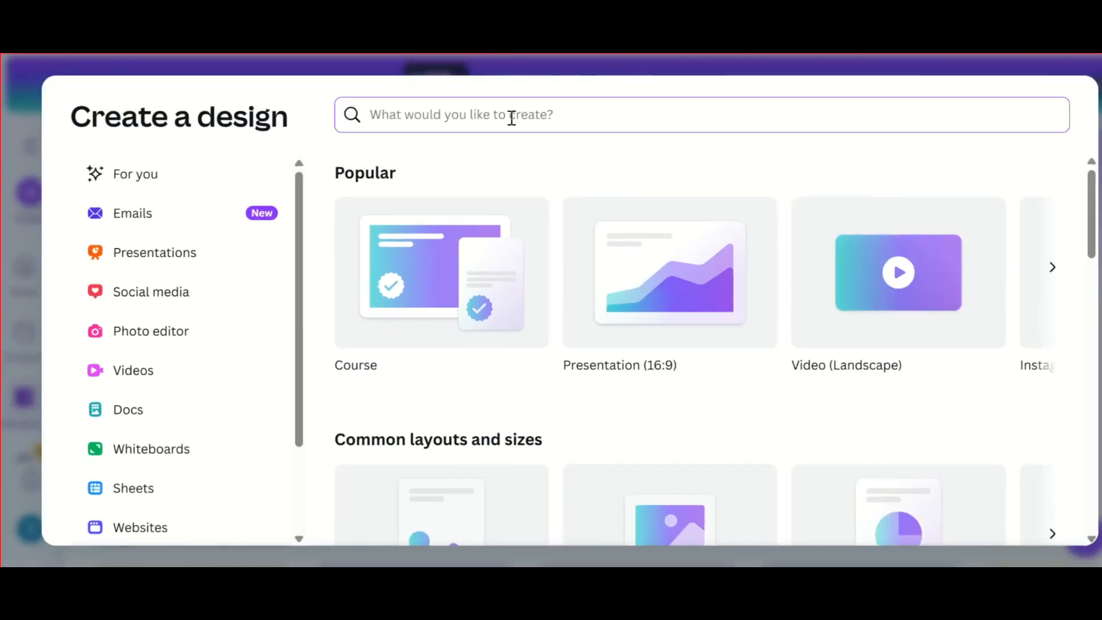
type("colo")
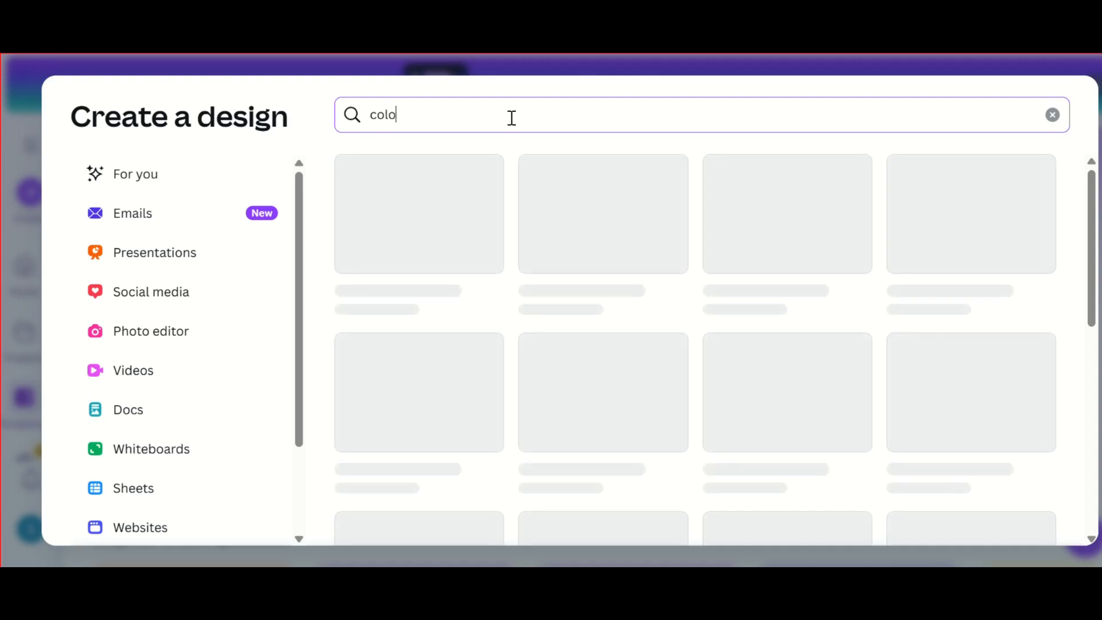
type("ring book")
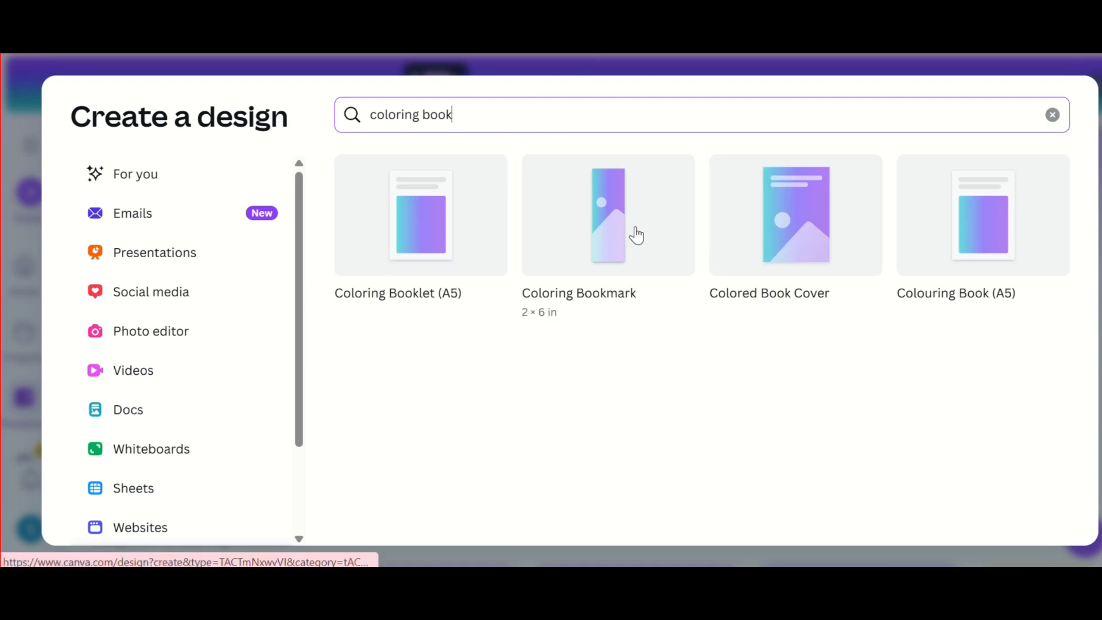
left_click(974, 266)
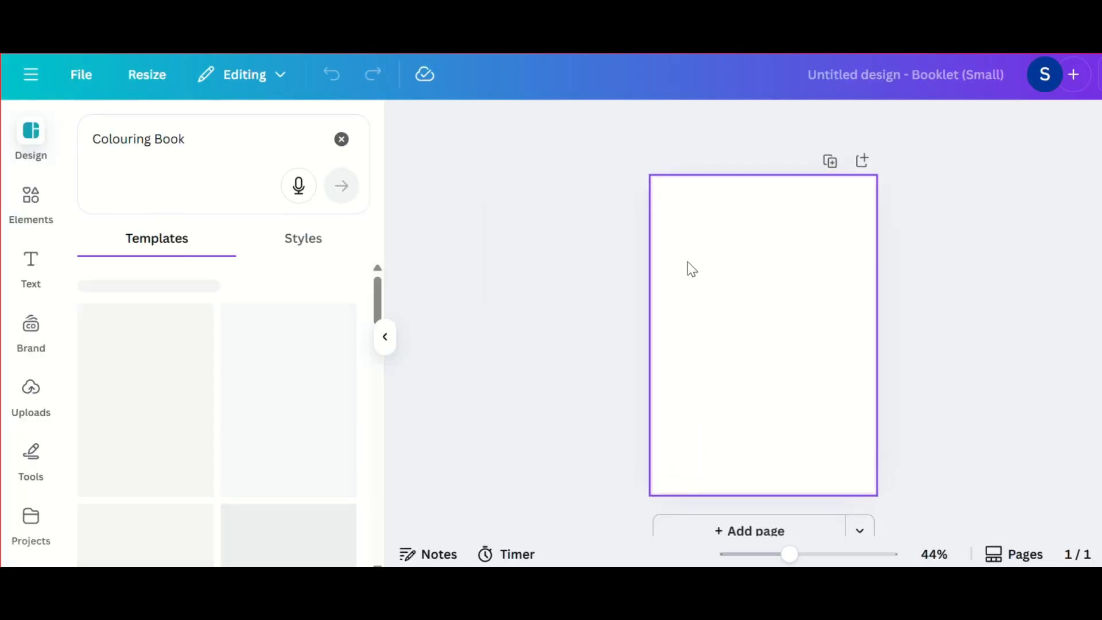
left_click(385, 336)
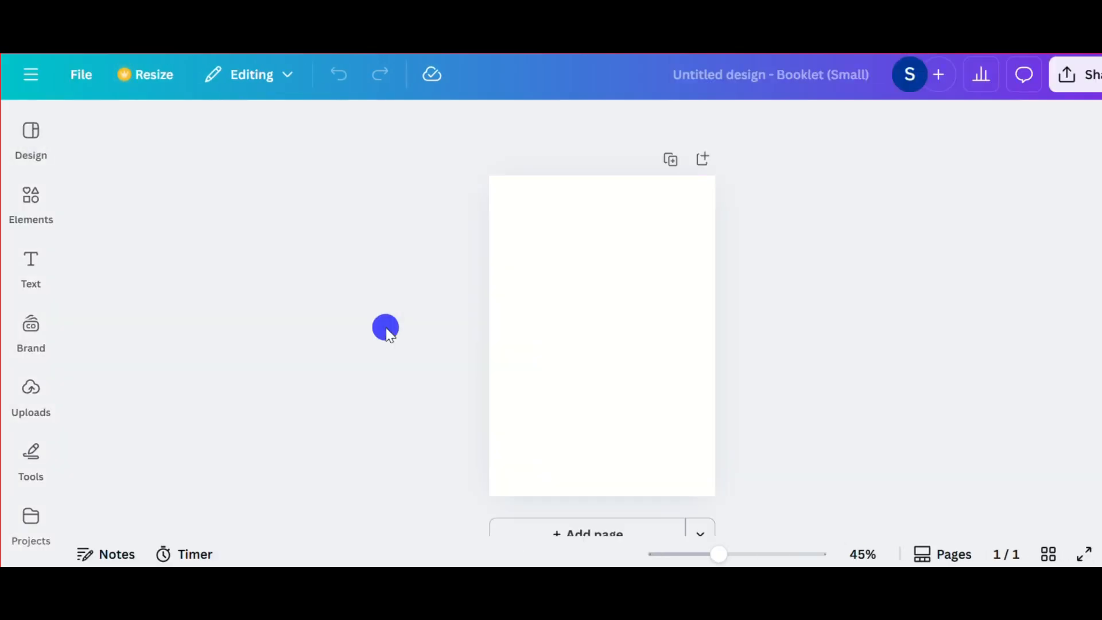
left_click(551, 288)
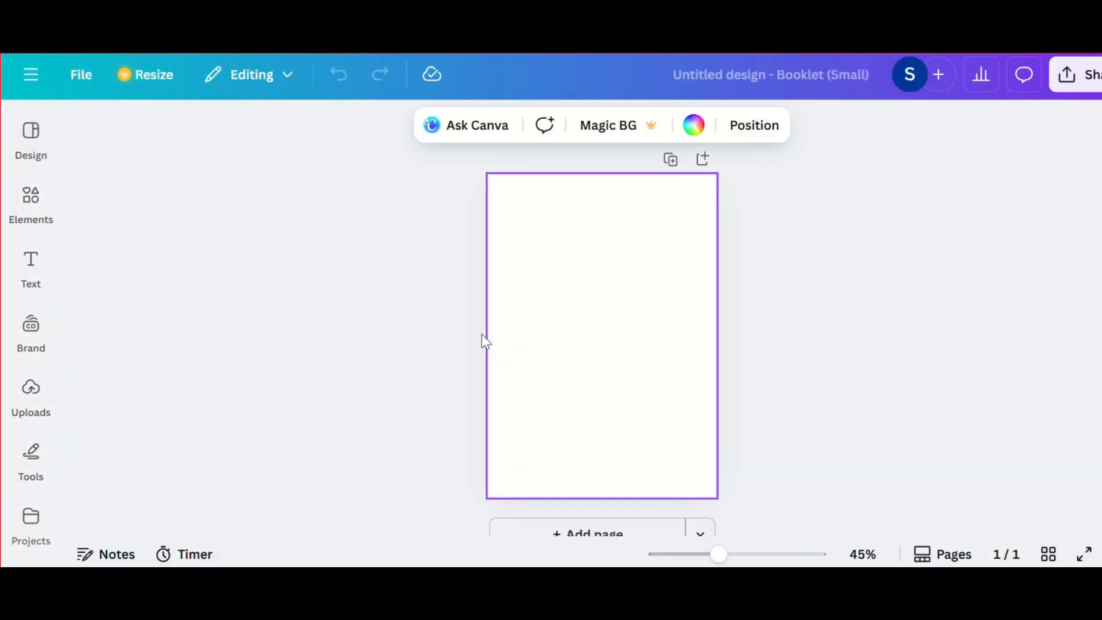
left_click(556, 259)
Step: Find the plain sharp-cornered square among the shape elements and add it to the blank page
left_click(31, 201)
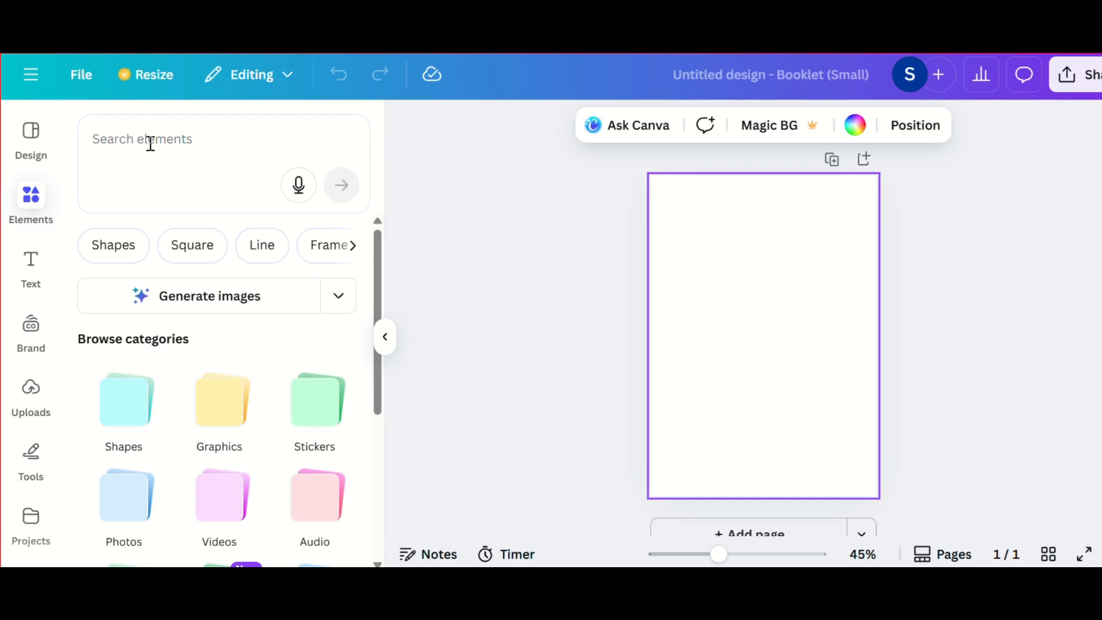
left_click(107, 247)
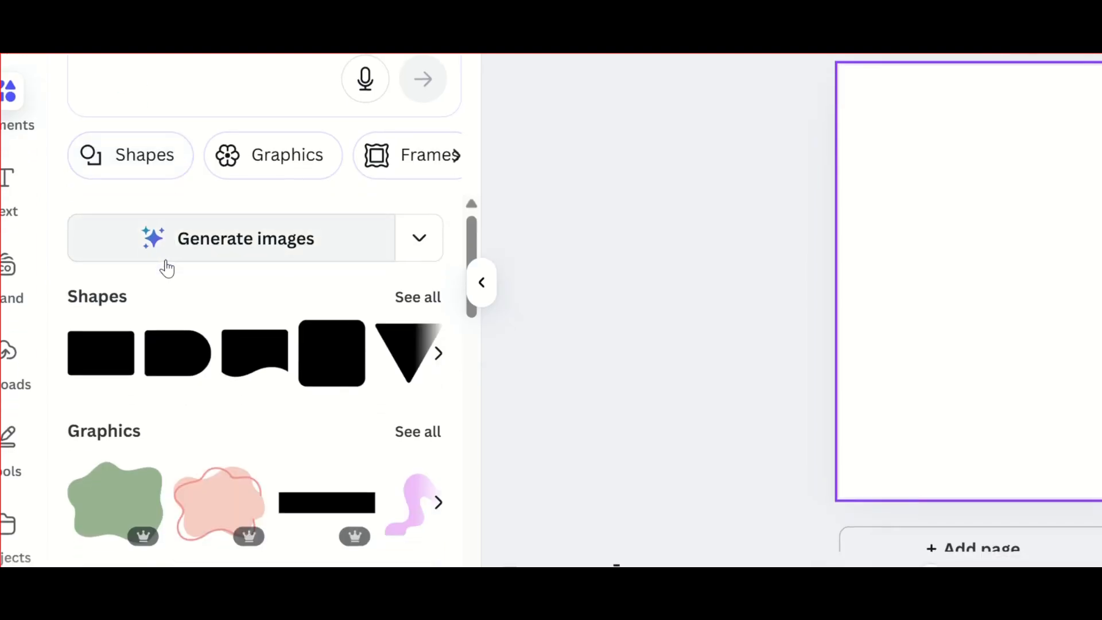
scroll(301, 425, "right", 2)
scroll(302, 343, "right", 5)
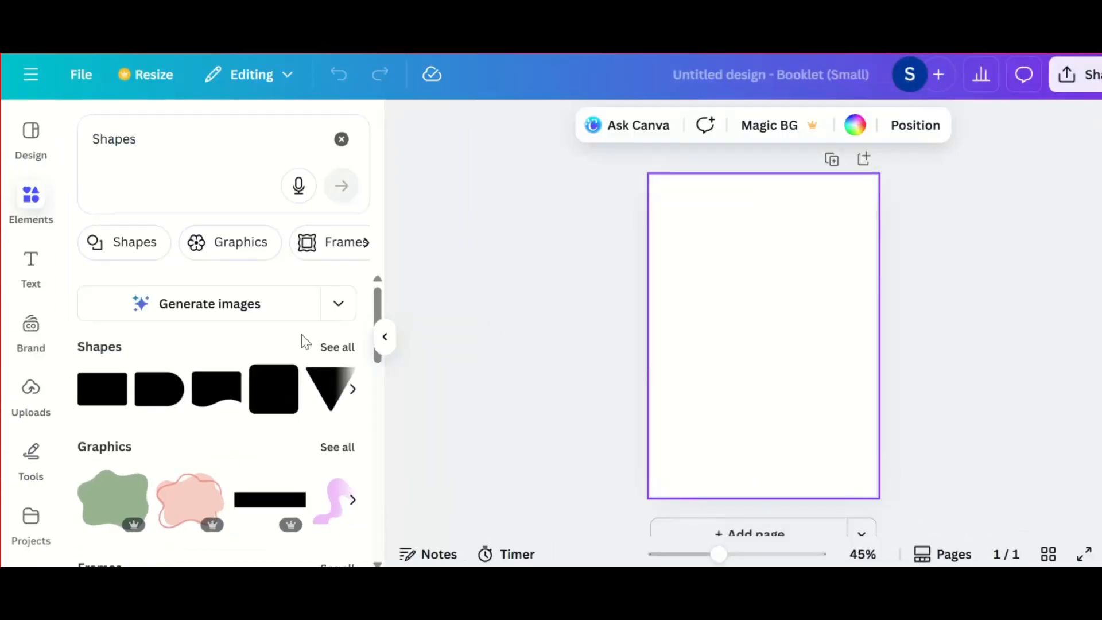
left_click(408, 303)
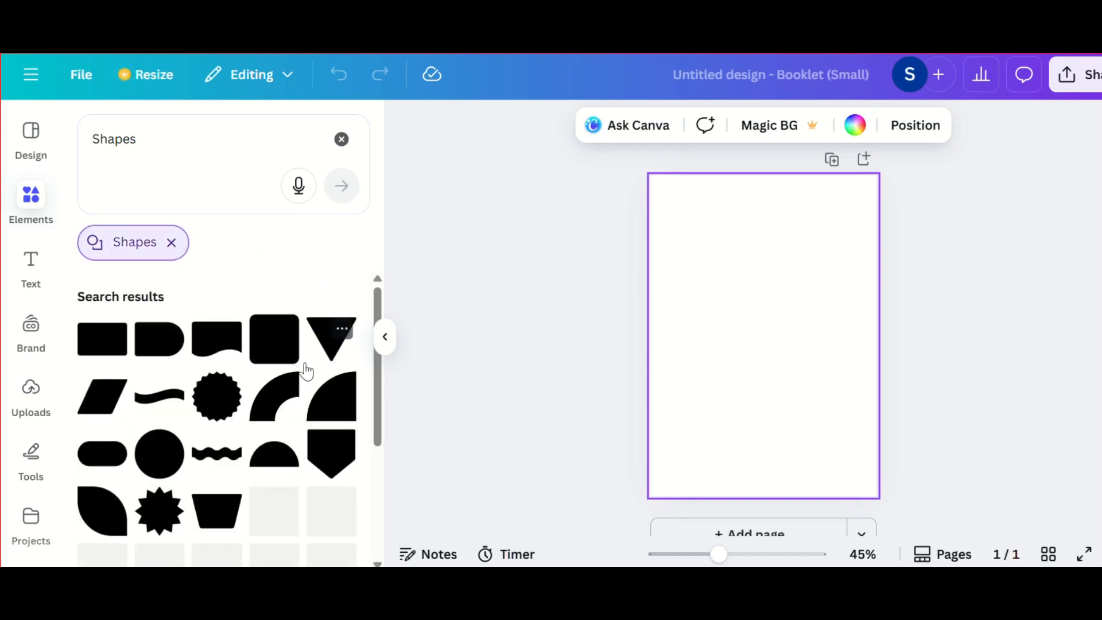
scroll(287, 445, "down", 2)
scroll(288, 451, "down", 4)
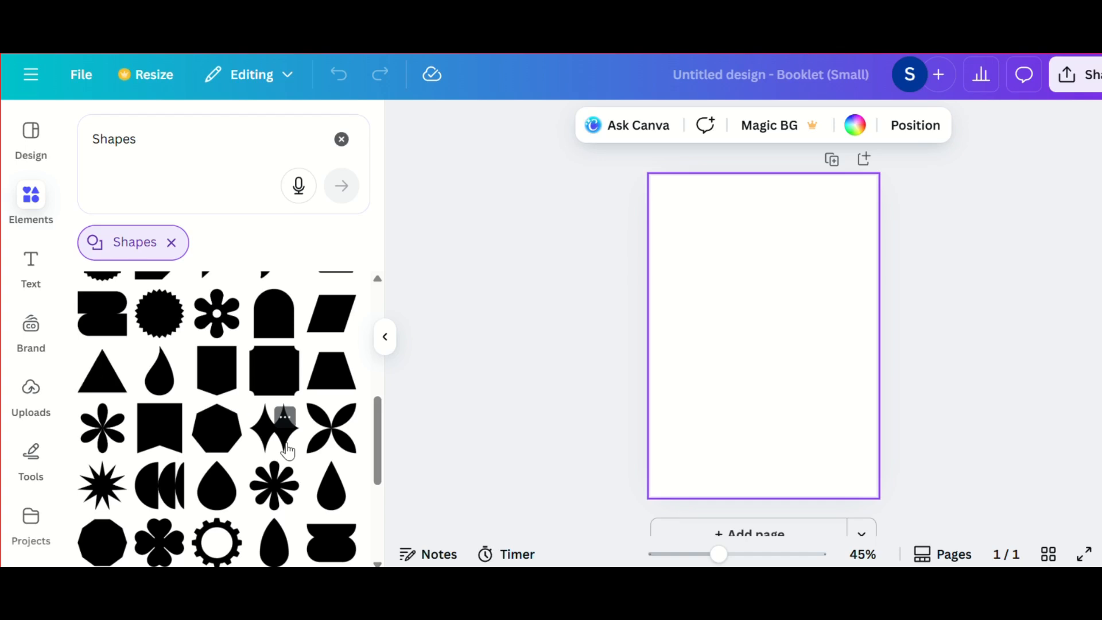
scroll(289, 451, "down", 6)
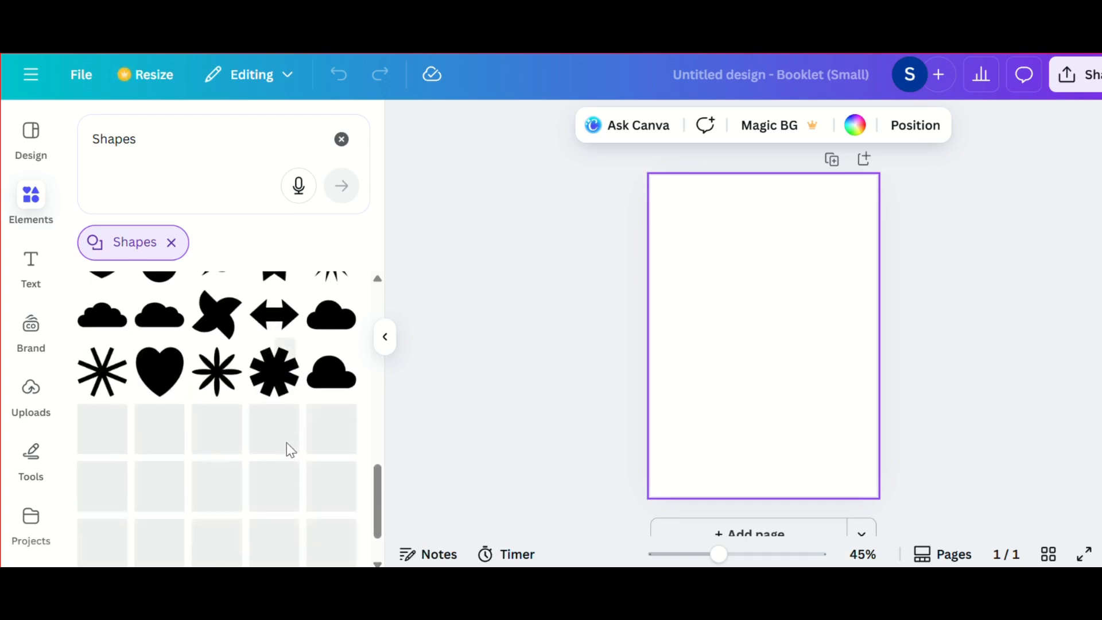
scroll(281, 454, "down", 3)
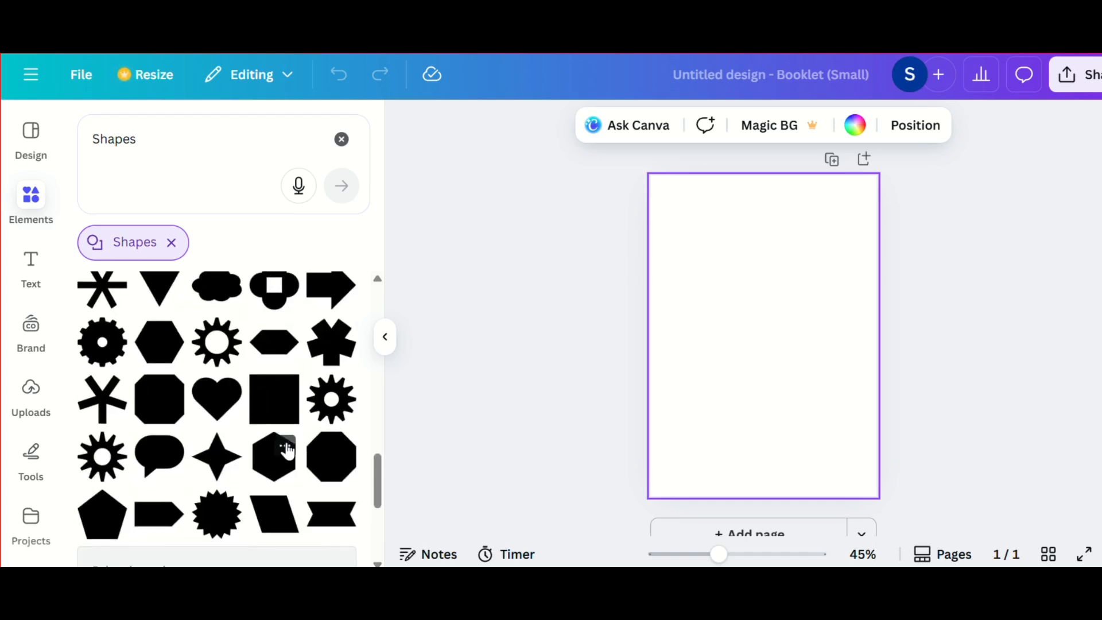
left_click(268, 412)
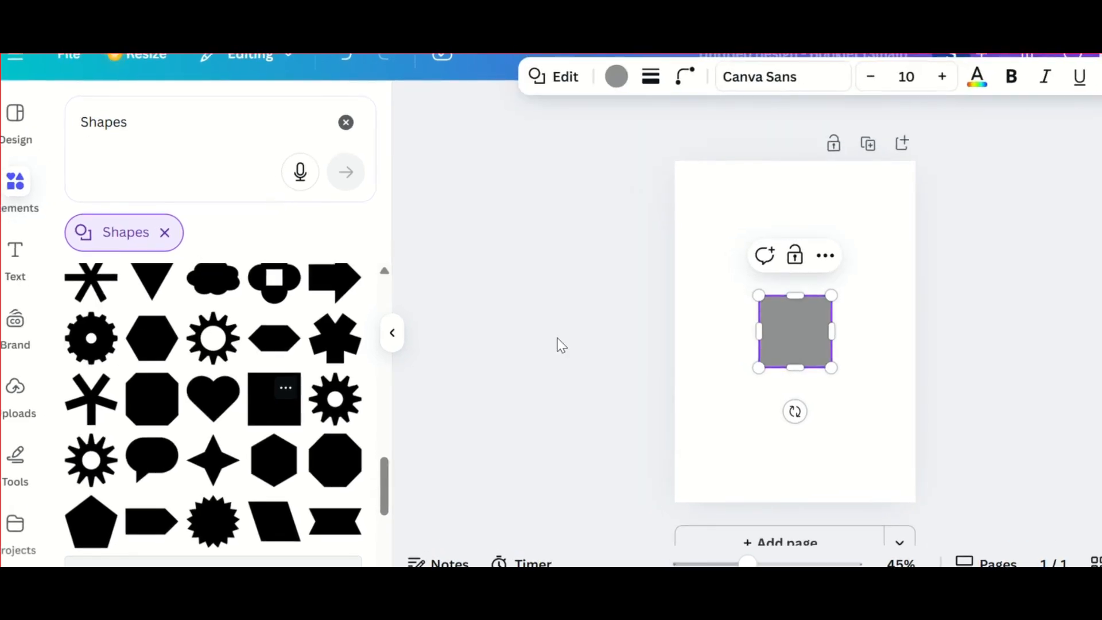
Step: Fill the square with the dark green default solid color
double_click(786, 317)
left_click(616, 76)
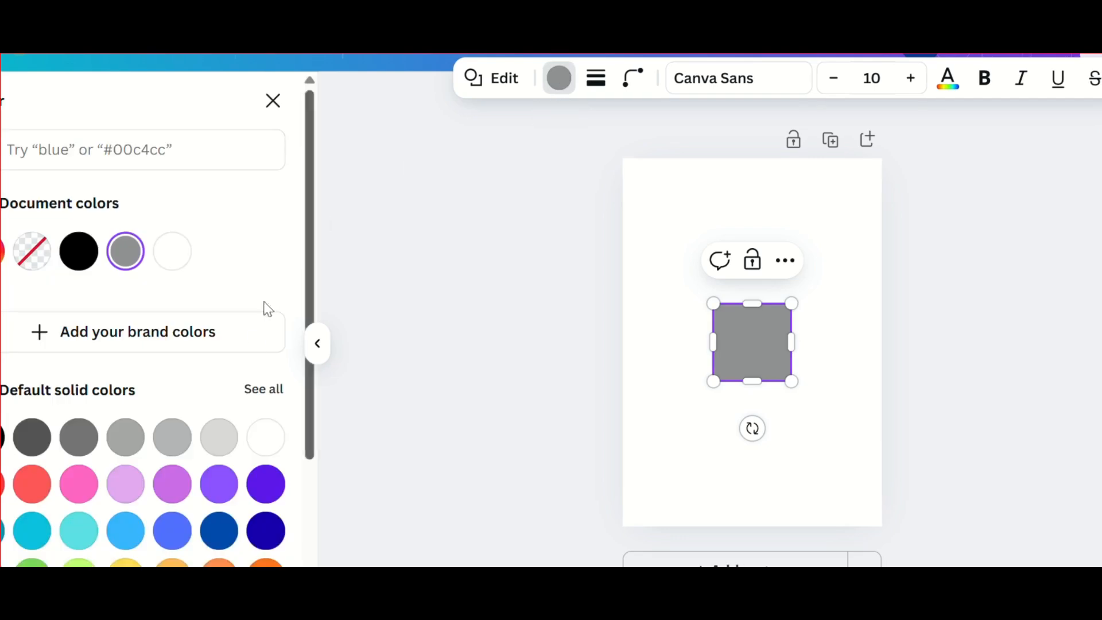
scroll(140, 504, "down", 2)
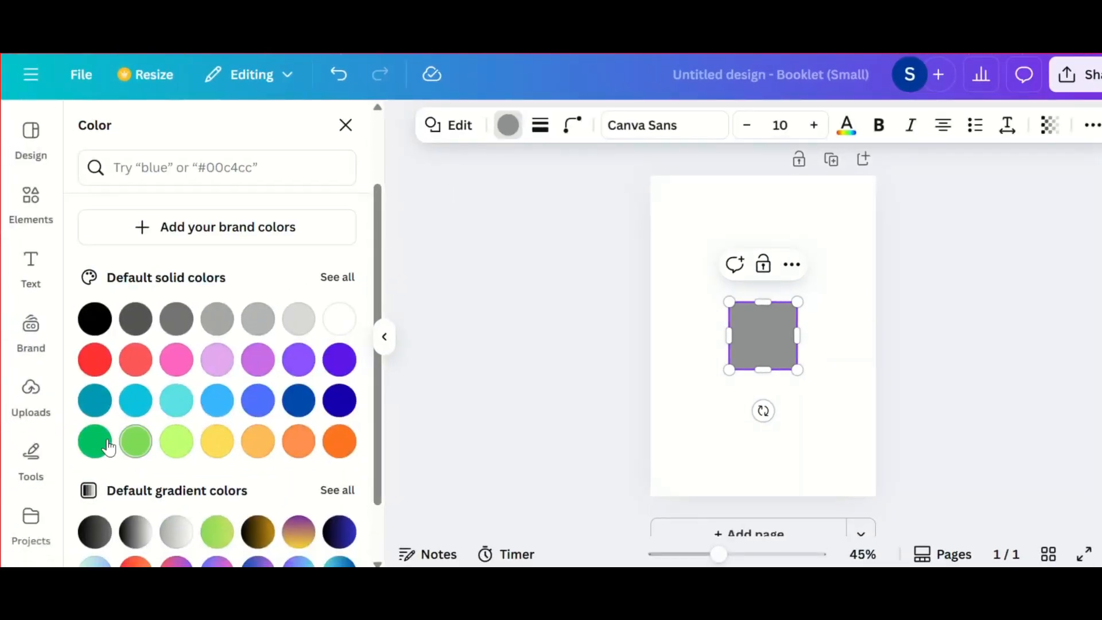
left_click(97, 443)
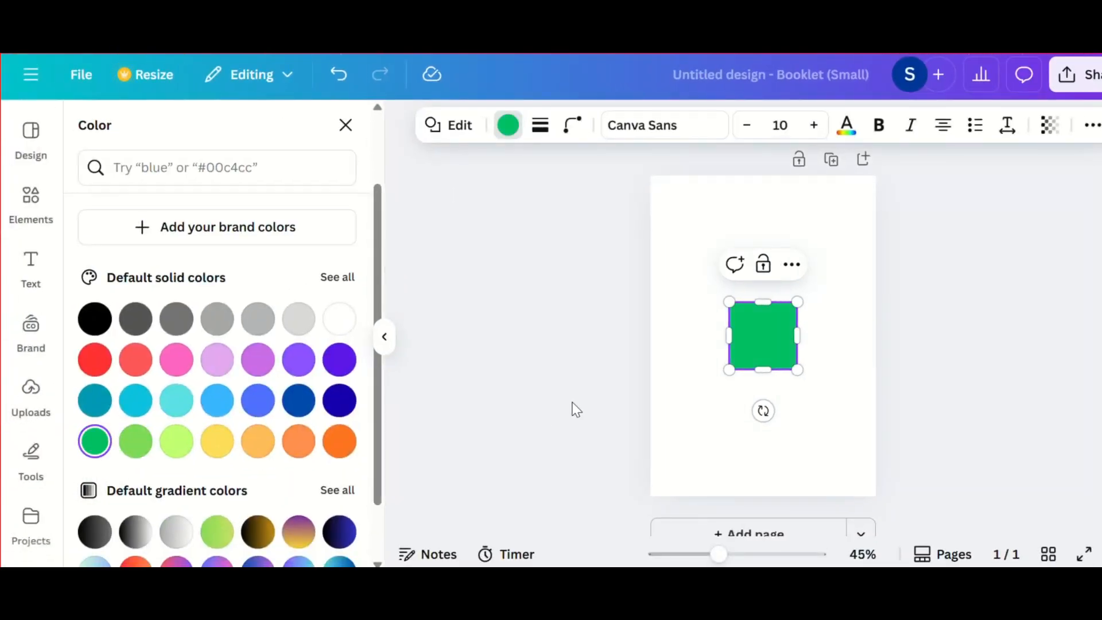
Step: Stretch the green square into a tall rectangle that leaves an even, narrow margin on all sides of the page
left_click_drag(797, 300, 820, 197)
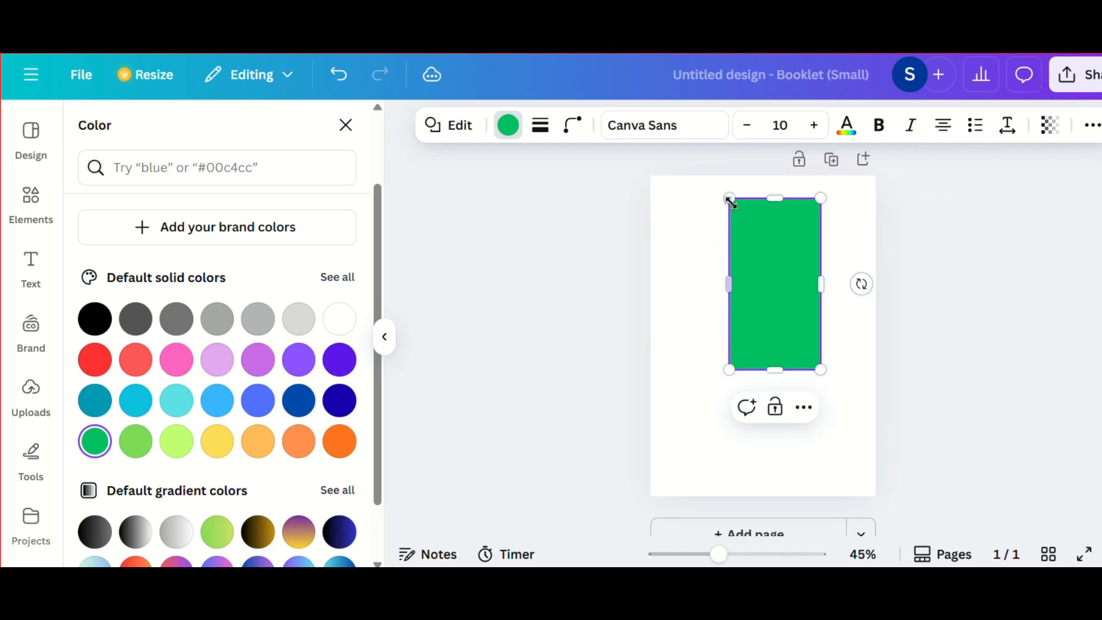
left_click_drag(728, 284, 670, 287)
left_click_drag(744, 369, 746, 474)
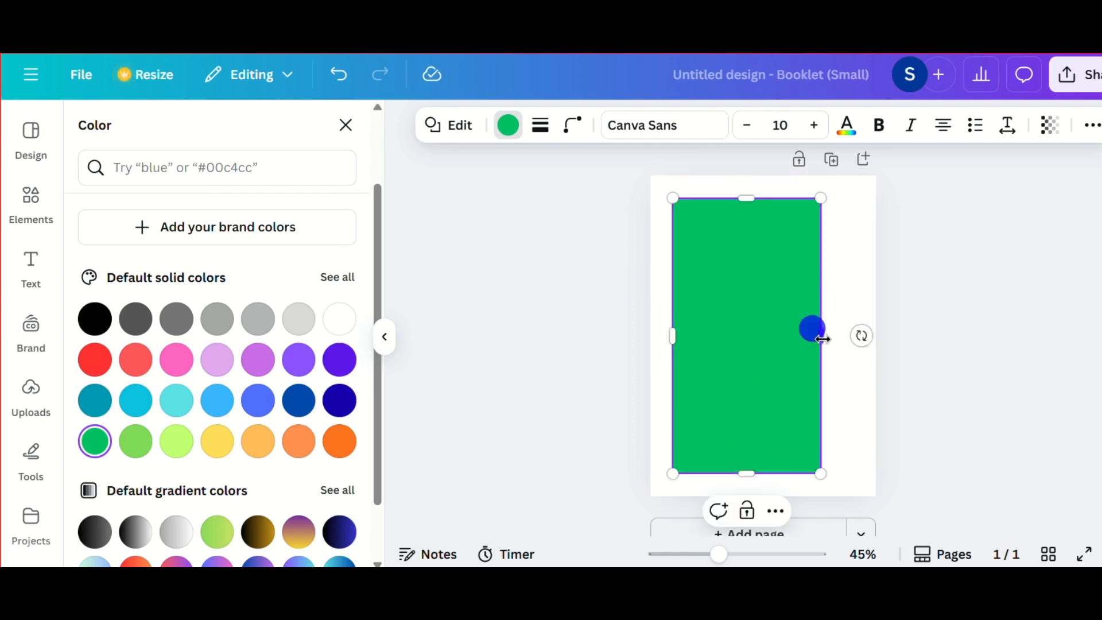
left_click_drag(823, 339, 853, 340)
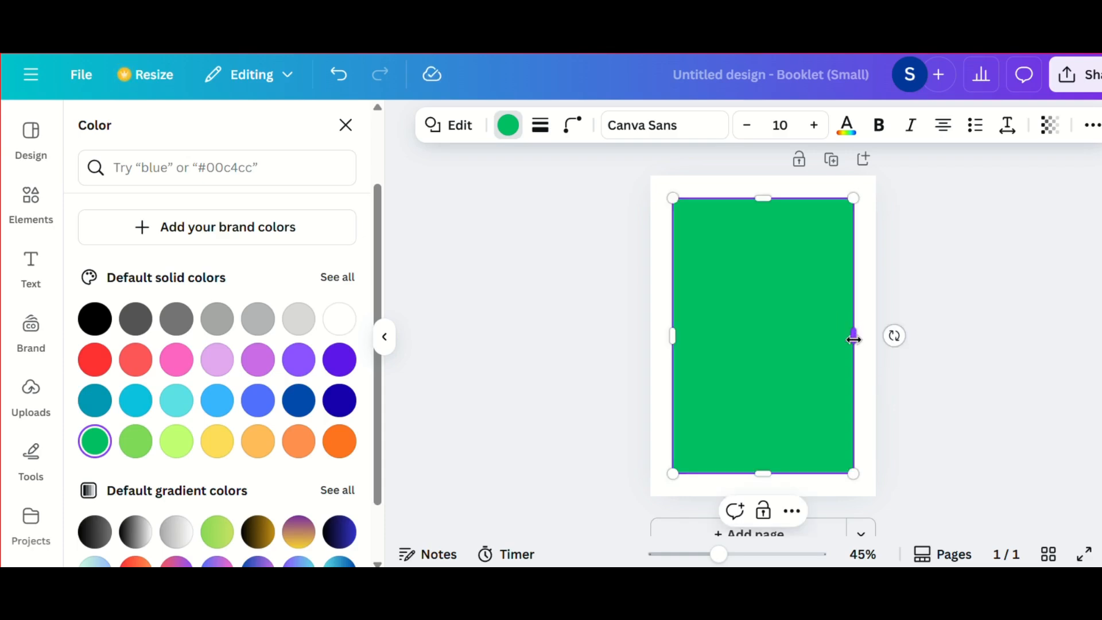
left_click(567, 289)
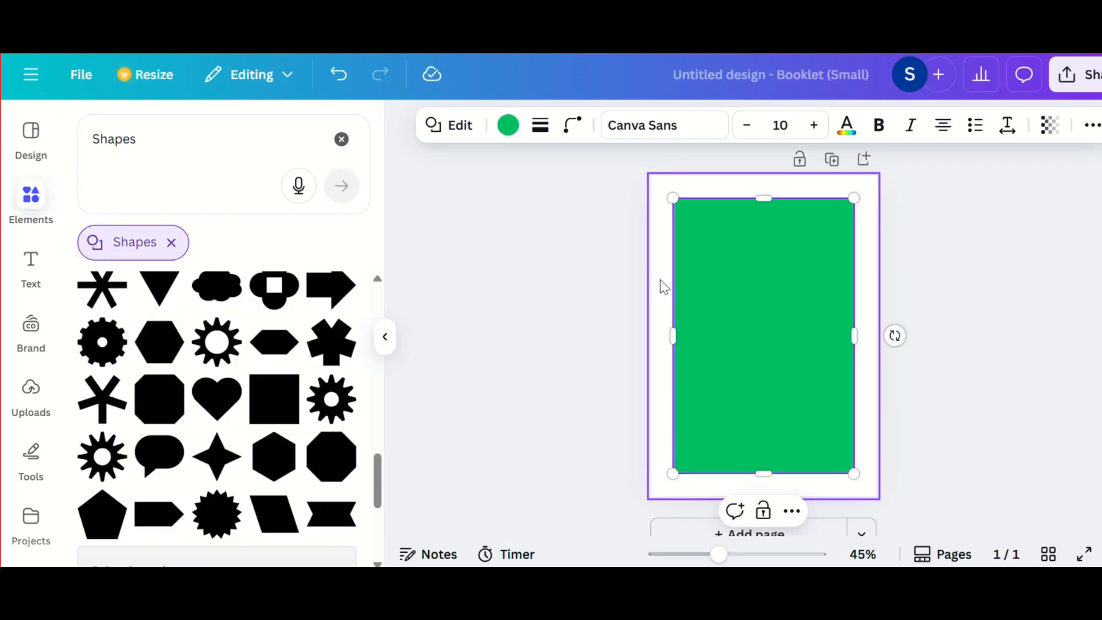
Step: Give the green rectangle a solid outline with a stroke weight of 6
left_click(383, 342)
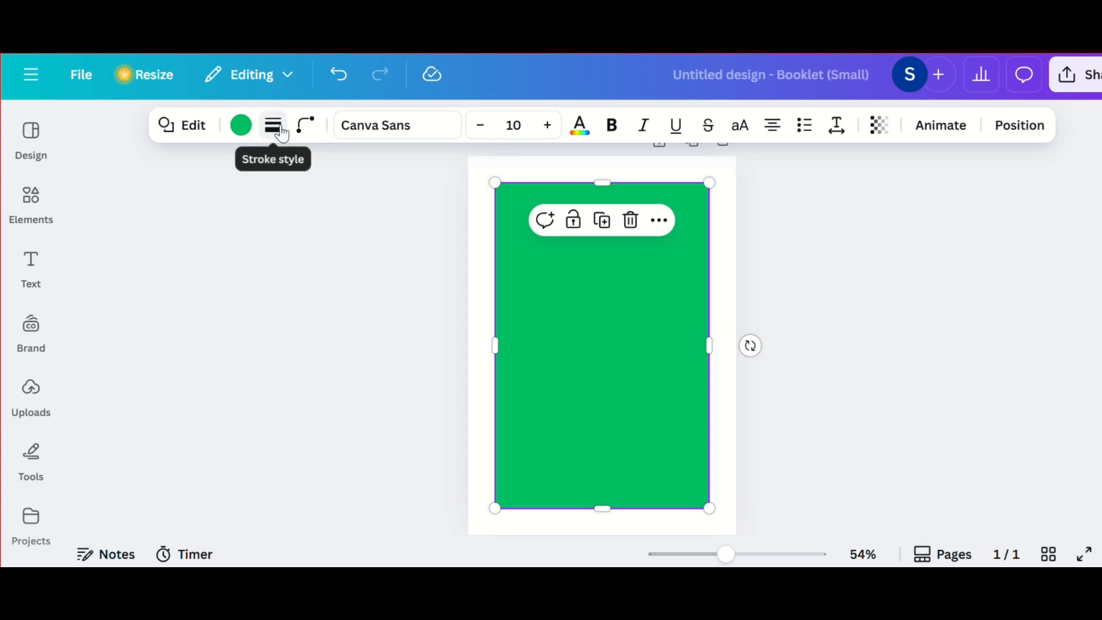
left_click(280, 131)
left_click(223, 176)
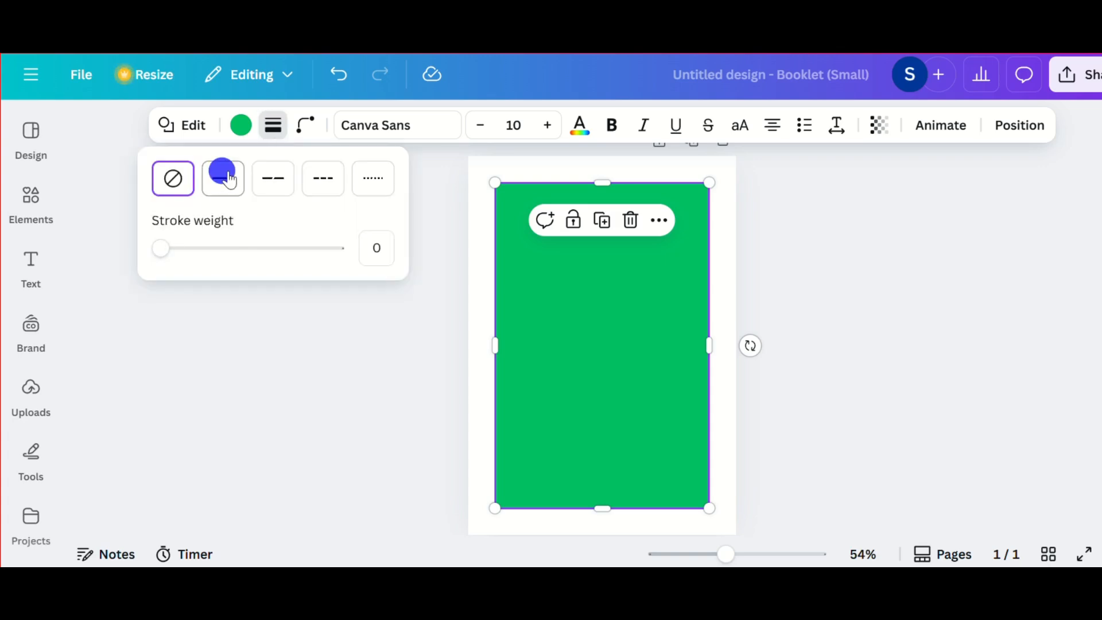
left_click(379, 246)
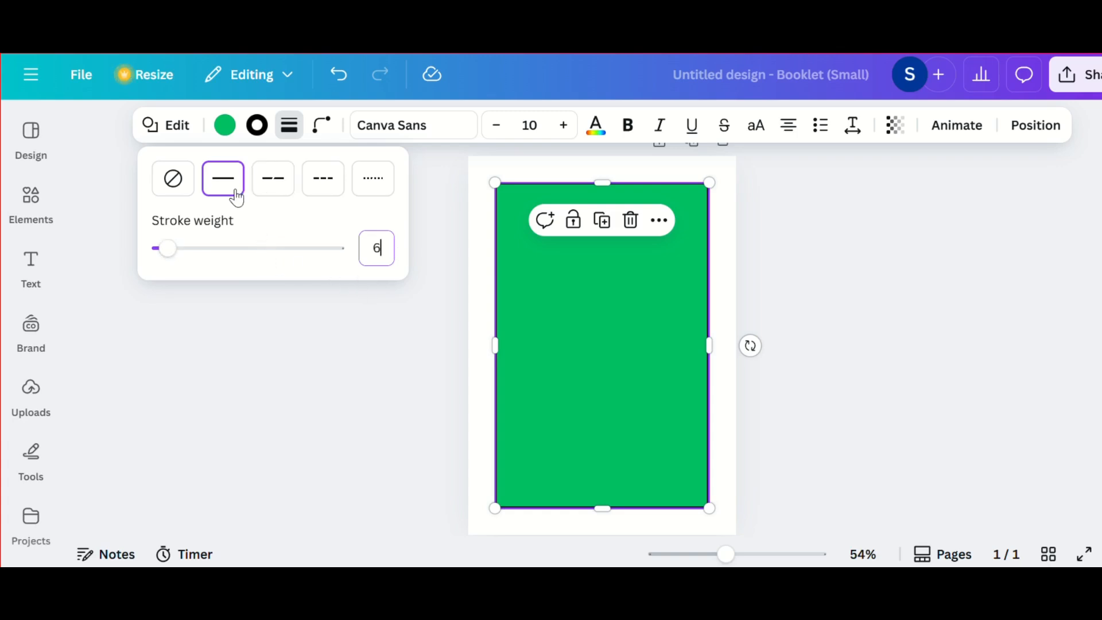
left_click(435, 307)
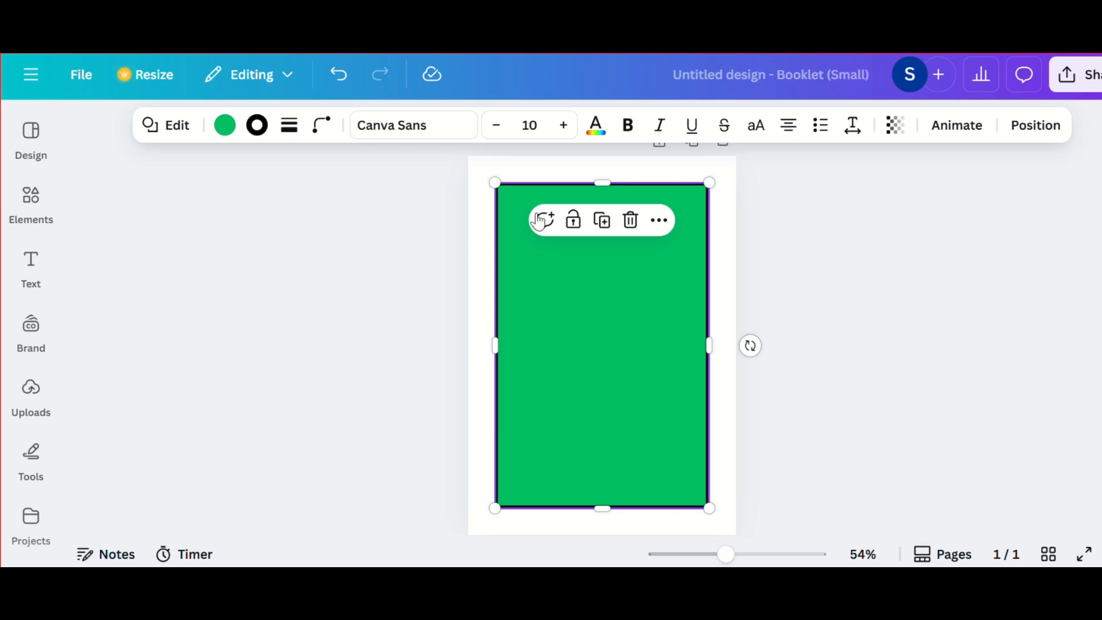
Step: Set the rectangle's fill to no color so only its black outline remains
left_click(226, 133)
left_click(136, 313)
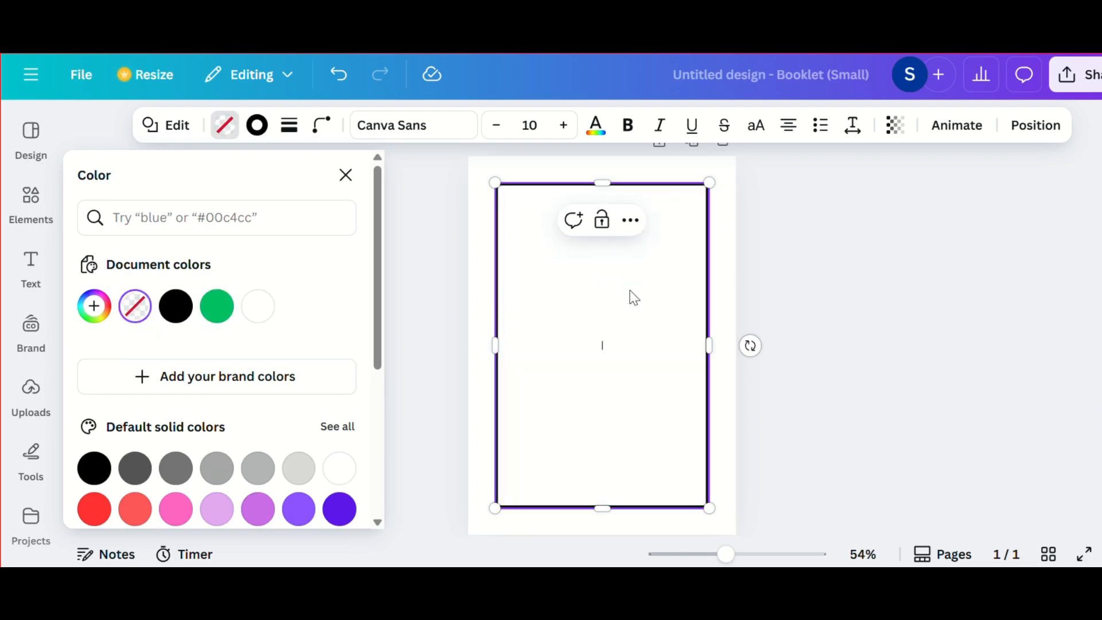
left_click(724, 316)
Step: Move the outlined frame to the page's upper-left corner and stretch it to cover the whole page as a border
left_click_drag(657, 305, 630, 278)
scroll(675, 480, "down", 3)
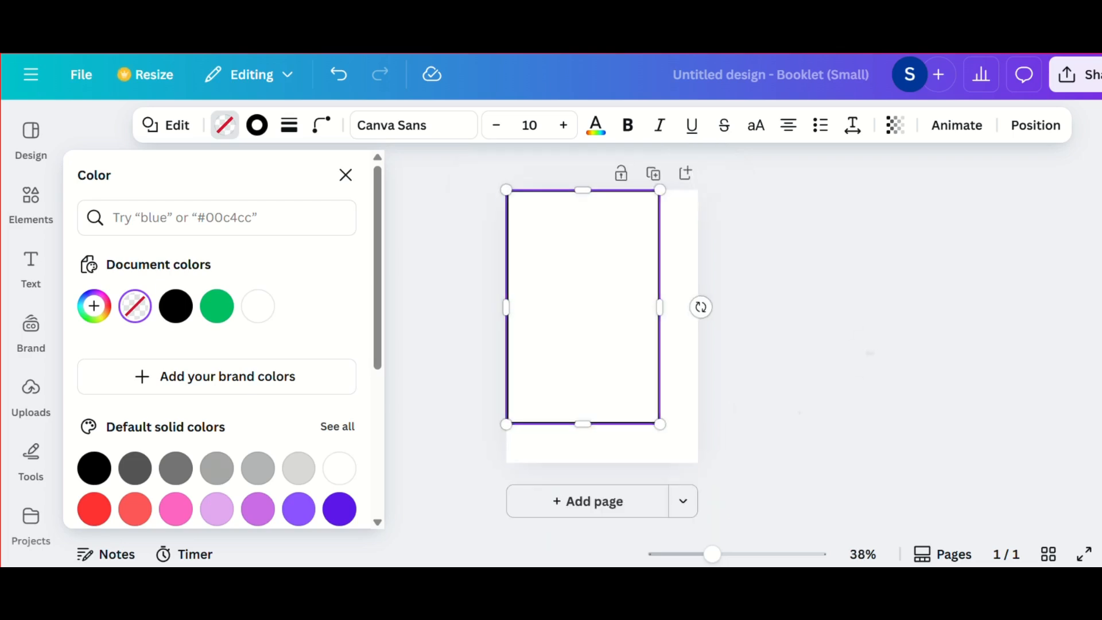
left_click_drag(653, 411, 687, 444)
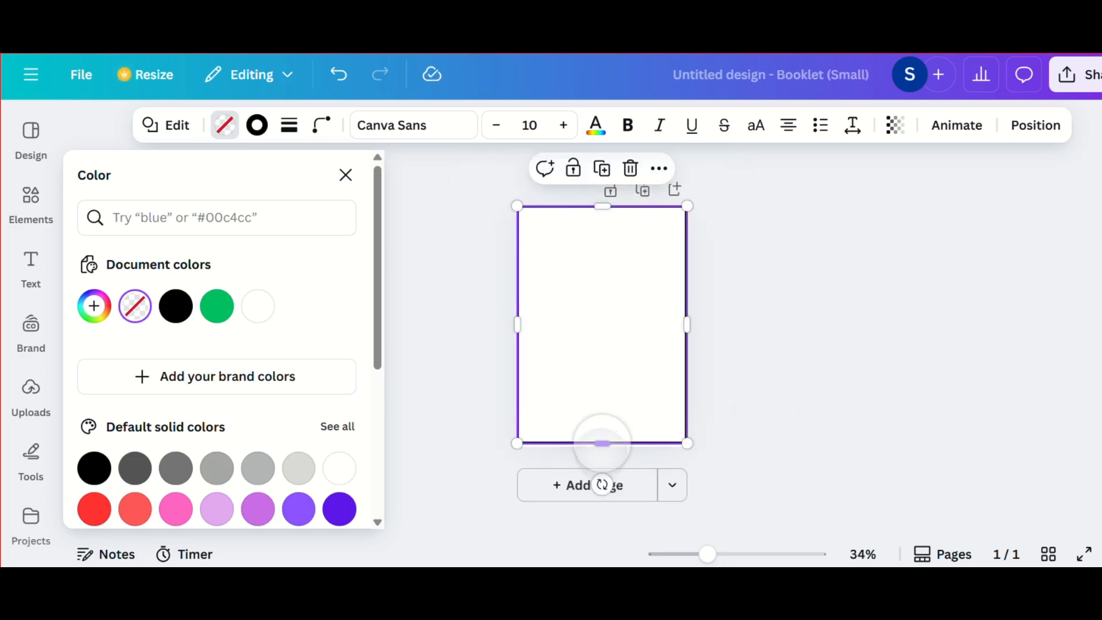
Step: Extend the black border's lower side to the page's bottom edge and deselect the frame
left_click_drag(602, 443, 602, 446)
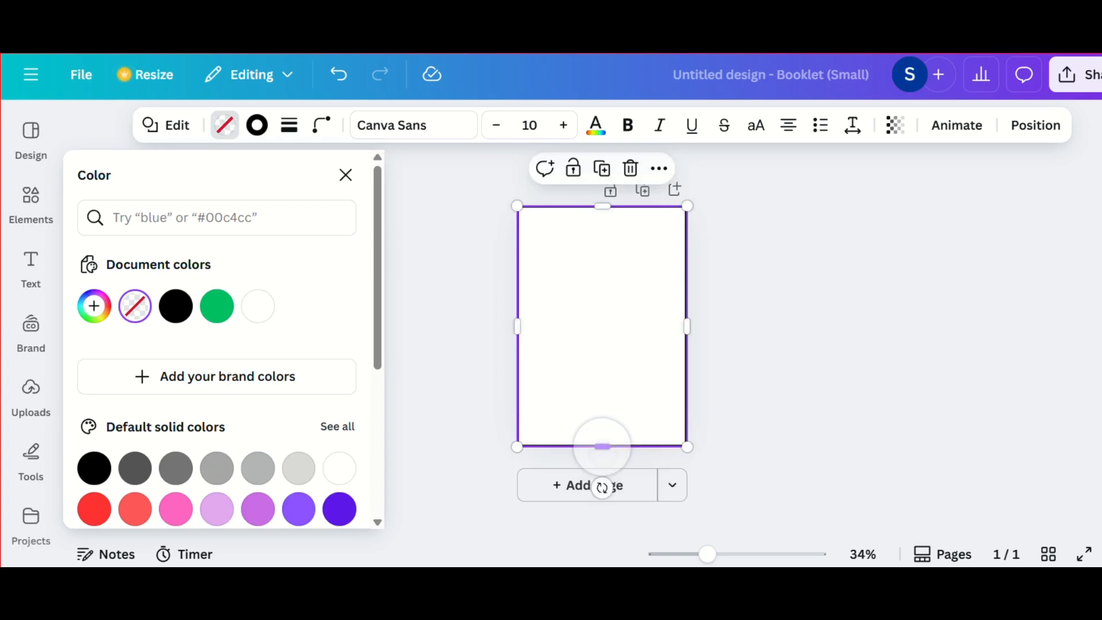
left_click(775, 341)
left_click(796, 377)
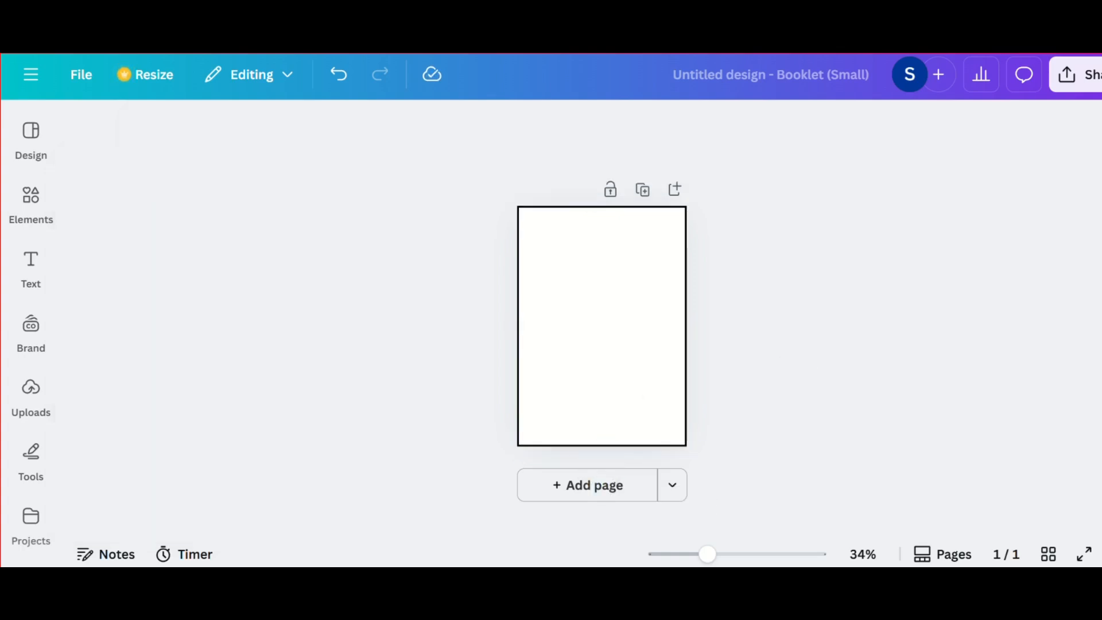
scroll(536, 376, "up", 4)
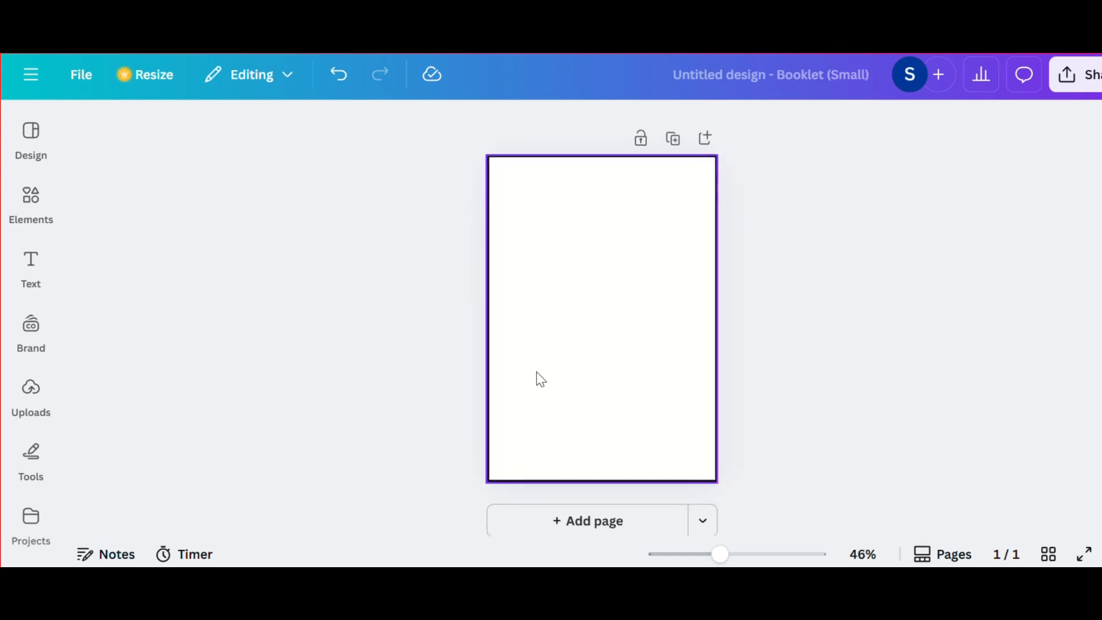
left_click(358, 361)
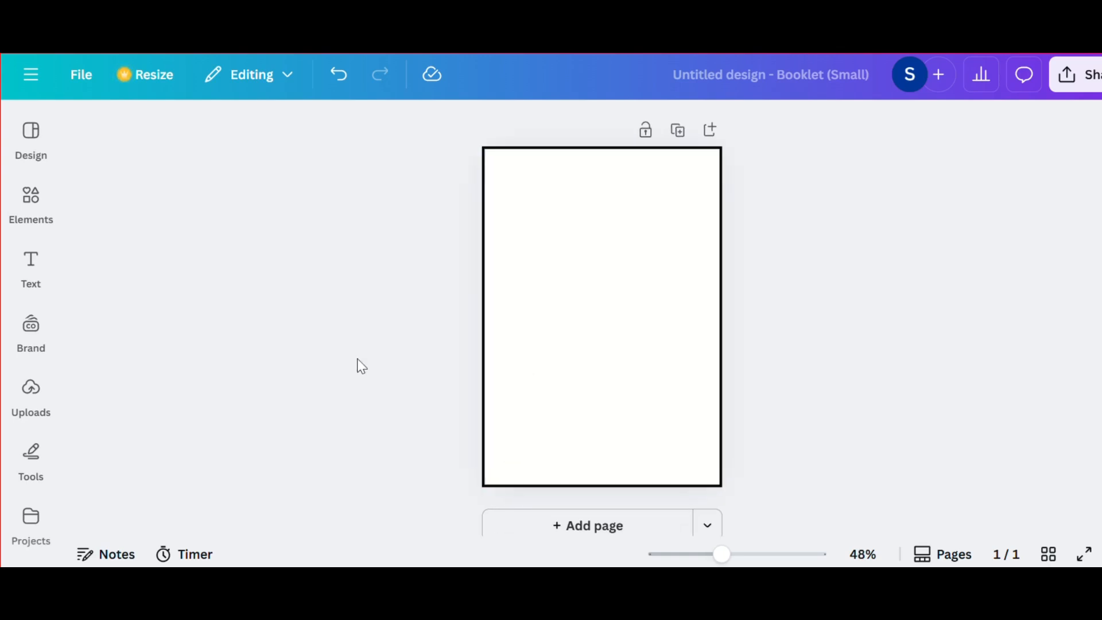
Step: Start an element search with the word "cat"
left_click(32, 201)
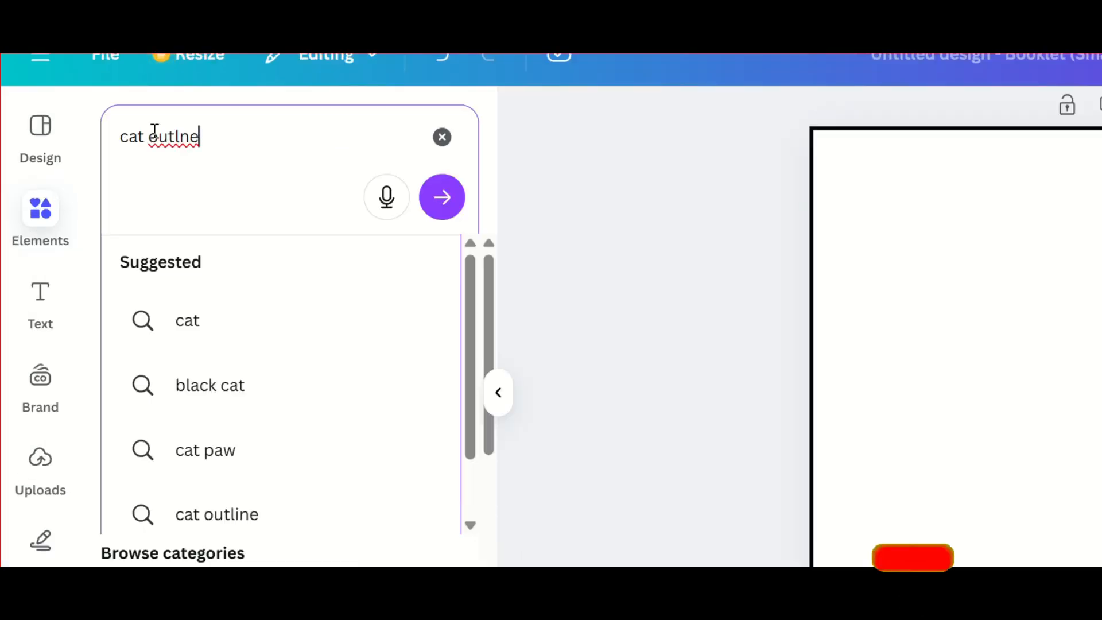
key("BackSpace")
key("BackSpace")
key("BackSpace")
key("BackSpace")
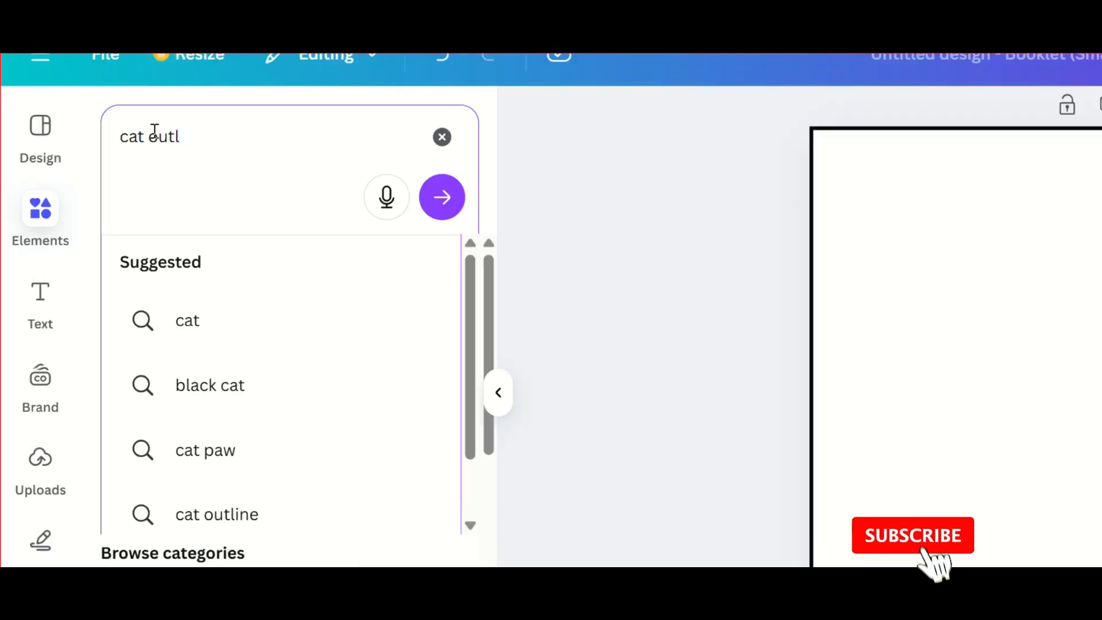
type("in")
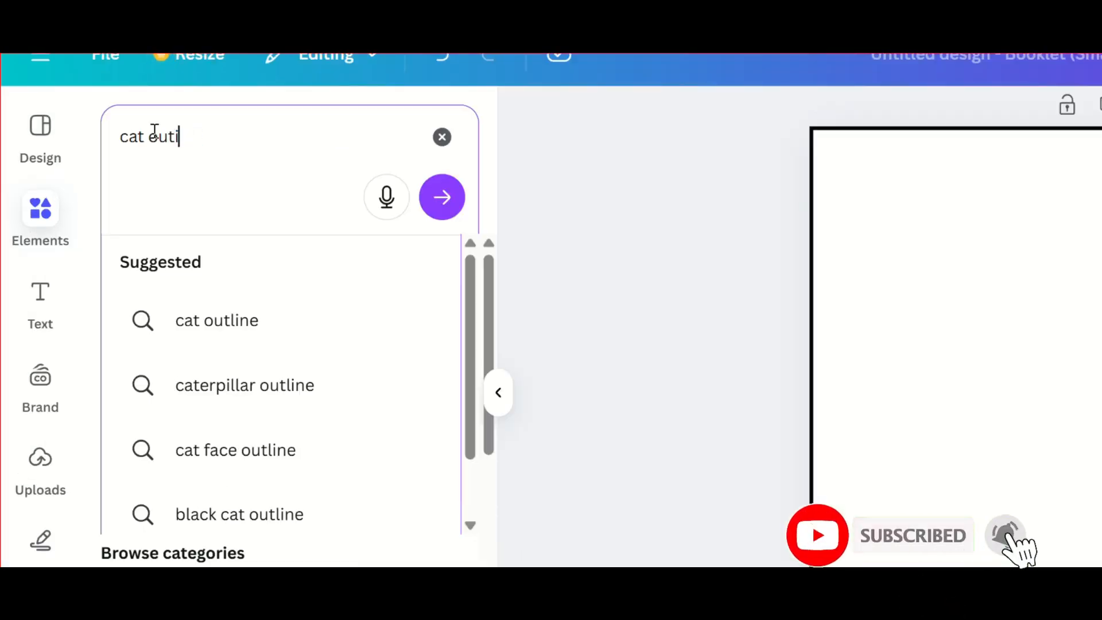
type("e")
key("BackSpace")
key("BackSpace")
key("BackSpace")
key("BackSpace")
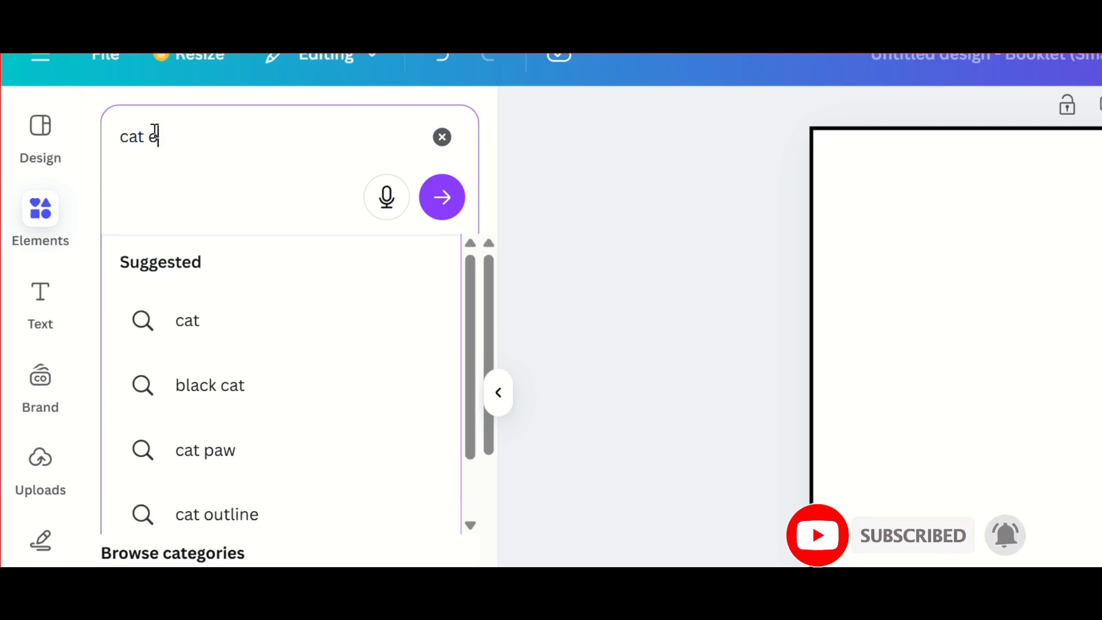
type("ol")
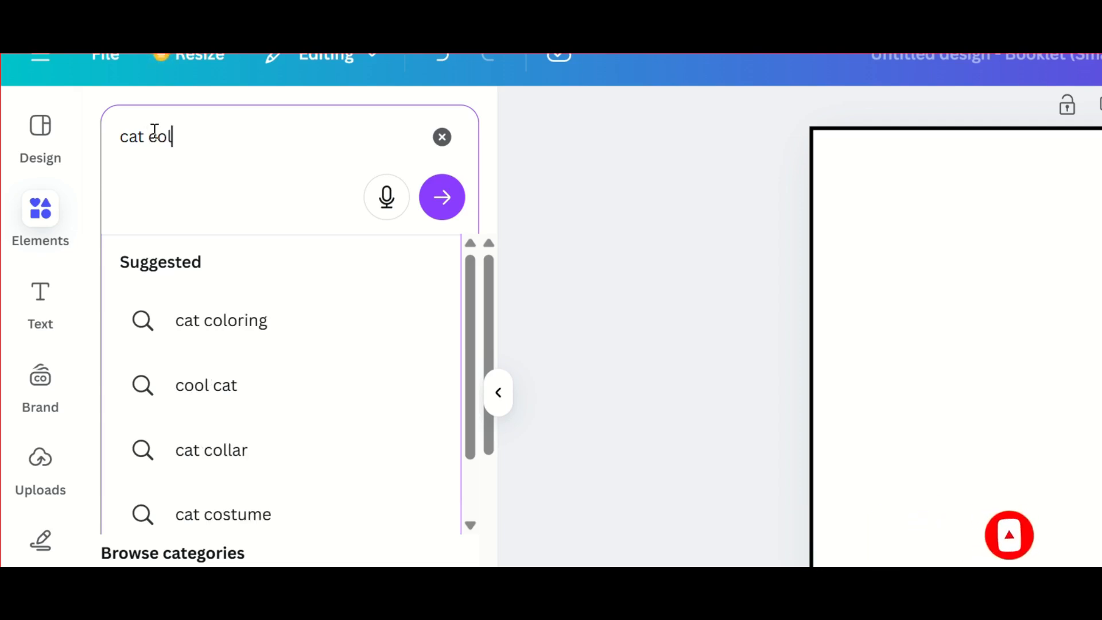
type("oring")
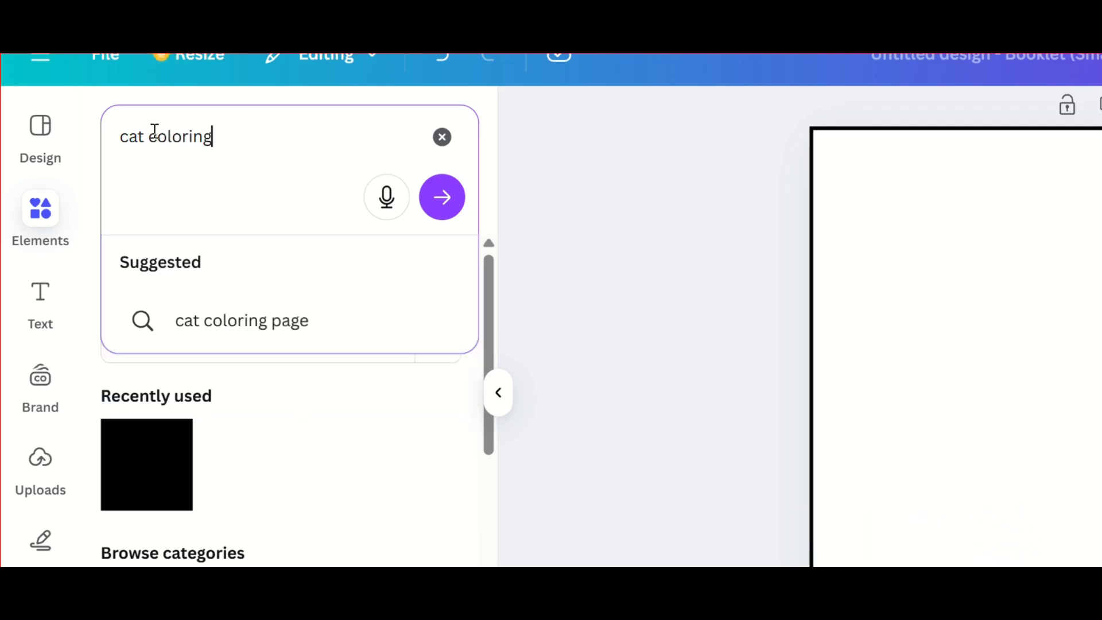
key("BackSpace")
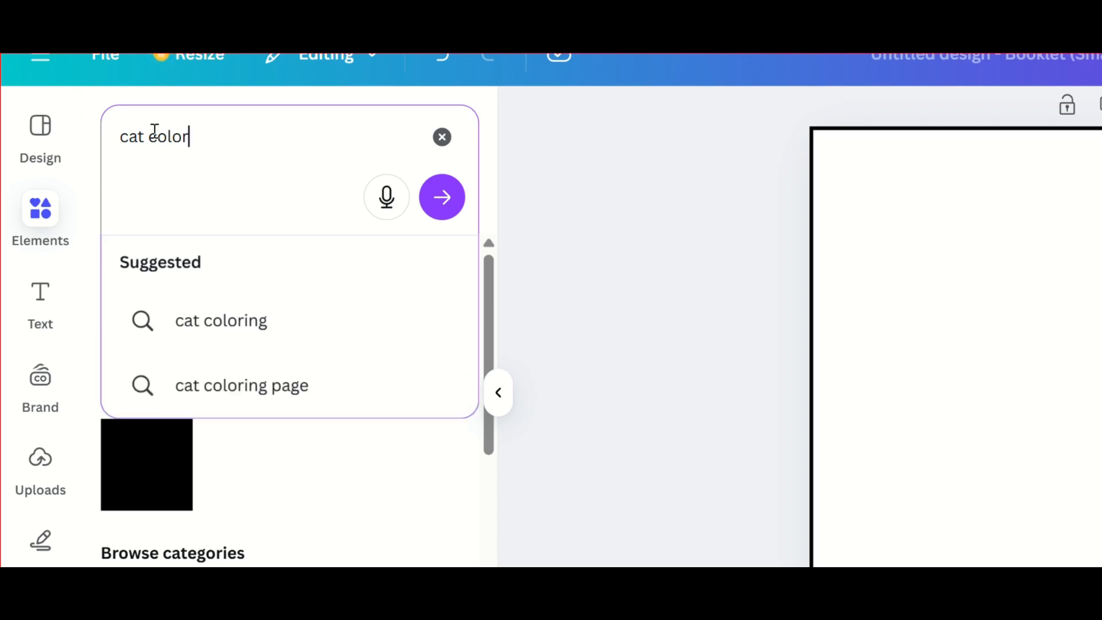
key("BackSpace")
key("BackSpace")
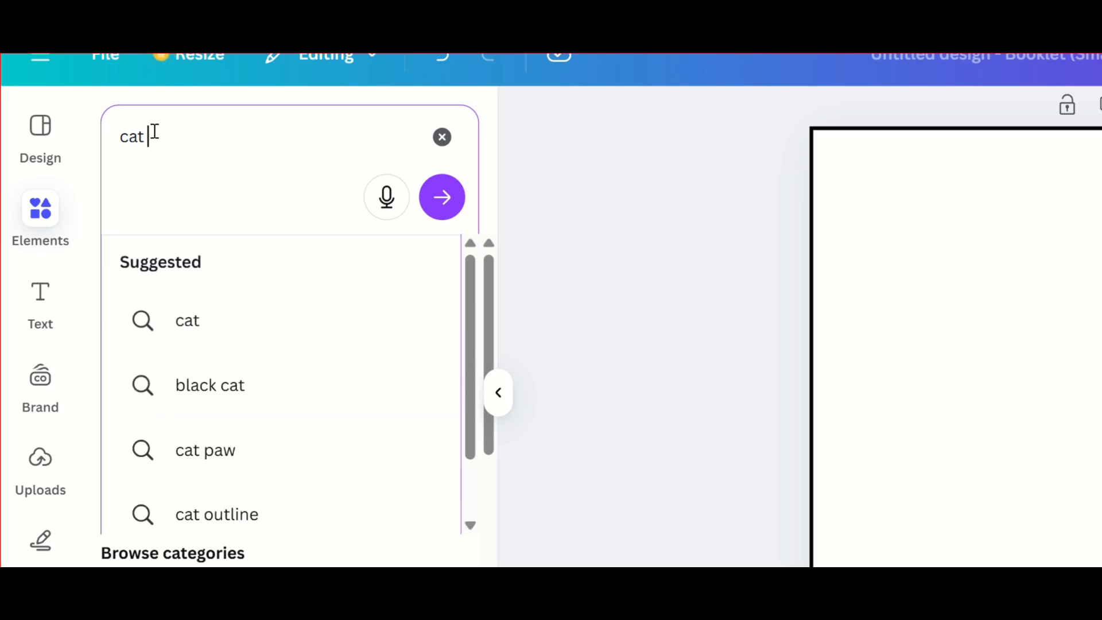
Step: Complete the search as "cat outline" and limit the results to graphics
type("outl")
type("ine")
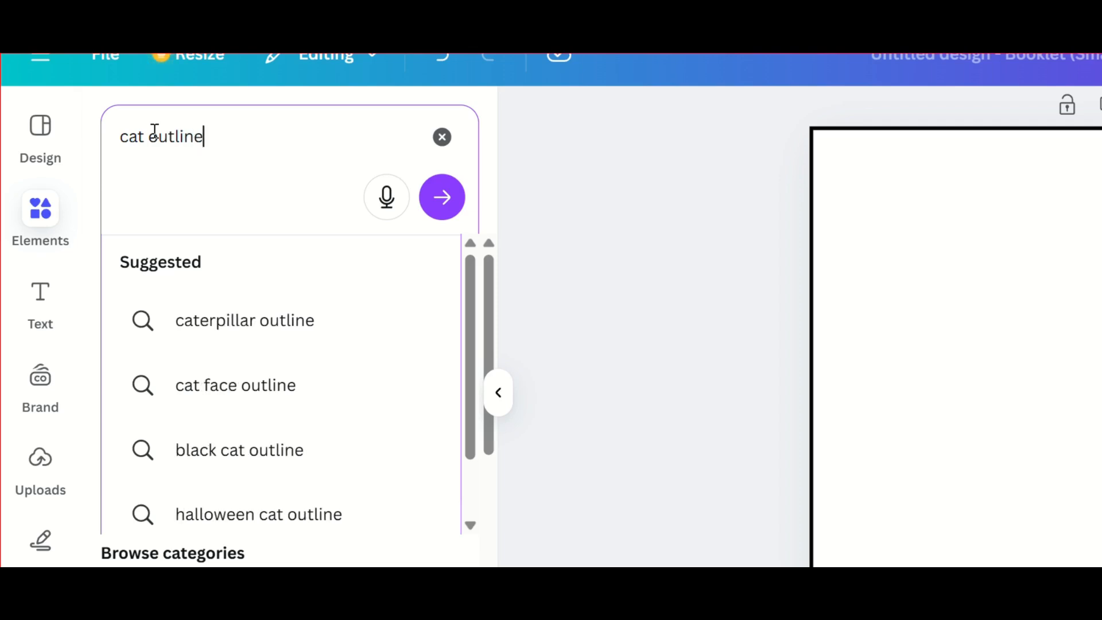
key("Return")
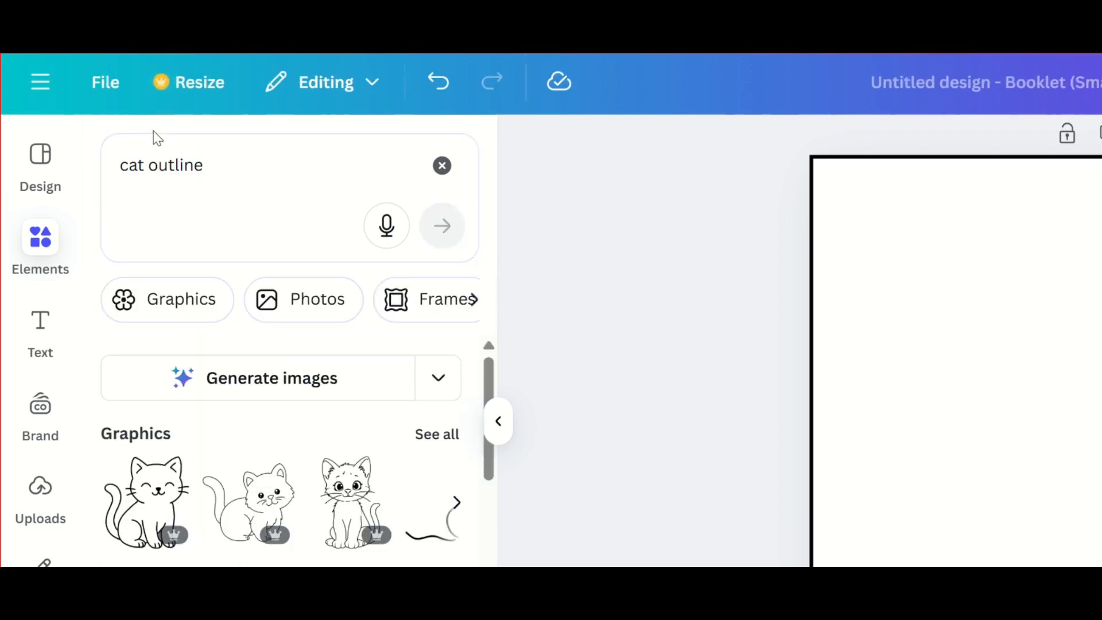
left_click(168, 298)
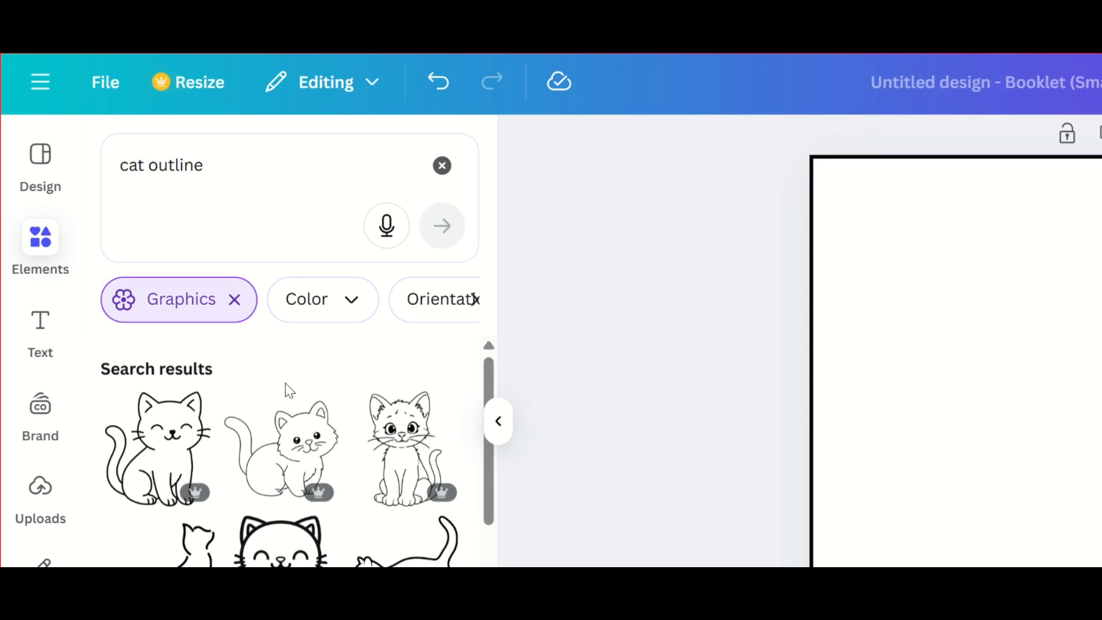
Step: Look through the cat outline graphics and add the sitting kitten with large eyes and a raised tail to the page
scroll(285, 384, "down", 1)
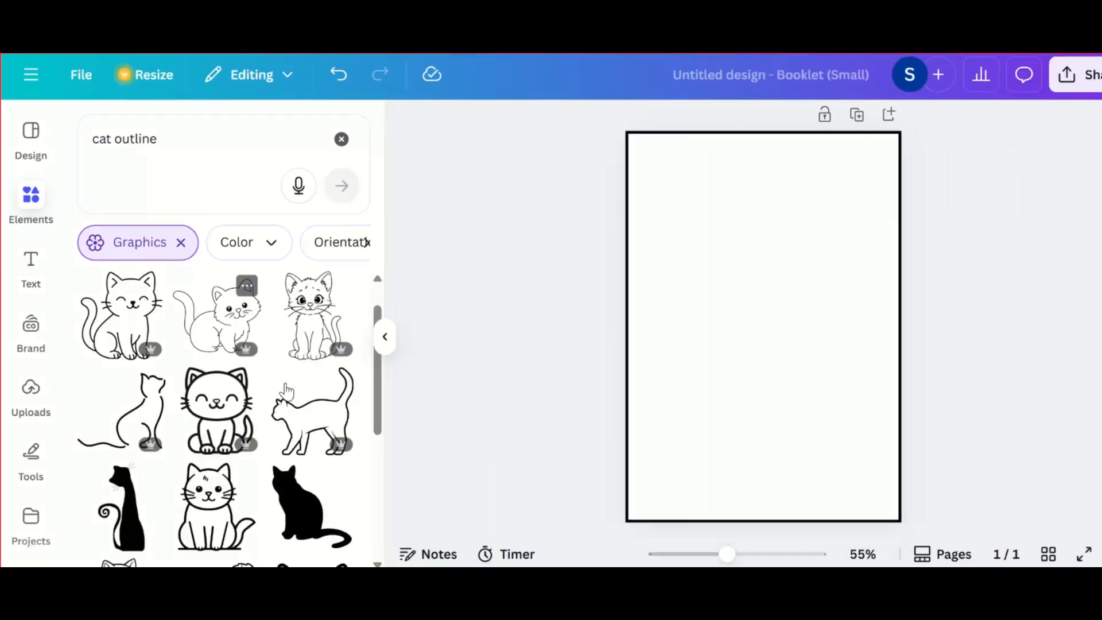
scroll(371, 490, "down", 2)
scroll(286, 390, "down", 4)
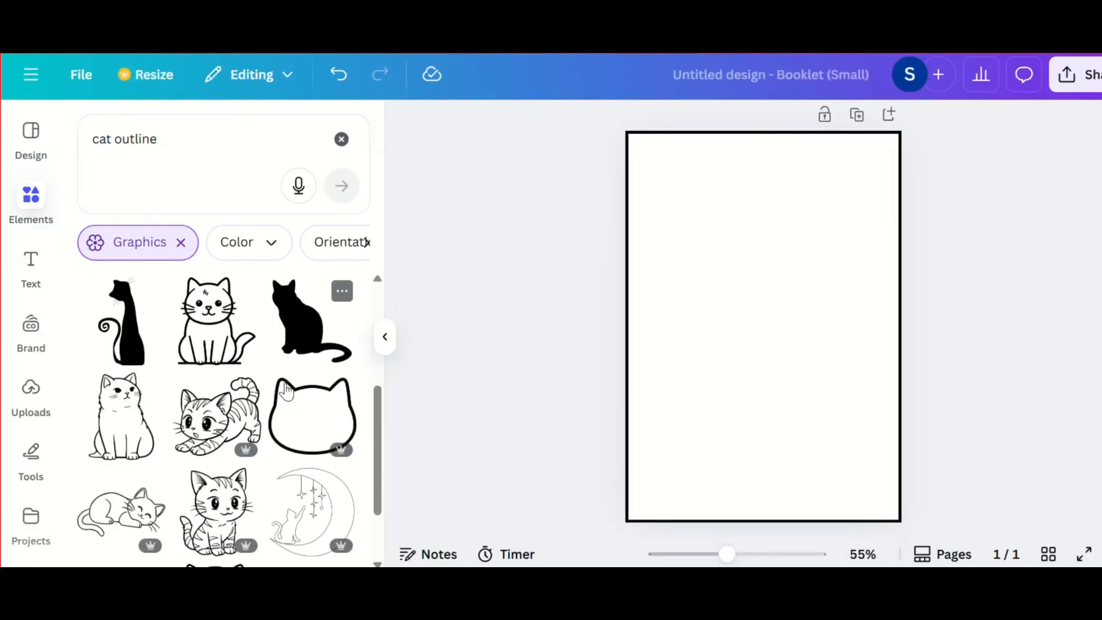
scroll(287, 392, "down", 3)
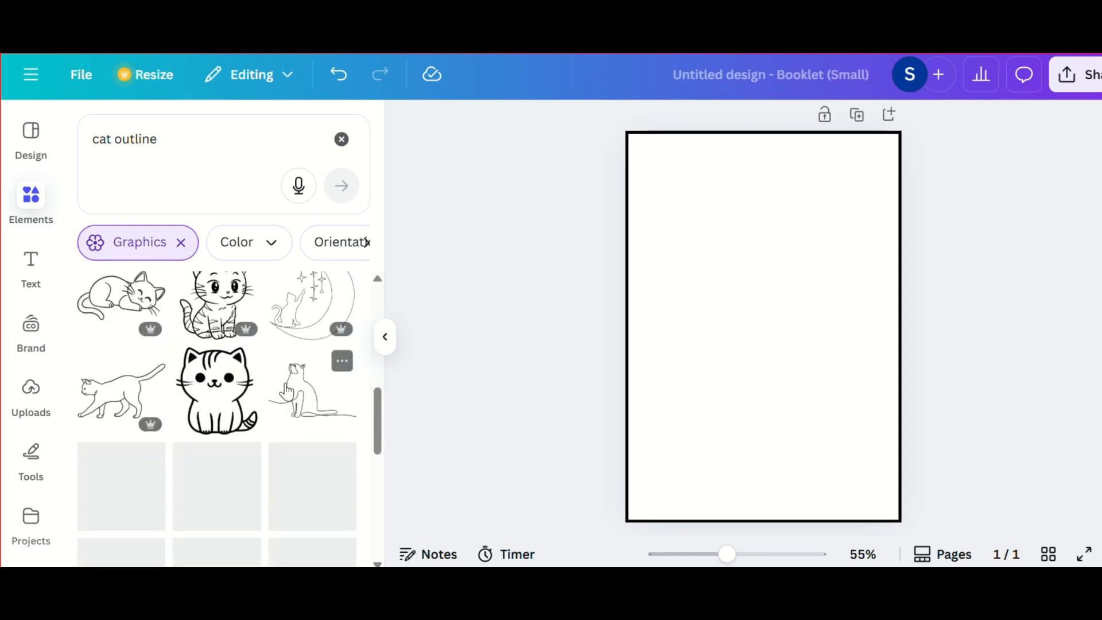
scroll(285, 383, "down", 2)
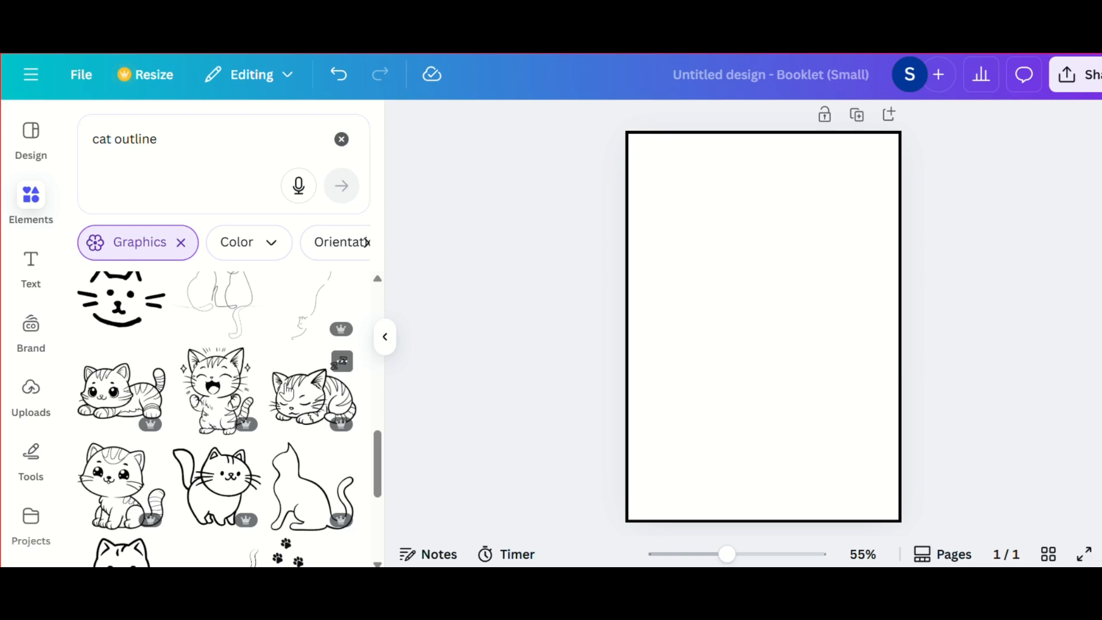
scroll(285, 384, "up", 5)
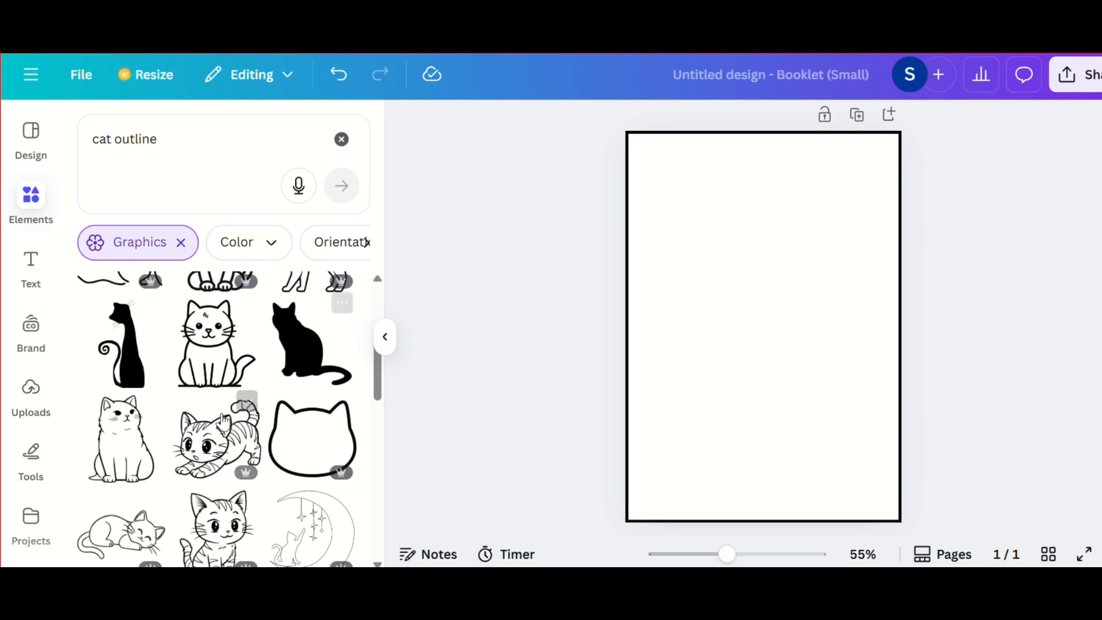
scroll(275, 385, "up", 3)
scroll(272, 386, "up", 2)
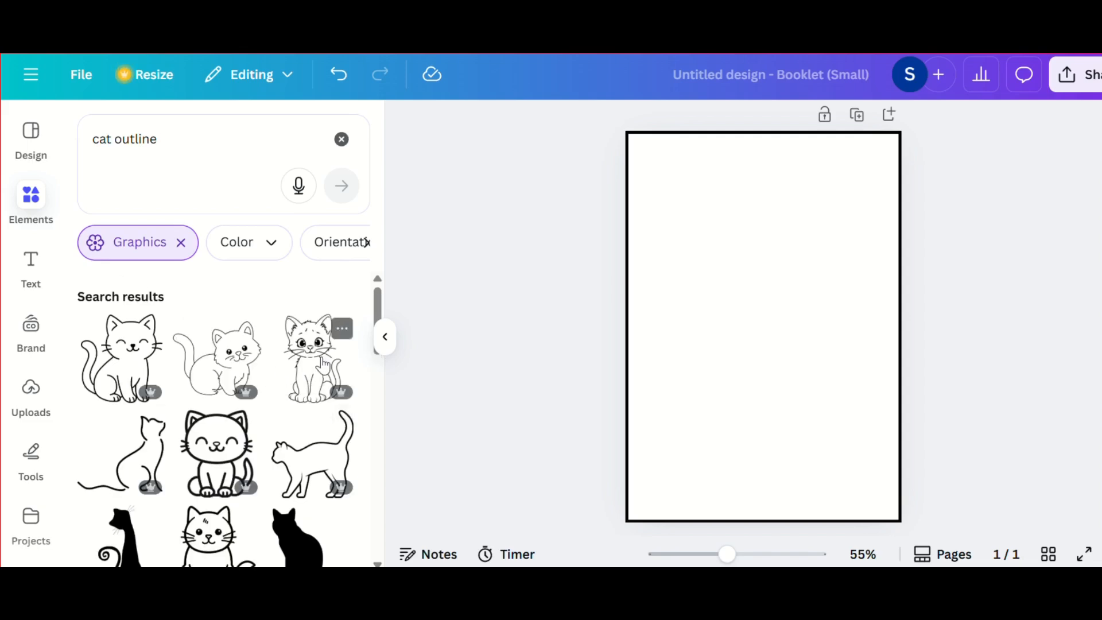
left_click(305, 367)
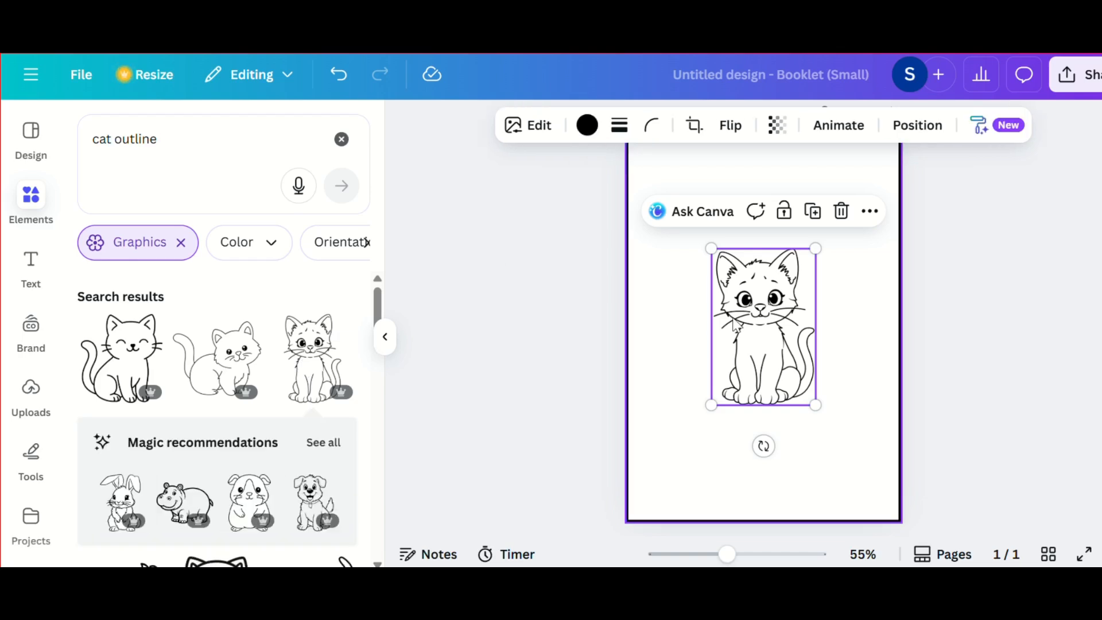
Step: Enlarge the kitten drawing proportionally to about two thirds of the page's width
left_click_drag(820, 244, 886, 145)
left_click(696, 402)
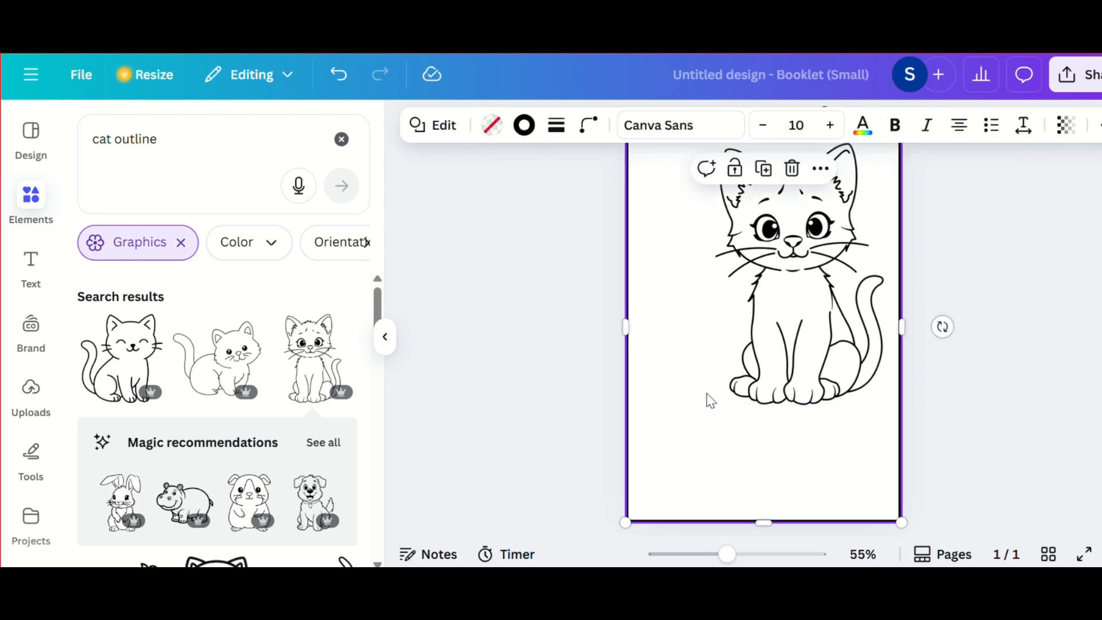
key("ctrl+minus")
left_click(795, 364)
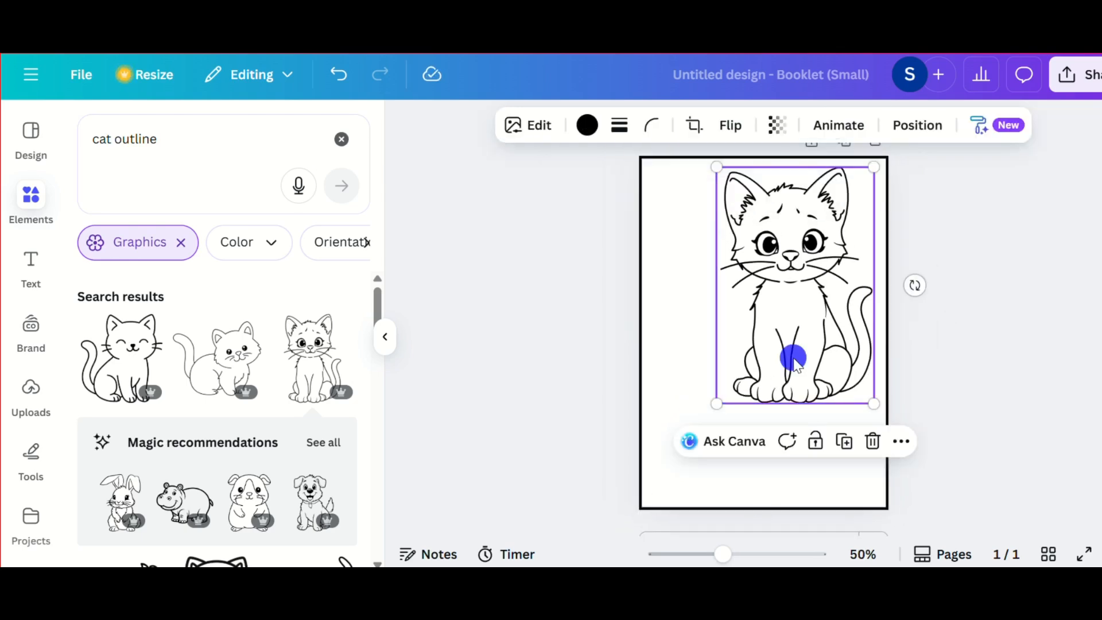
mouse_move(717, 404)
left_mouse_down()
mouse_move(706, 394)
mouse_move(684, 440)
mouse_move(709, 414)
left_mouse_up()
Step: Place the kitten just above the page's bottom border, slightly right of centre, leaving room for a title above it
left_click_drag(767, 332, 704, 416)
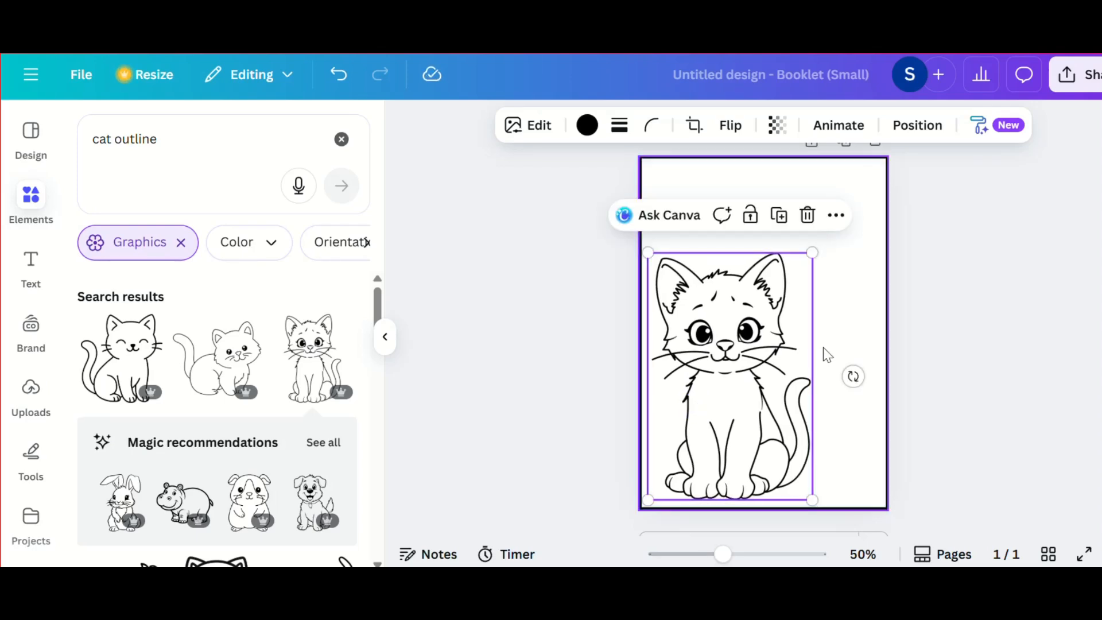
left_click_drag(780, 391, 830, 388)
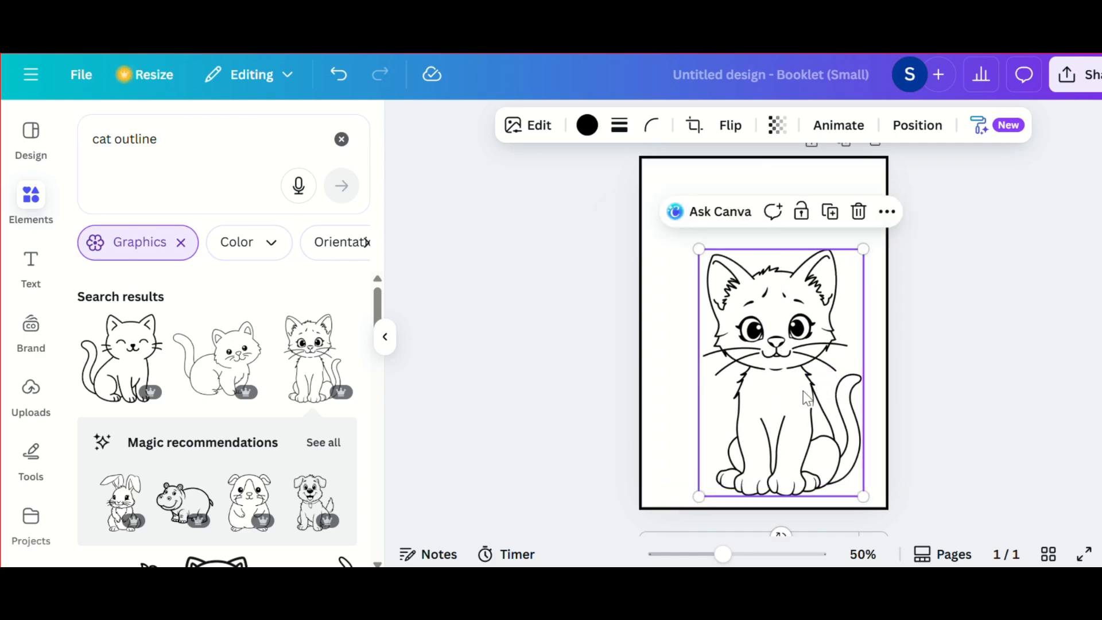
left_click(676, 413)
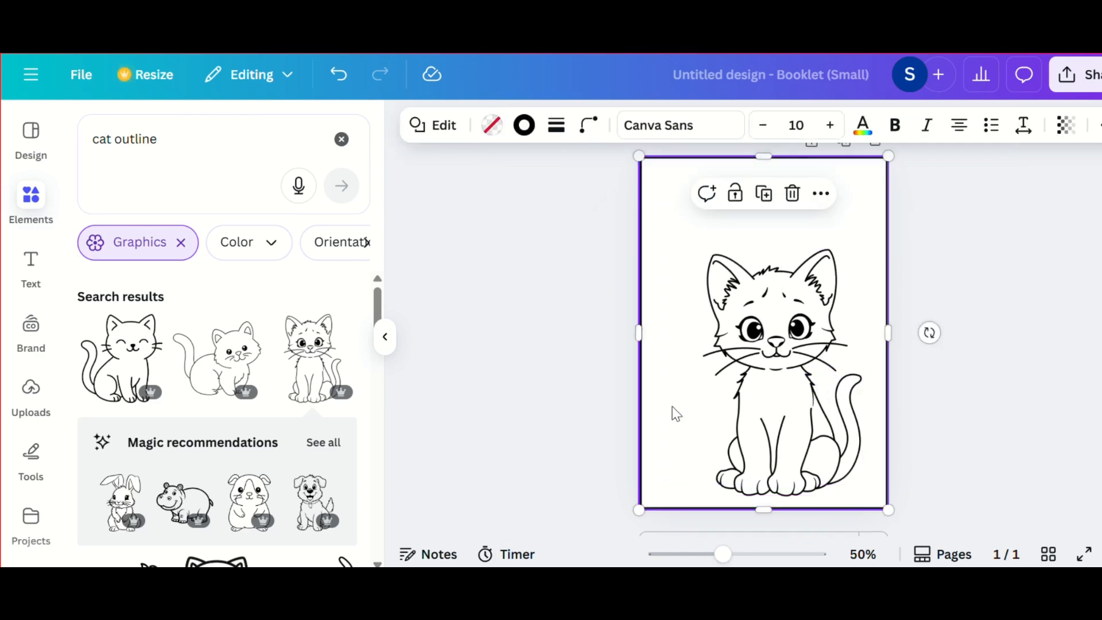
left_click(747, 381)
left_click_drag(747, 382, 747, 382)
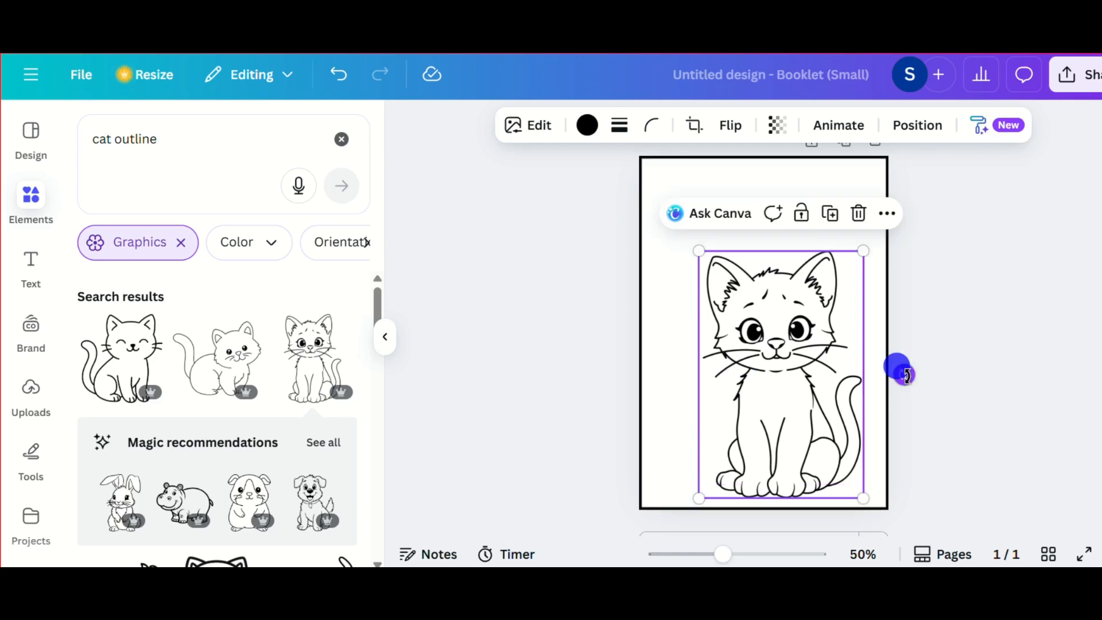
left_click(951, 355)
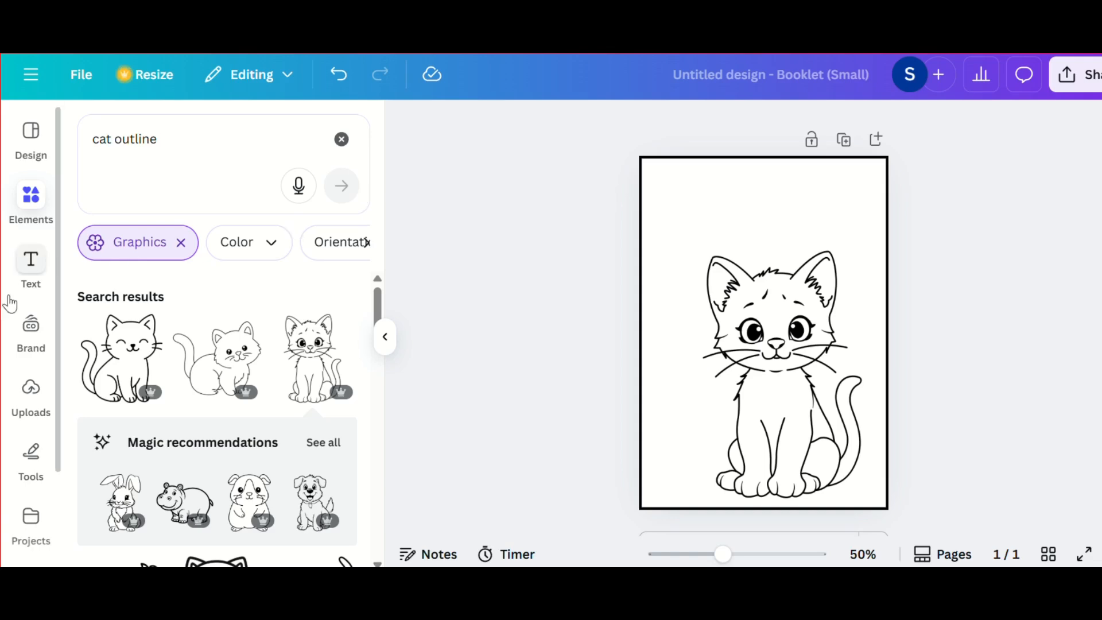
Step: Add a heading reading "CAT" in the empty area above the kitten's head
left_click(28, 277)
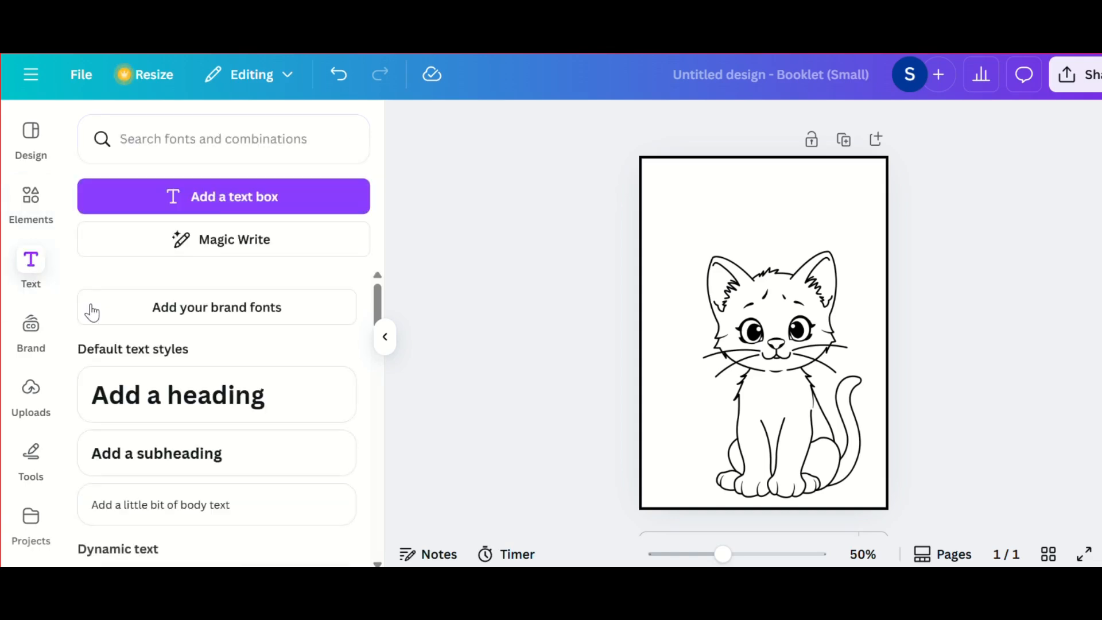
left_click(132, 394)
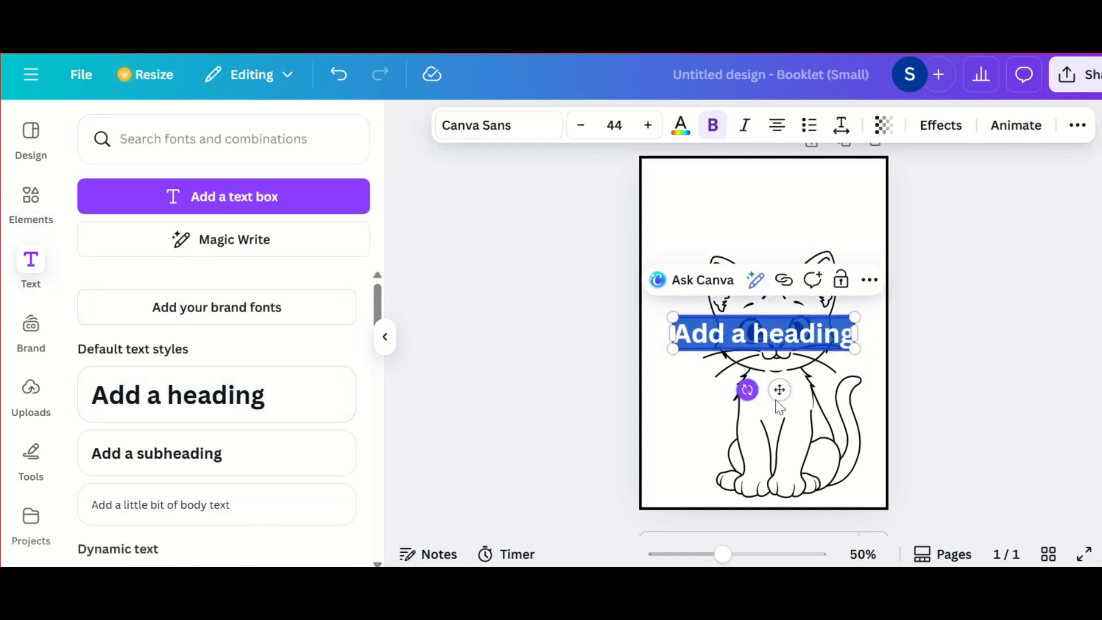
left_click_drag(780, 394, 772, 258)
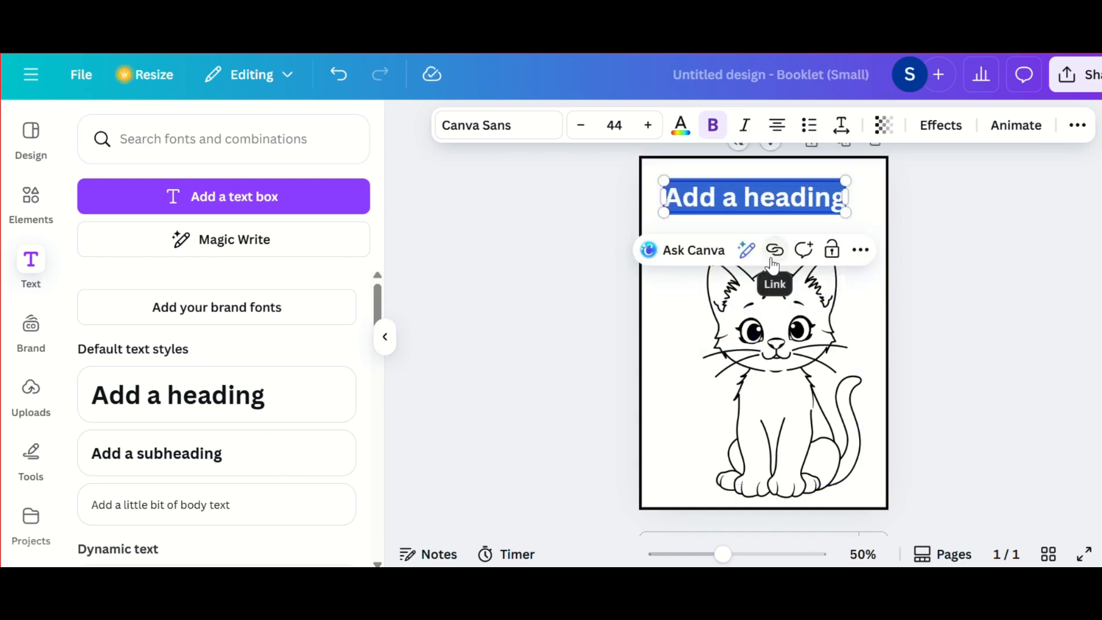
type("CAT")
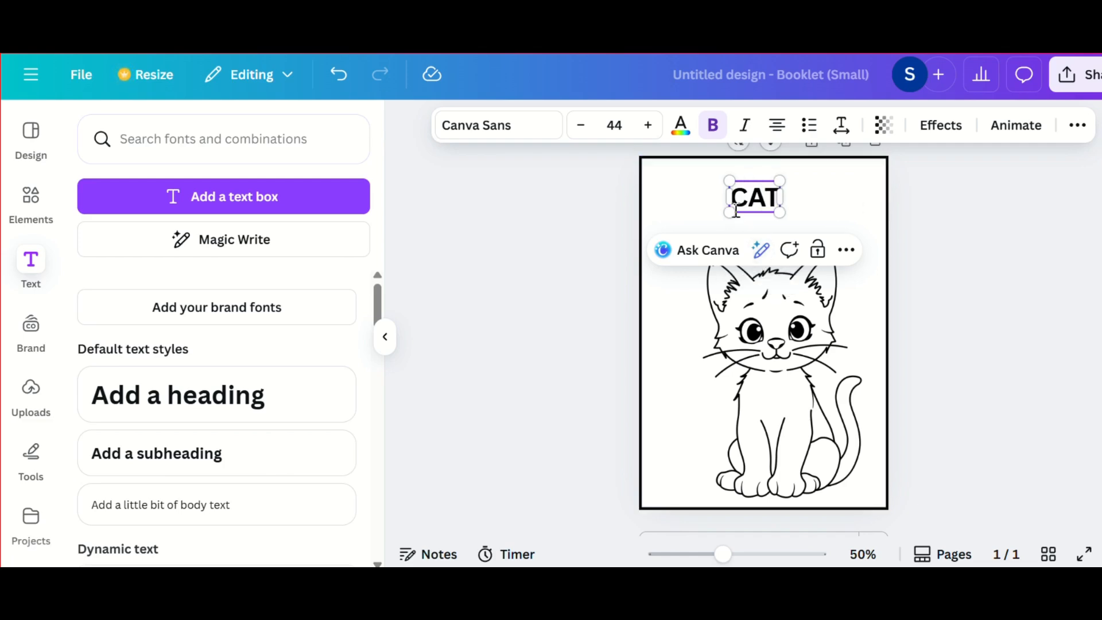
Step: Enlarge the CAT heading to font size 118 so it fills the space above the kitten
left_click_drag(730, 212, 681, 235)
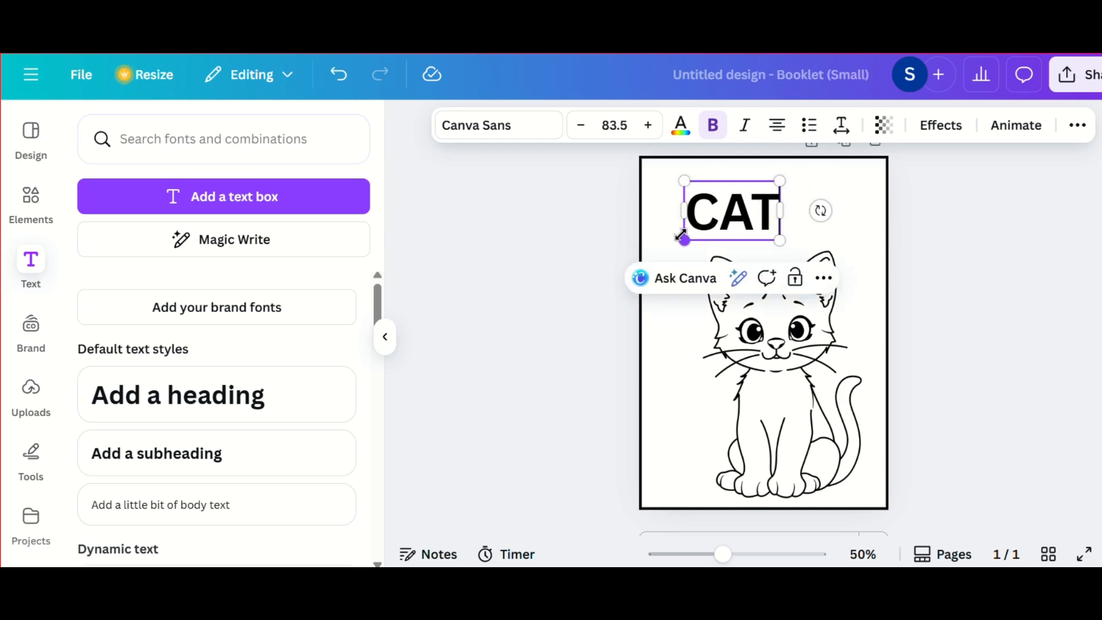
left_click_drag(779, 181, 837, 197)
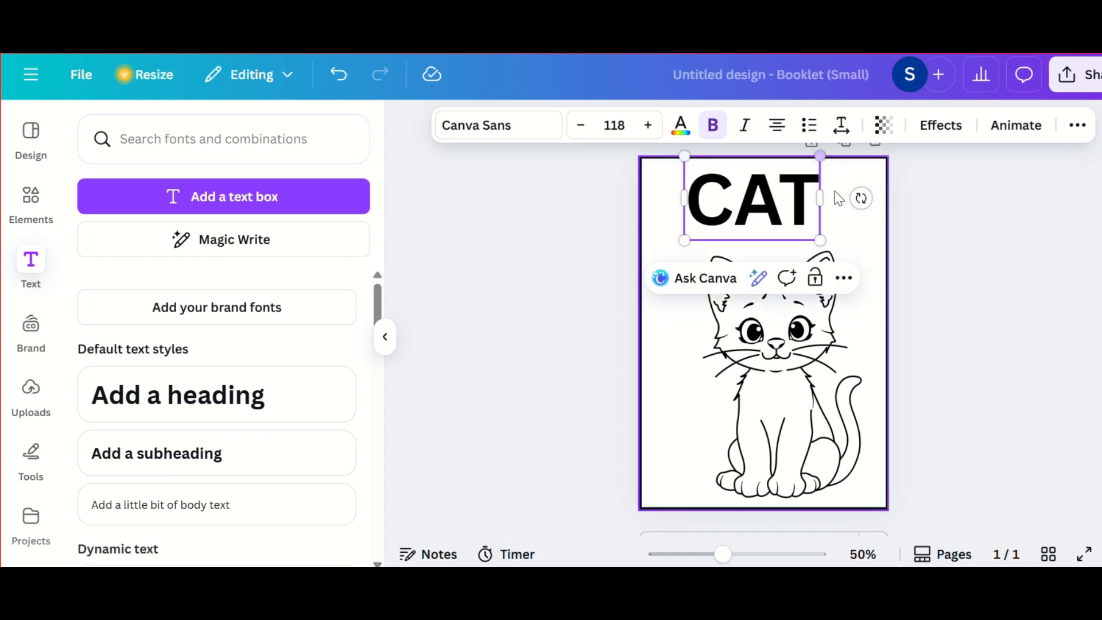
left_click(867, 227)
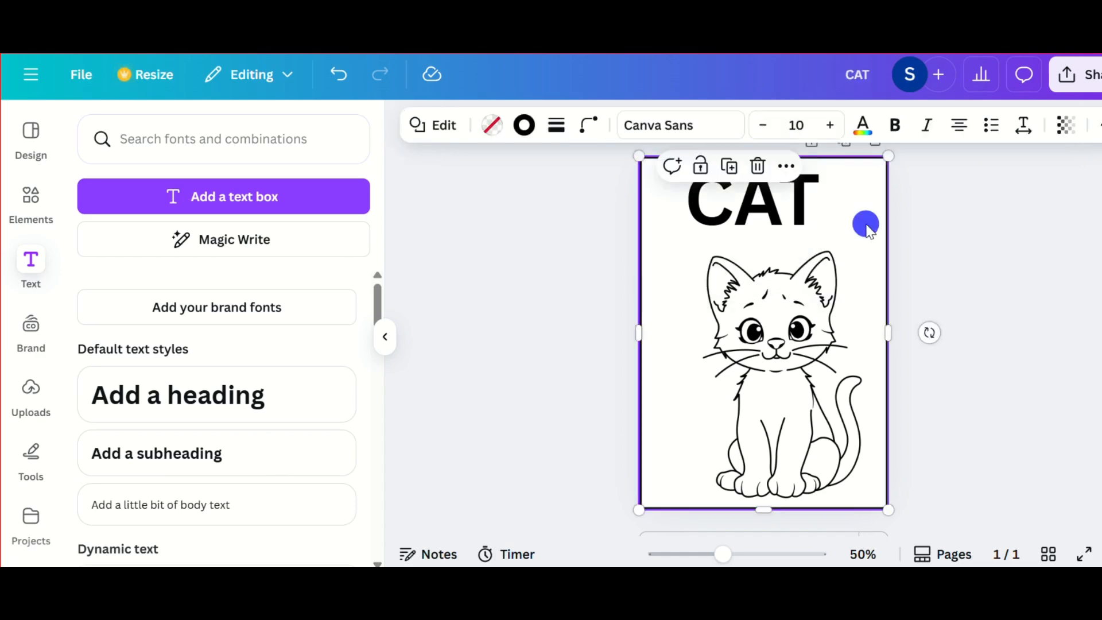
Step: Shift the CAT heading slightly to the right so it sits more centrally above the kitten
left_click(793, 226)
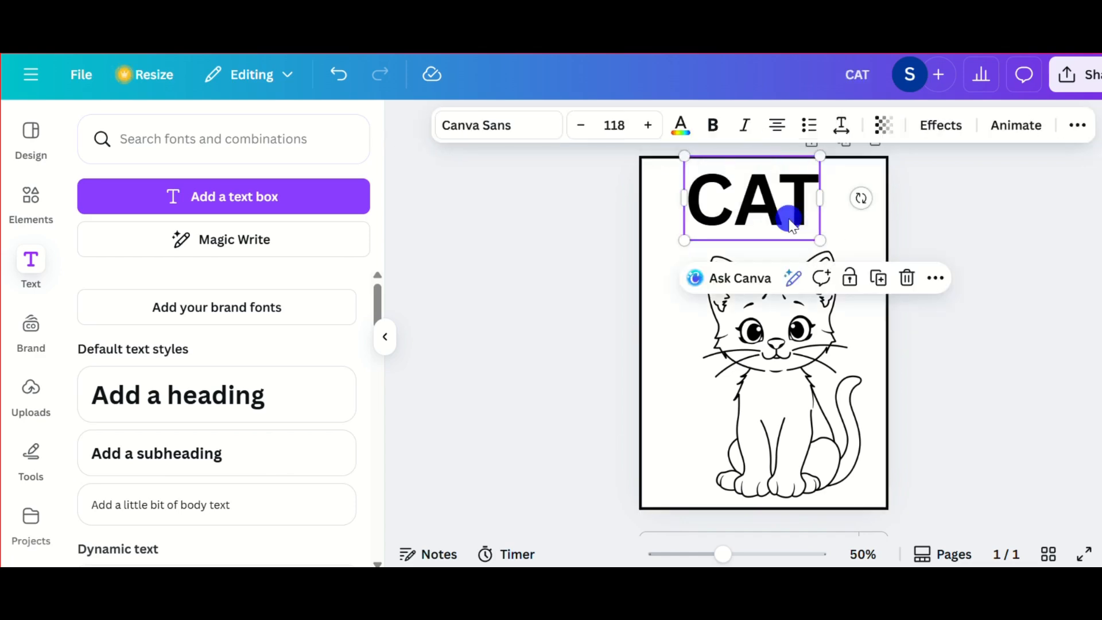
left_click_drag(790, 217, 802, 214)
left_click(854, 237)
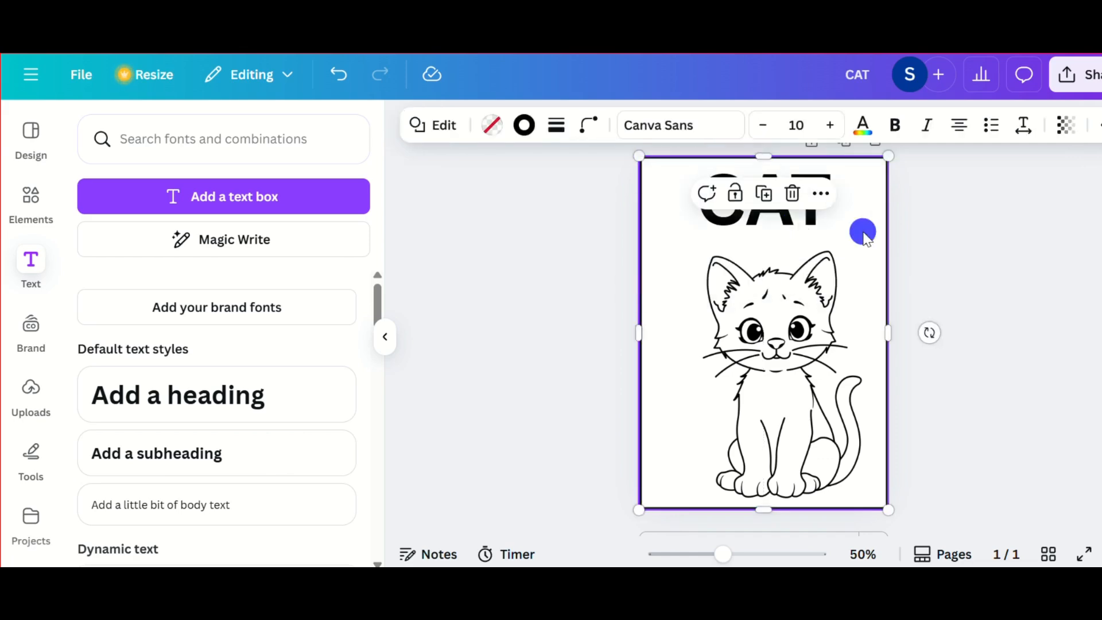
Step: Search the fonts for "COMIC" and set the CAT heading in Shantell Sans
left_click(804, 218)
left_click(512, 133)
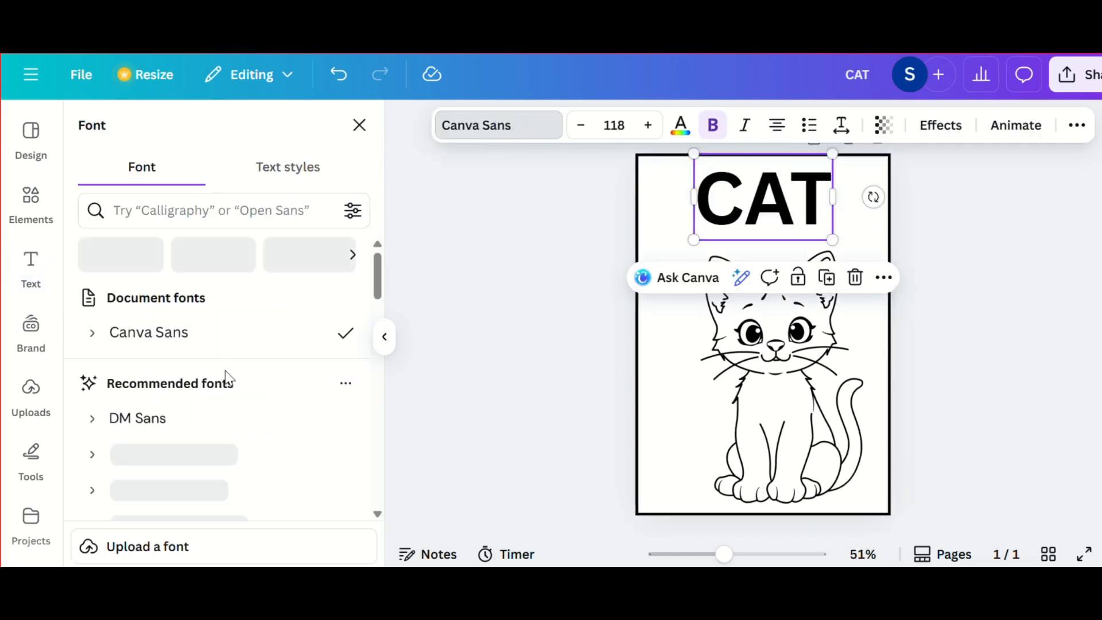
scroll(226, 376, "down", 5)
scroll(227, 379, "down", 10)
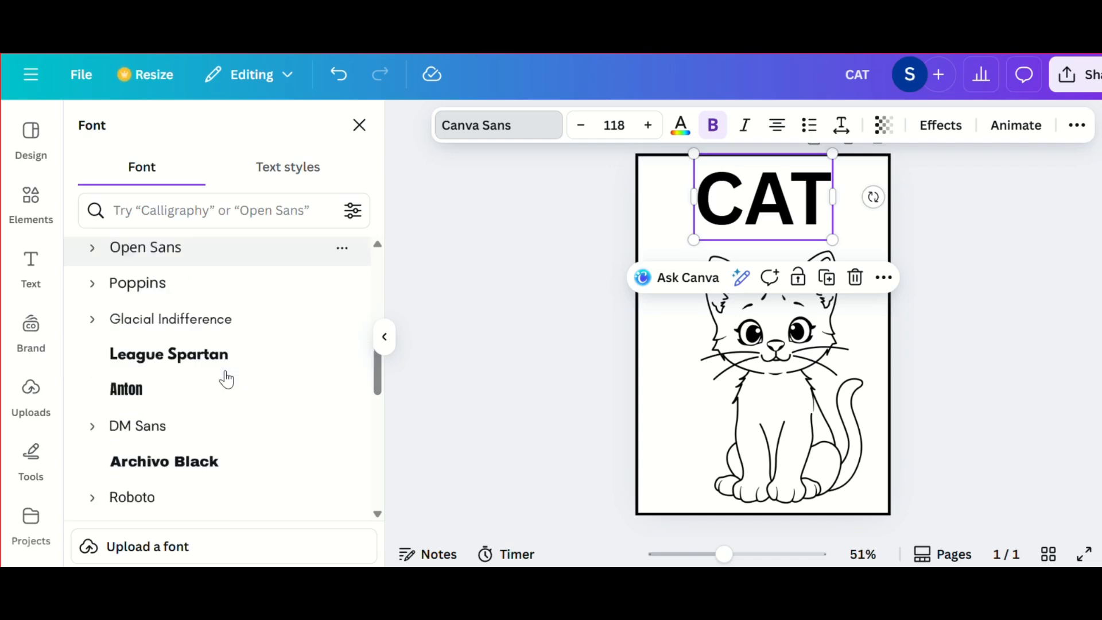
scroll(226, 379, "down", 5)
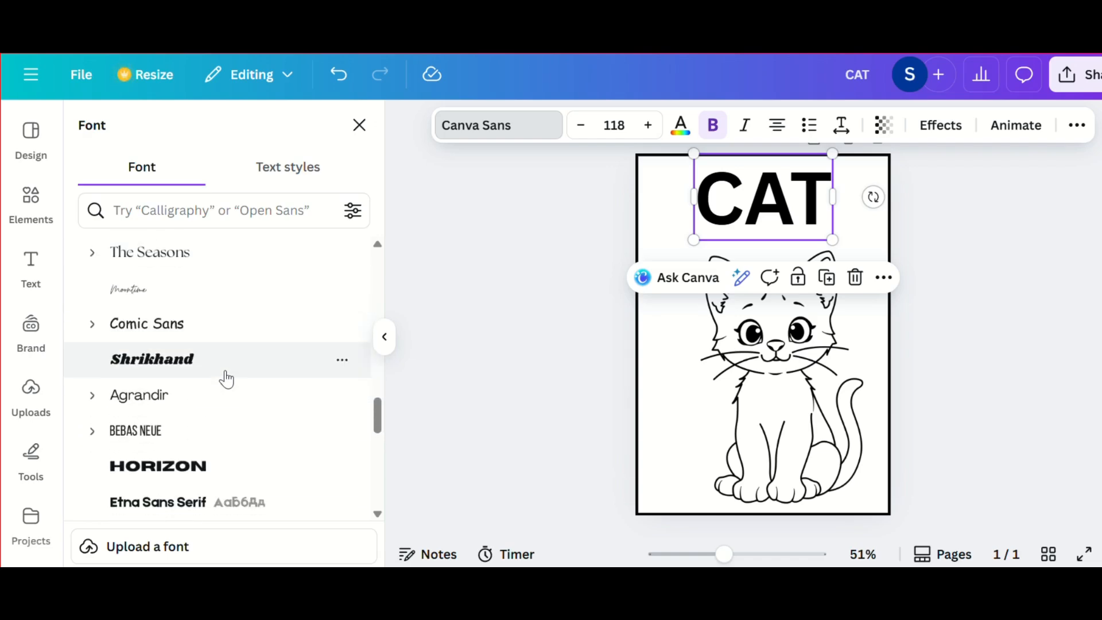
left_click(201, 221)
type("COMIC")
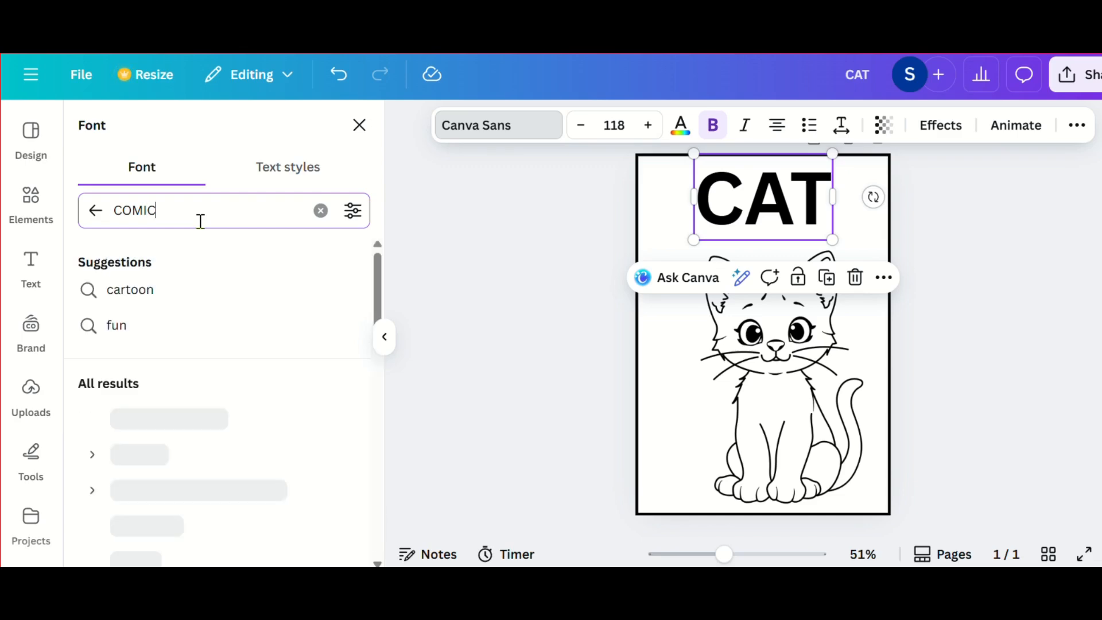
left_click(240, 395)
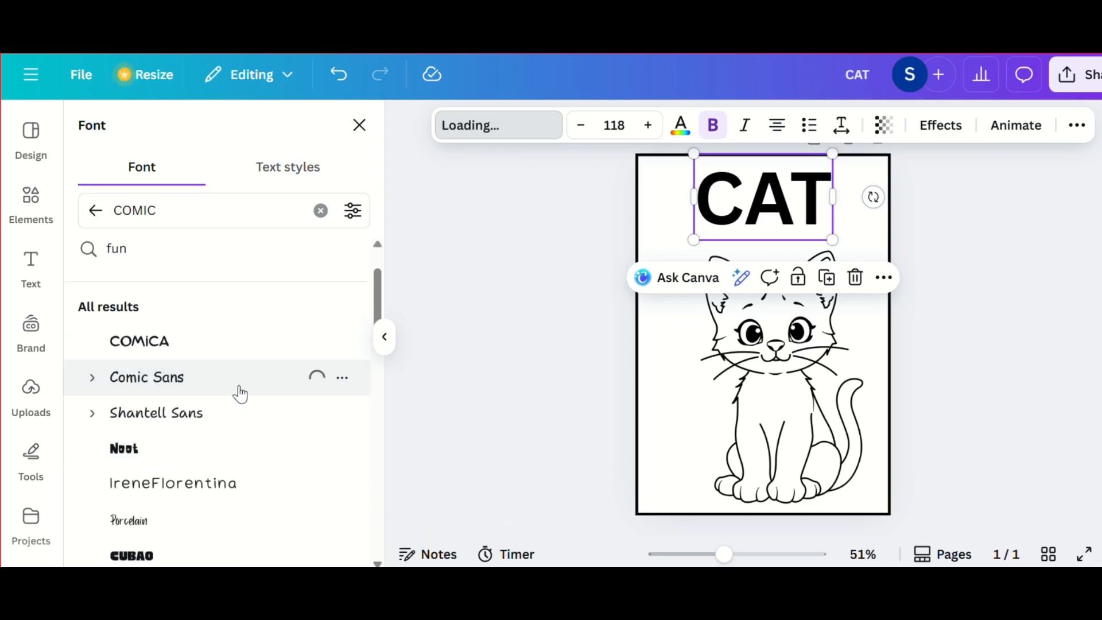
left_click(193, 426)
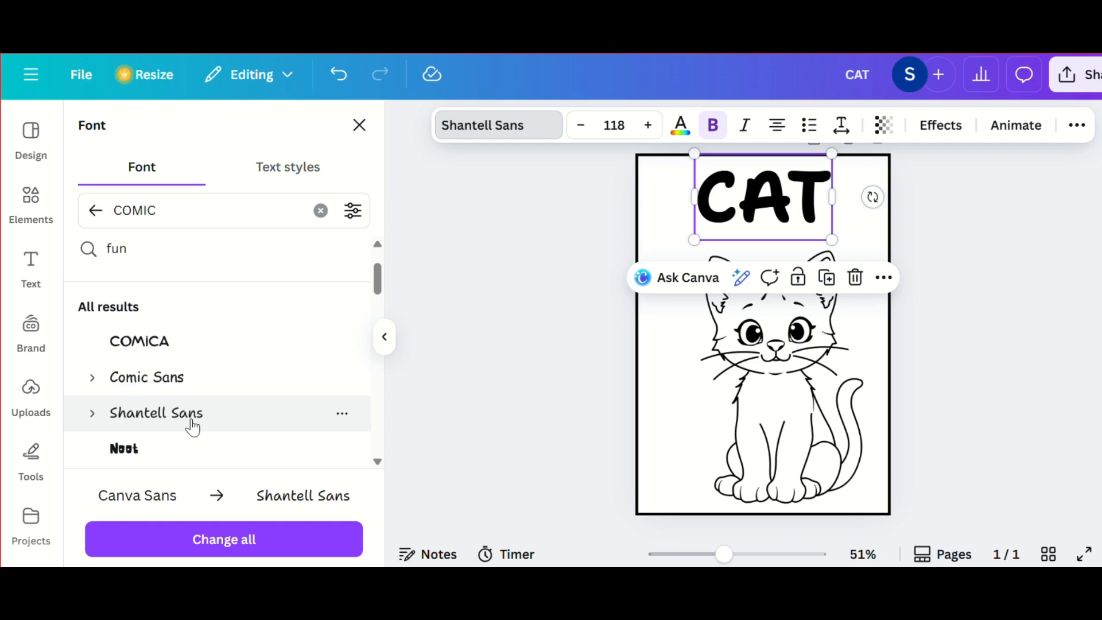
Step: Enlarge the CAT heading to font size 133, extending it towards the page's left side
scroll(193, 426, "down", 2)
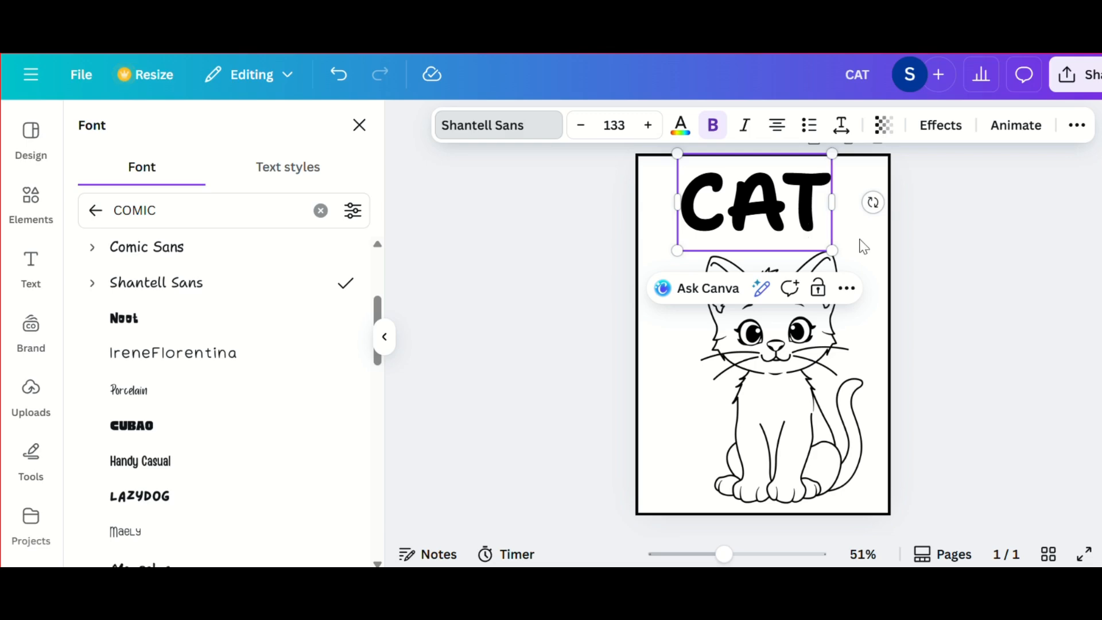
left_click(937, 252)
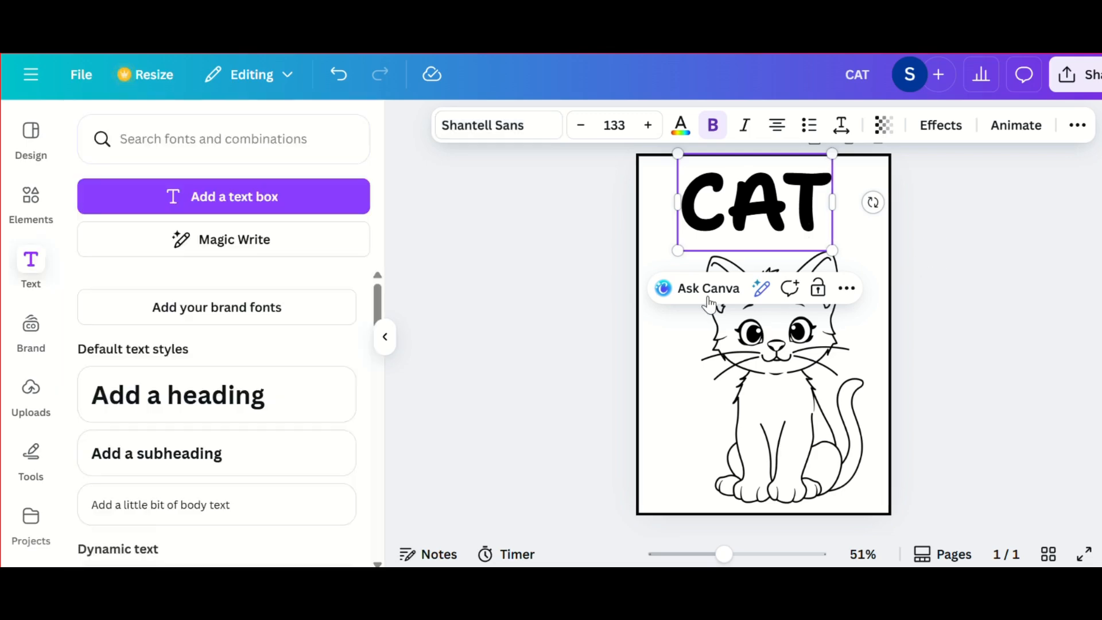
left_click(385, 337)
Step: Enlarge the kitten slightly and shift it left so it sits centred on the page beneath the title
left_click(813, 285)
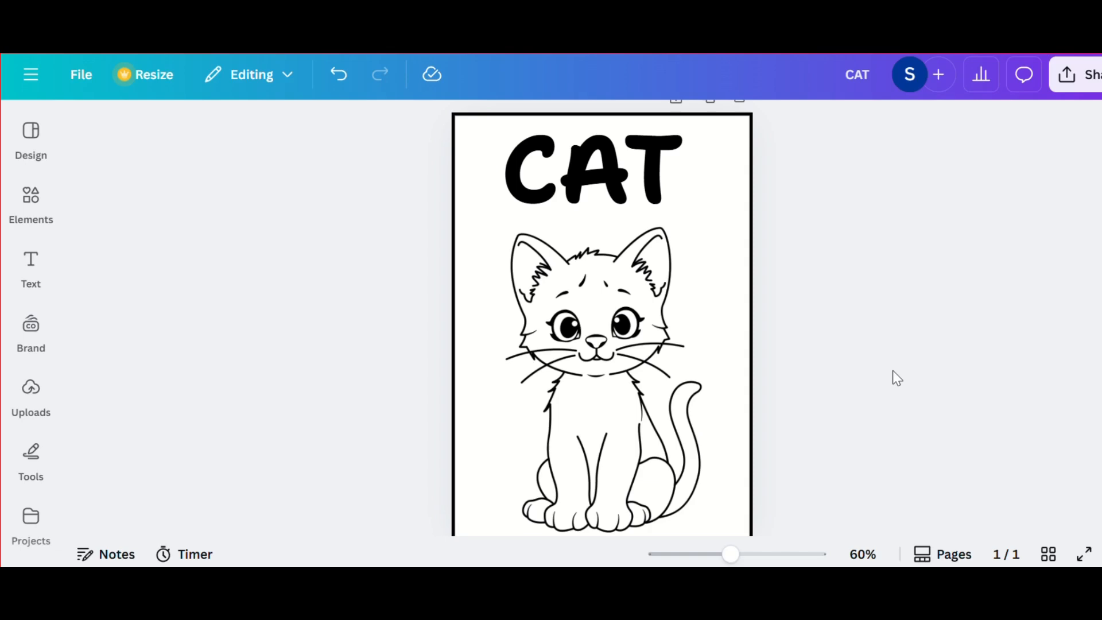
scroll(894, 370, "down", 1)
scroll(894, 370, "down", 2)
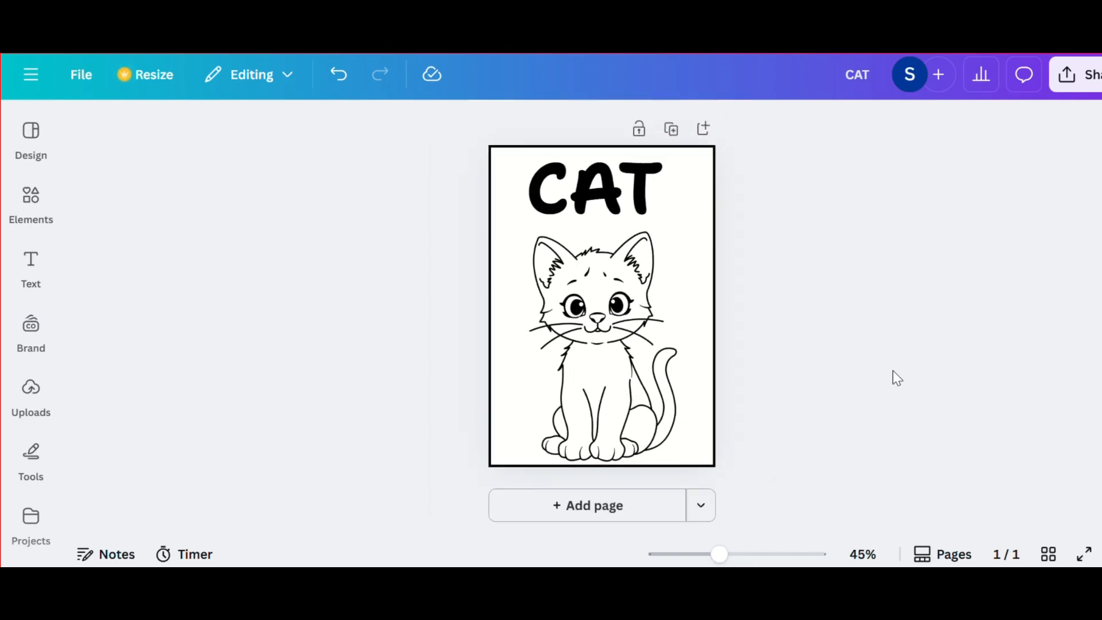
scroll(894, 370, "up", 2)
scroll(856, 322, "up", 1)
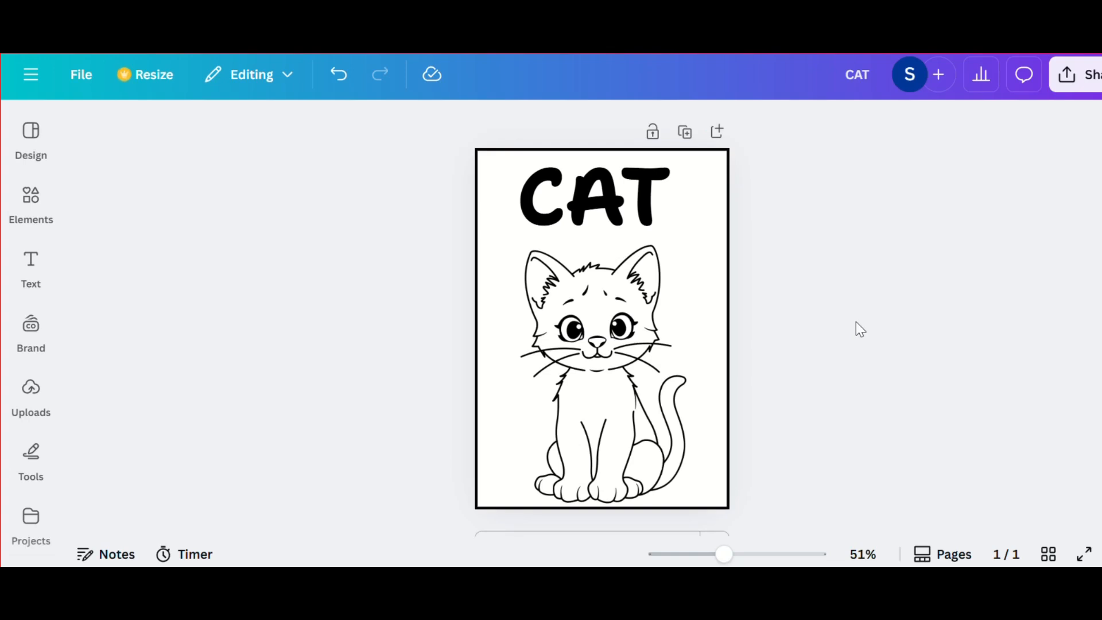
Step: Find the Magic Media app by searching the Canva apps for "Magic media" and open it
left_click(31, 443)
scroll(31, 443, "down", 2)
left_click(30, 457)
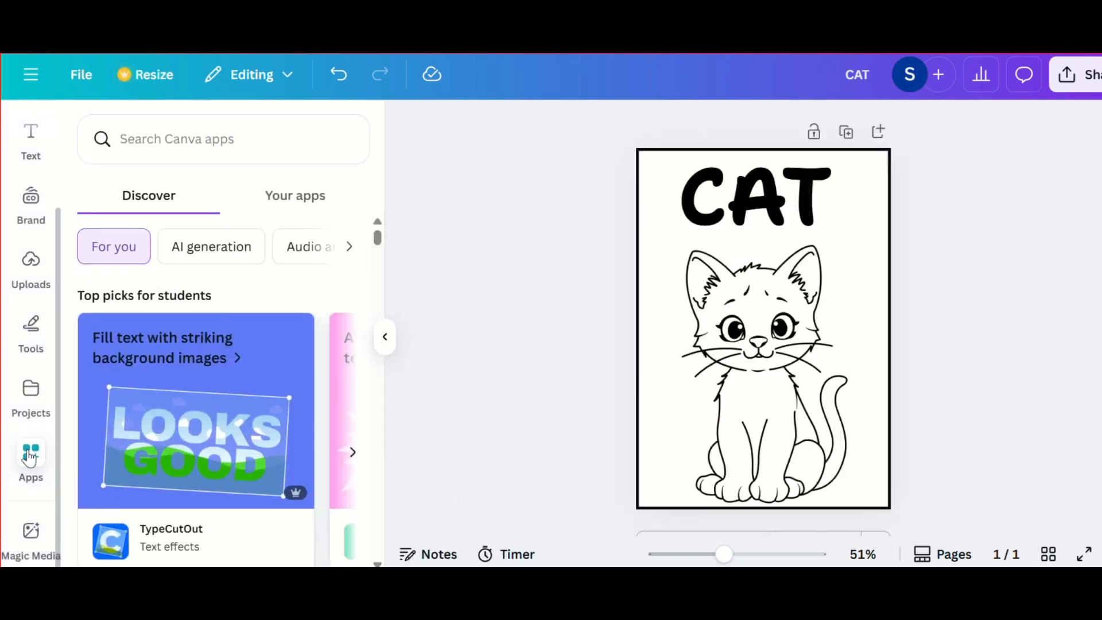
left_click(175, 130)
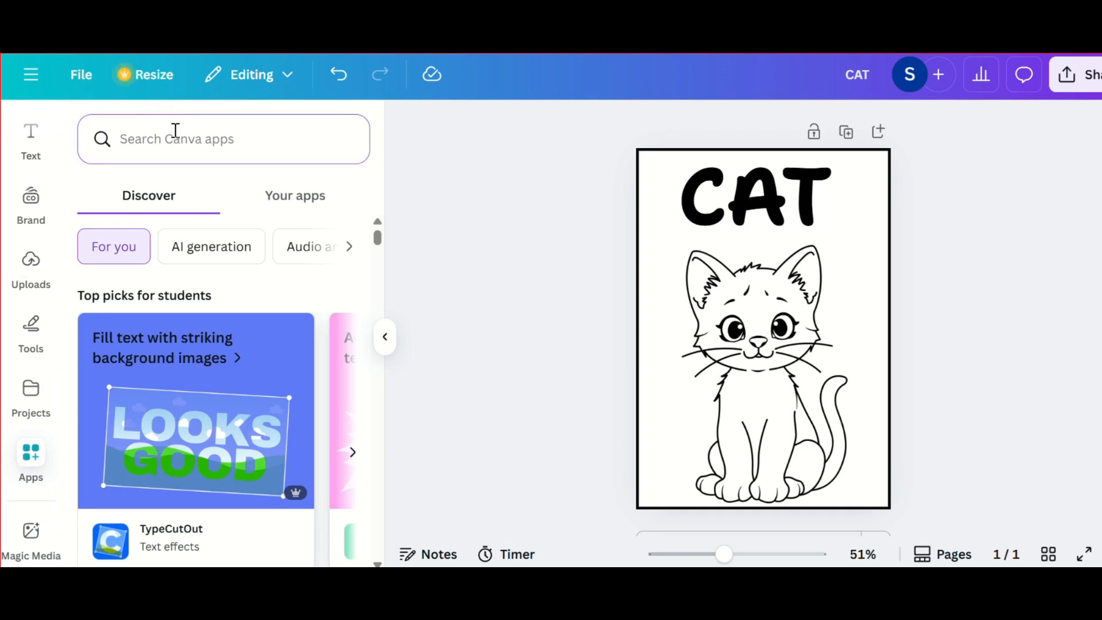
type("MA")
type("ag")
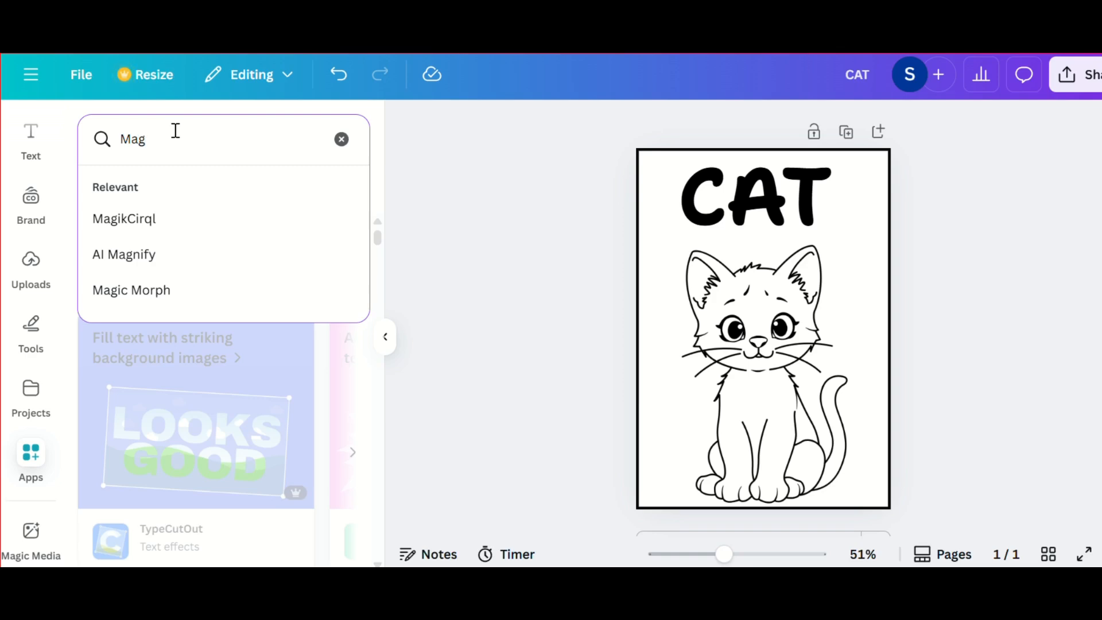
type("ic med")
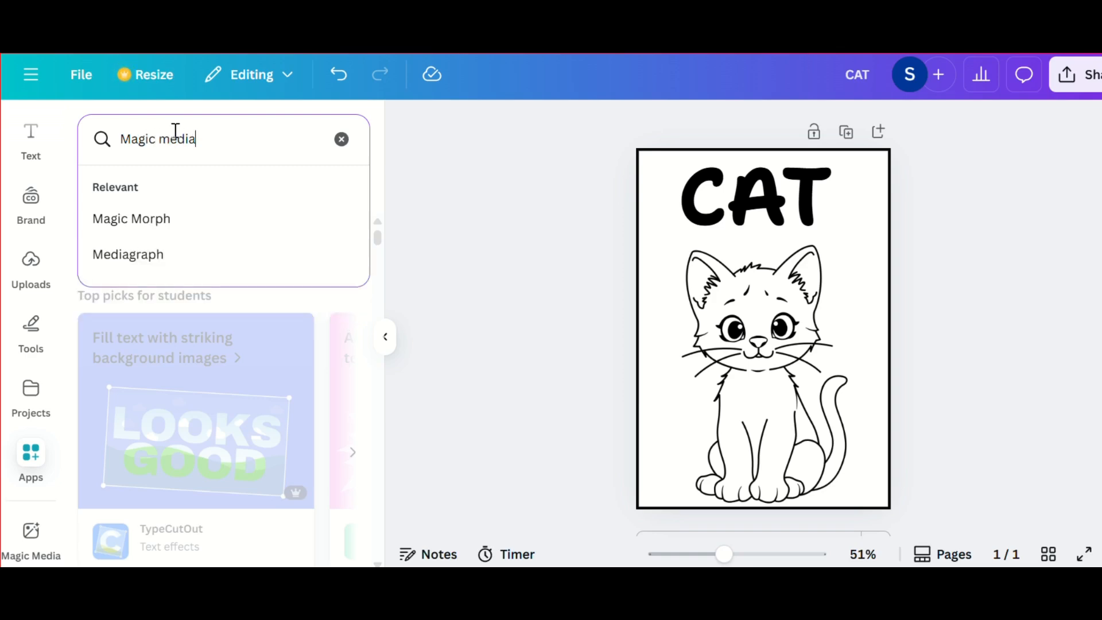
type("ia")
key("Return")
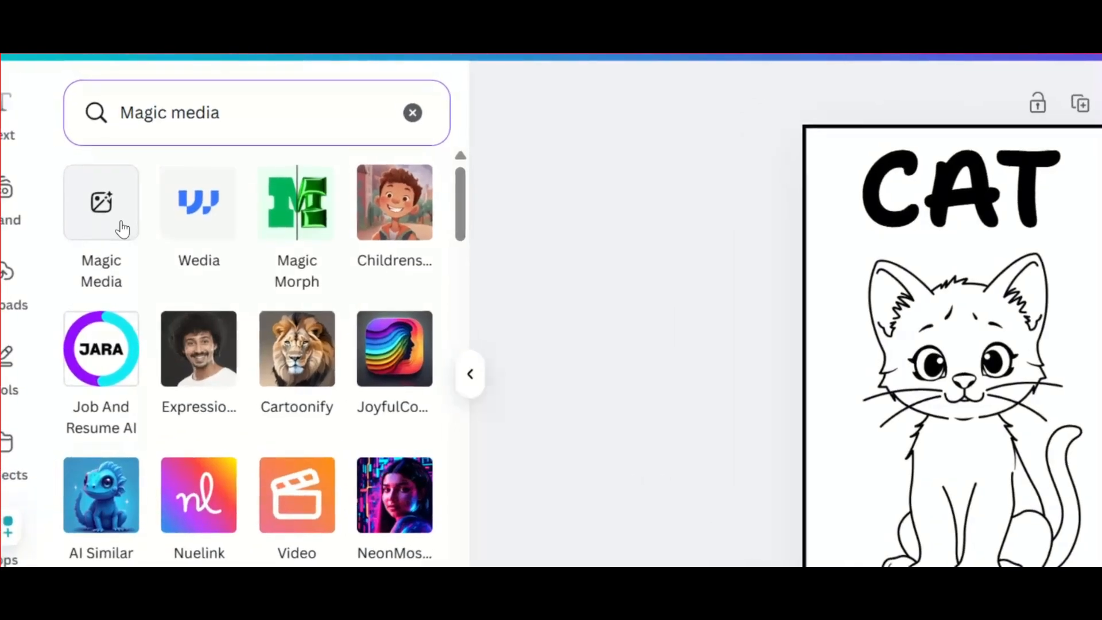
left_click(116, 215)
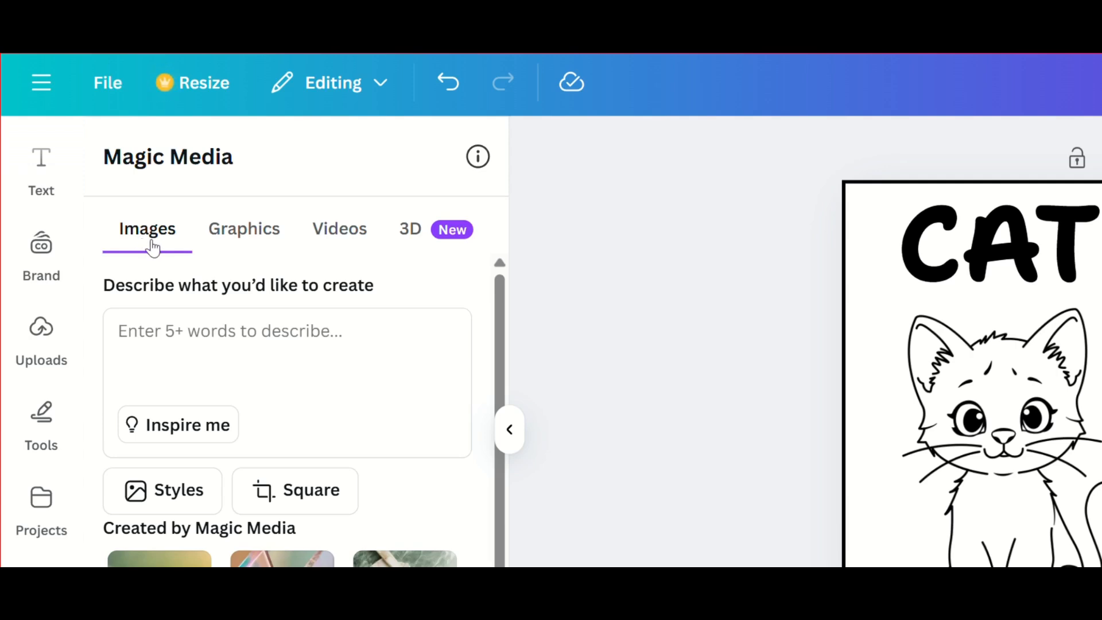
Step: Enter the image prompt "make me a lion photo in black and white format for children's coloring book"
left_click(136, 328)
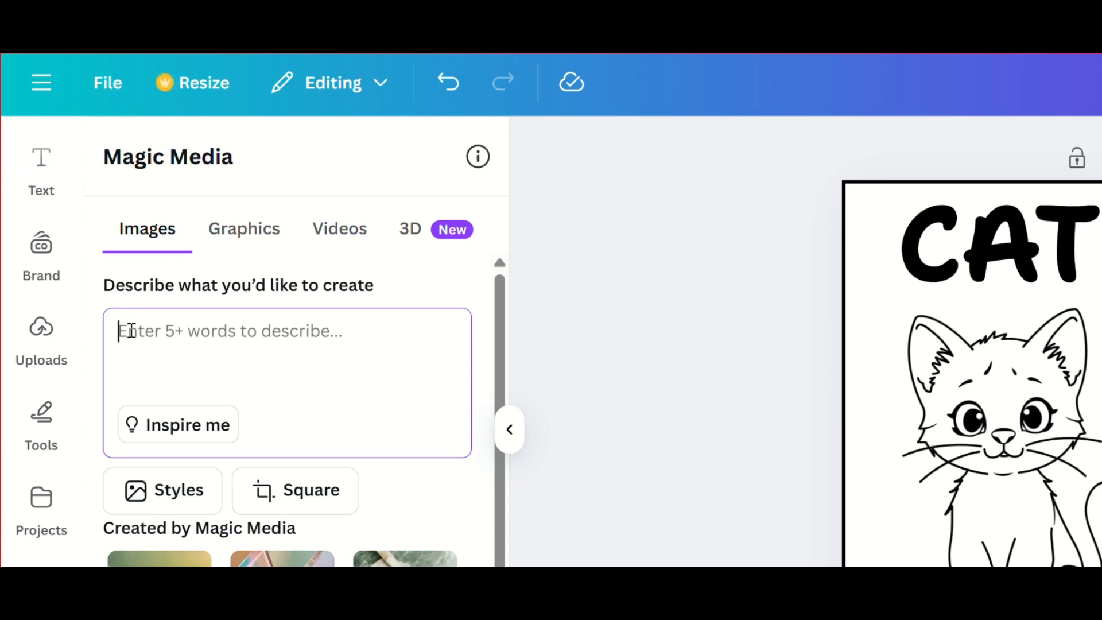
type("m")
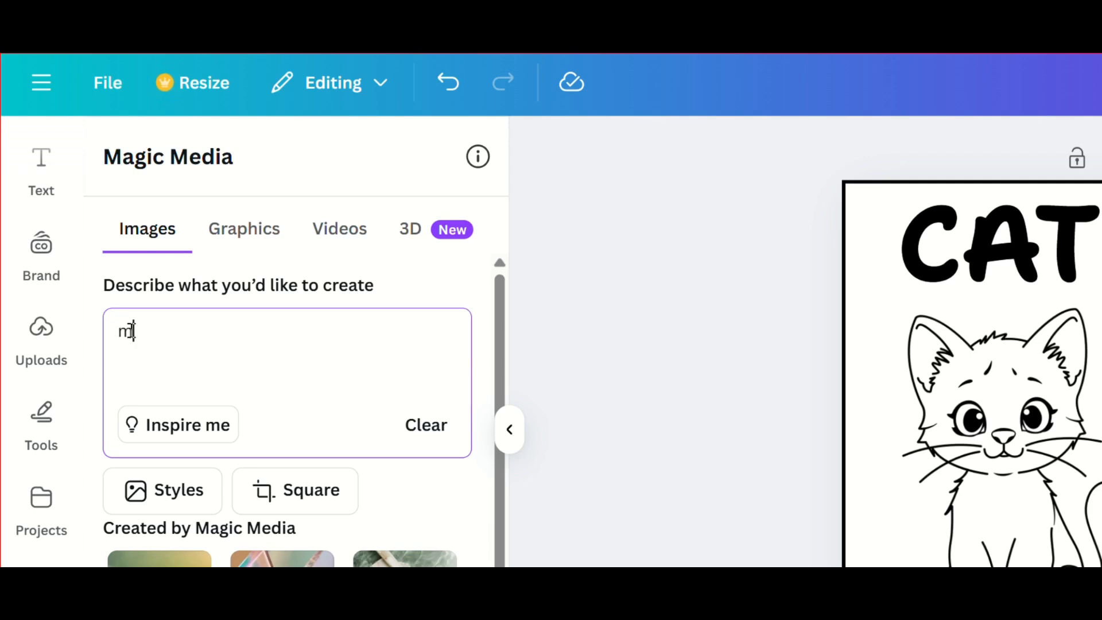
type("ake me a lion")
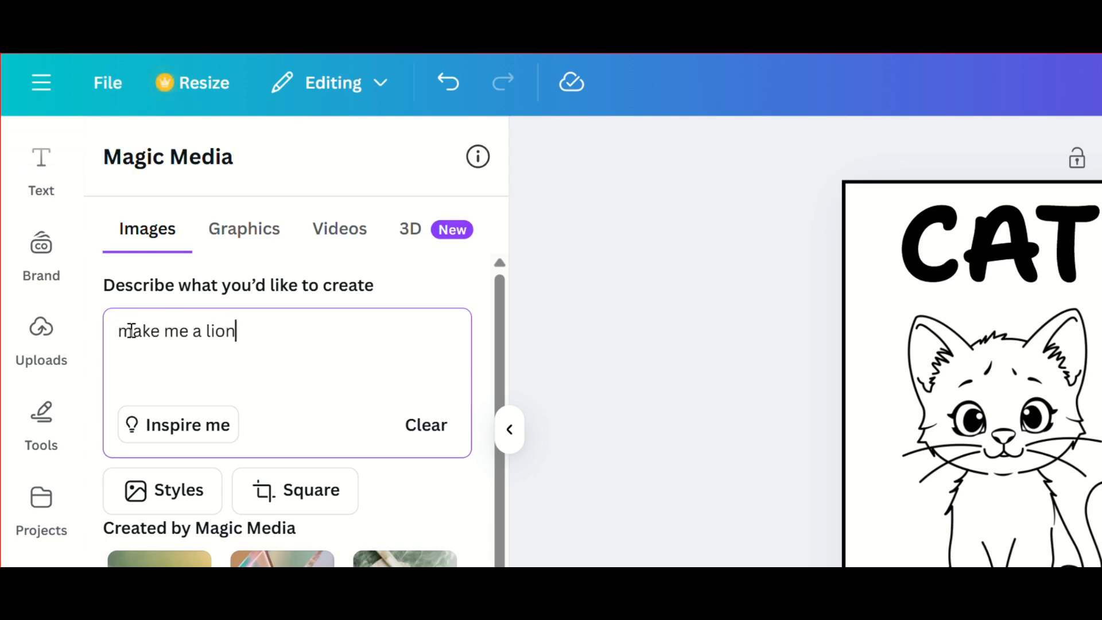
type(" photo in b")
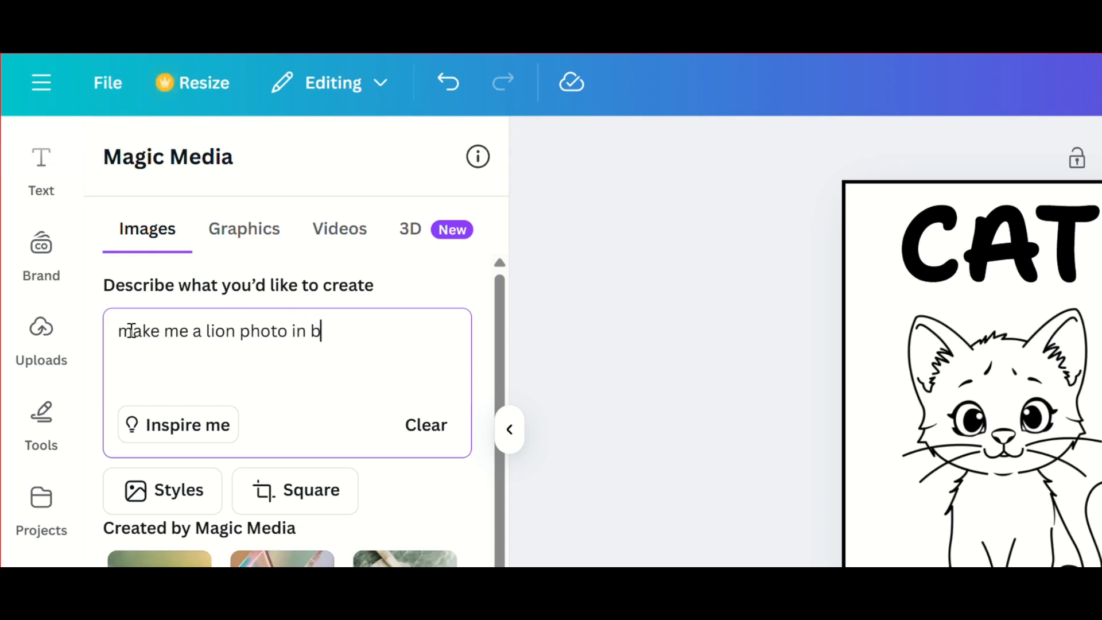
type("lack and white")
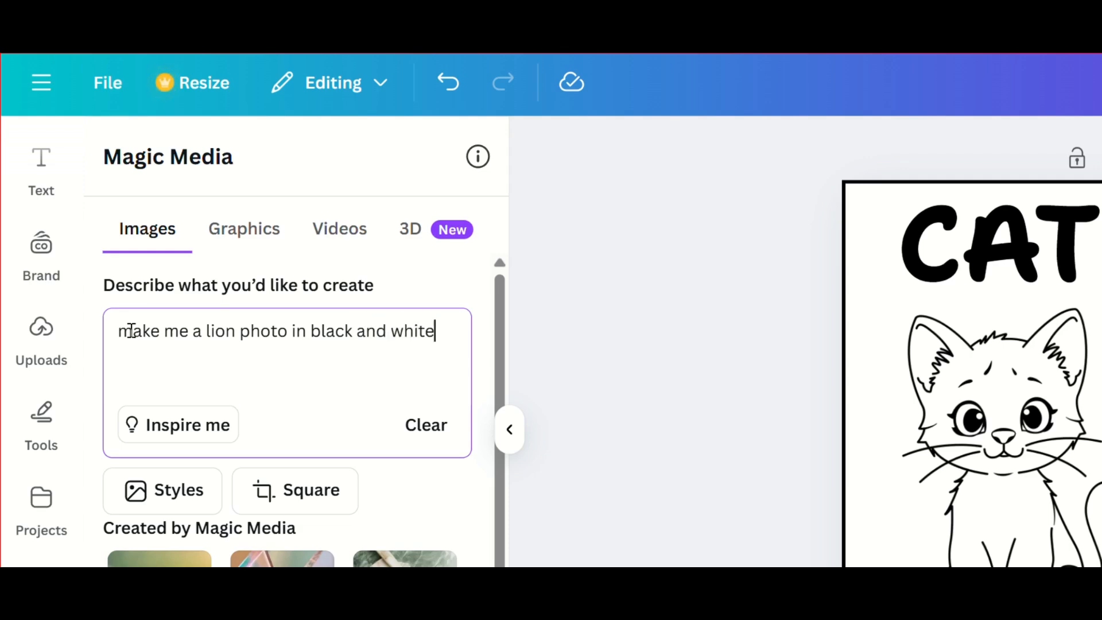
type(" formatfor")
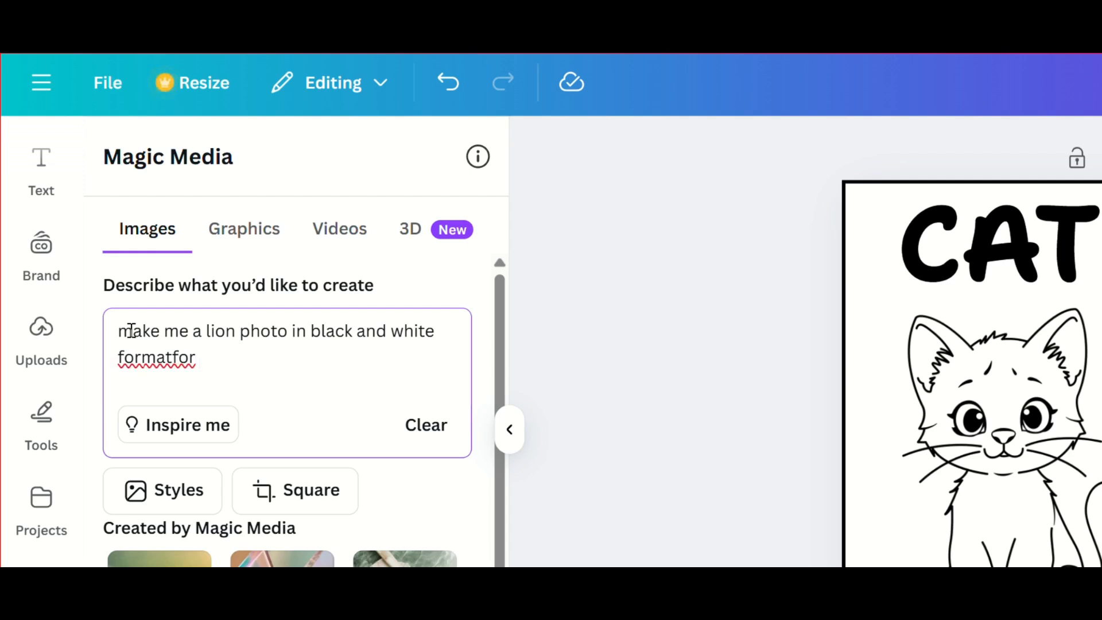
left_click(166, 356)
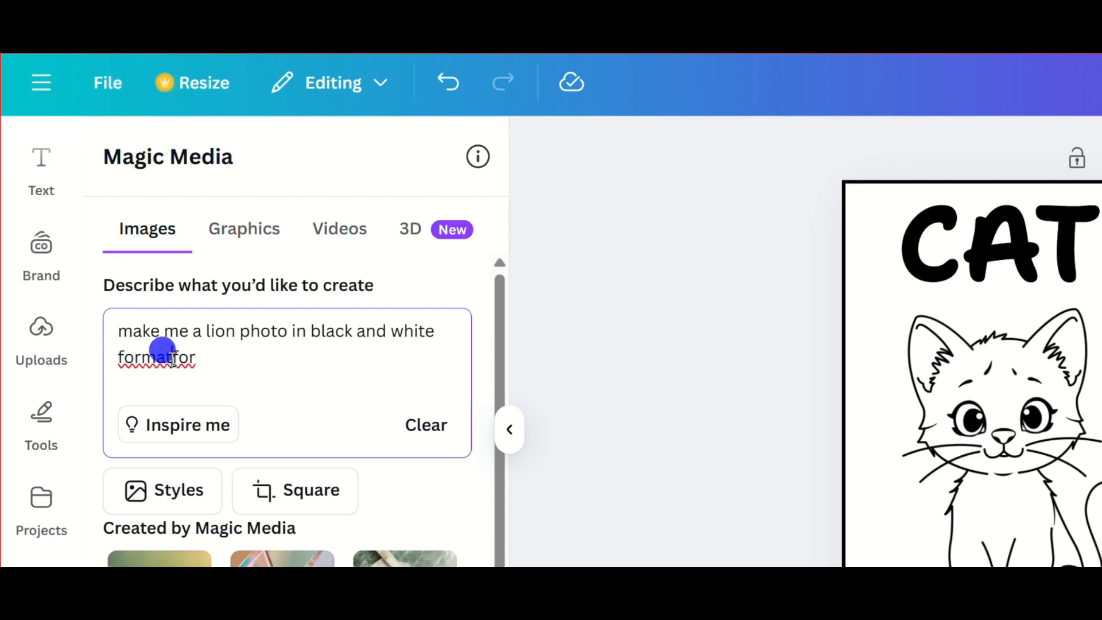
left_click(224, 359)
type("children")
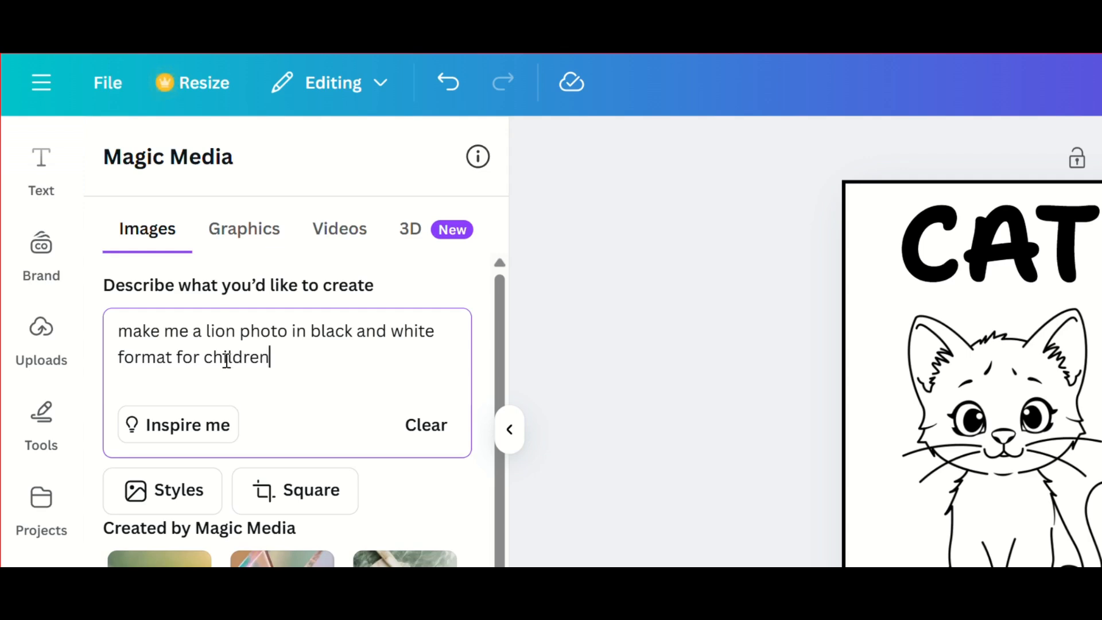
type("'s coloring book")
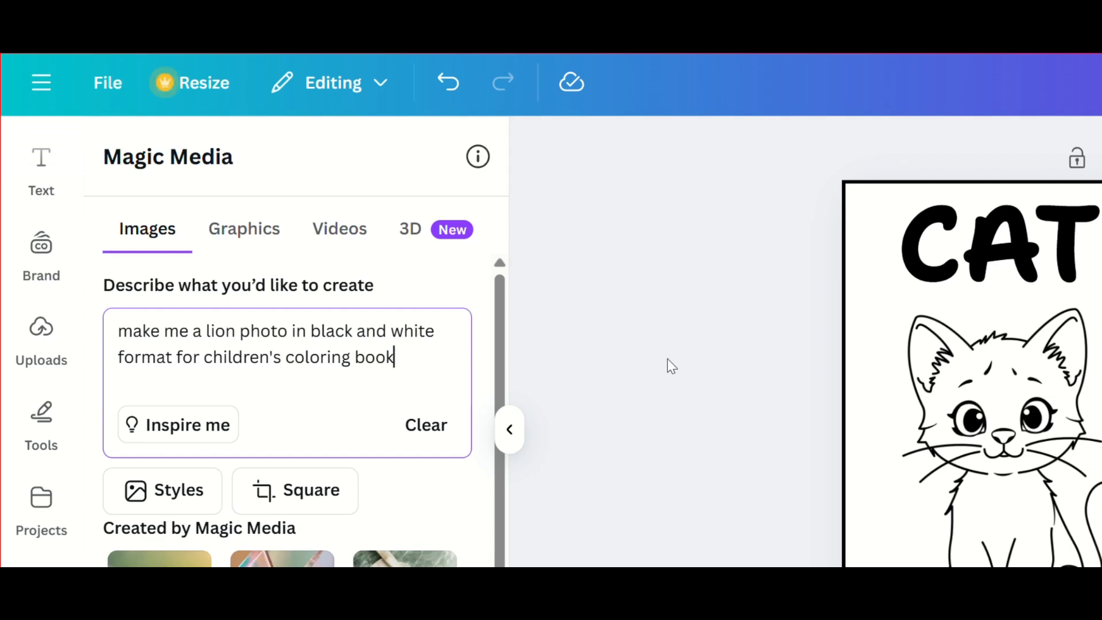
Step: Look through the photography, digital art and fine art styles offered for the generated image, and return to the prompt
scroll(381, 388, "down", 1)
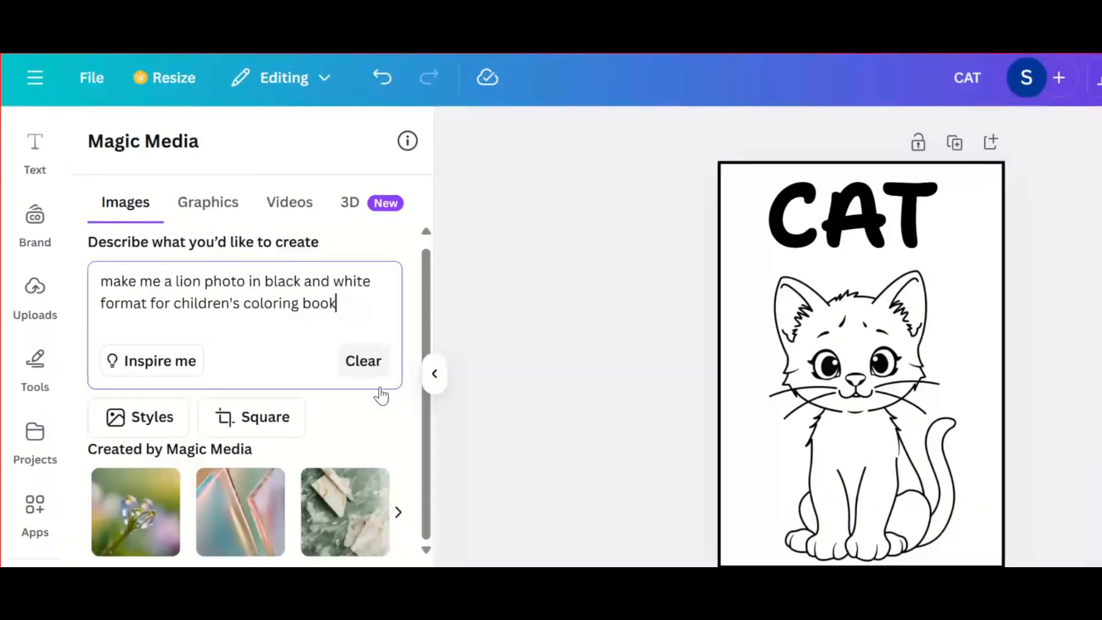
left_click(157, 423)
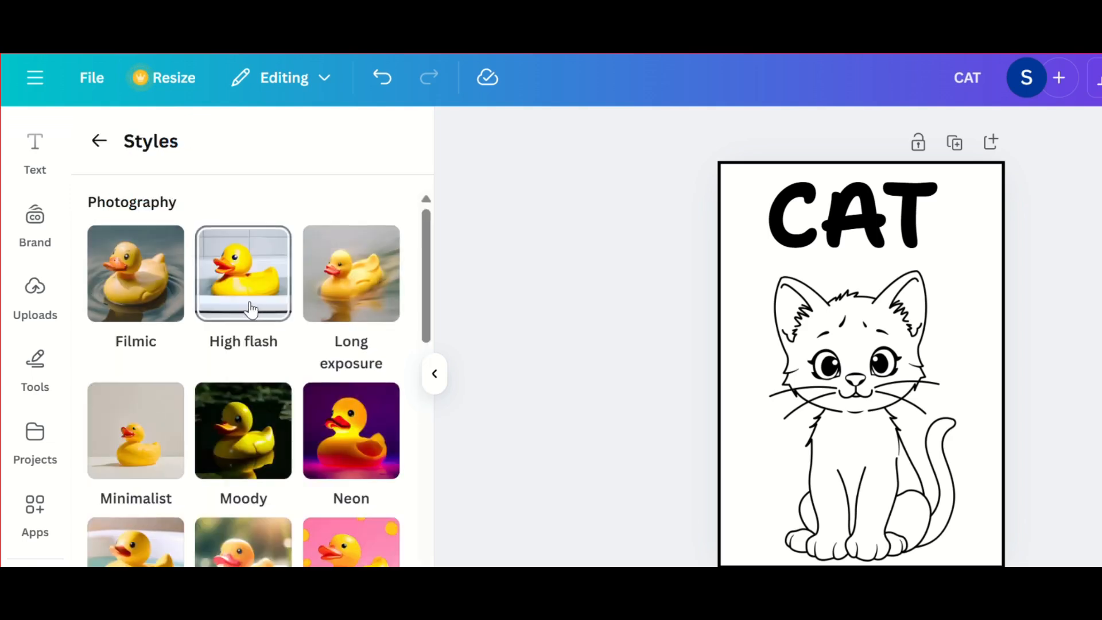
scroll(200, 381, "down", 7)
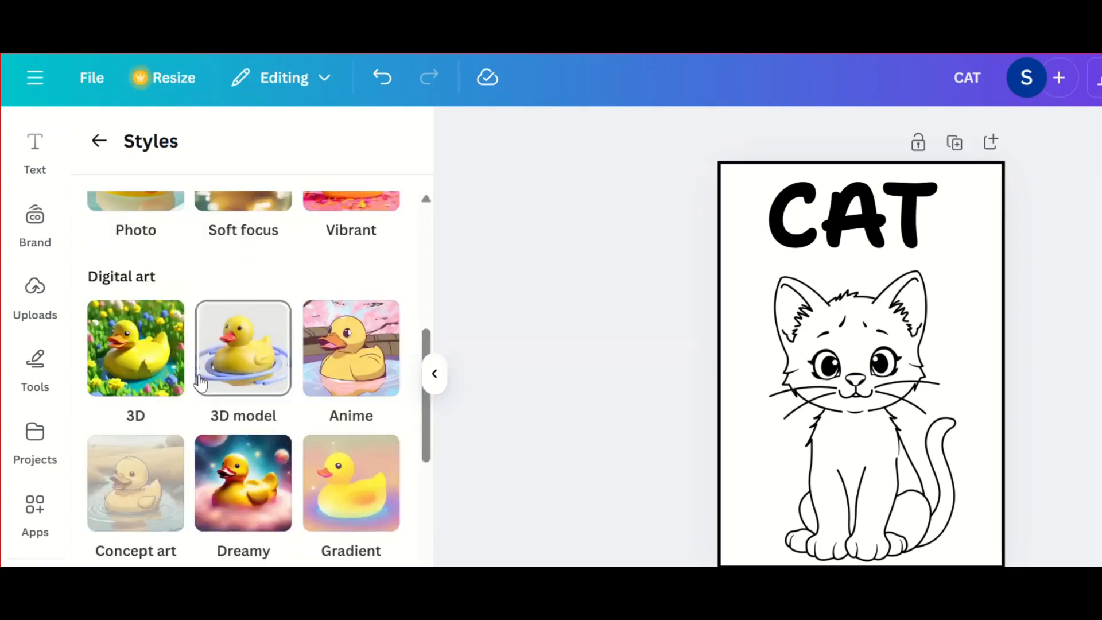
scroll(201, 381, "down", 5)
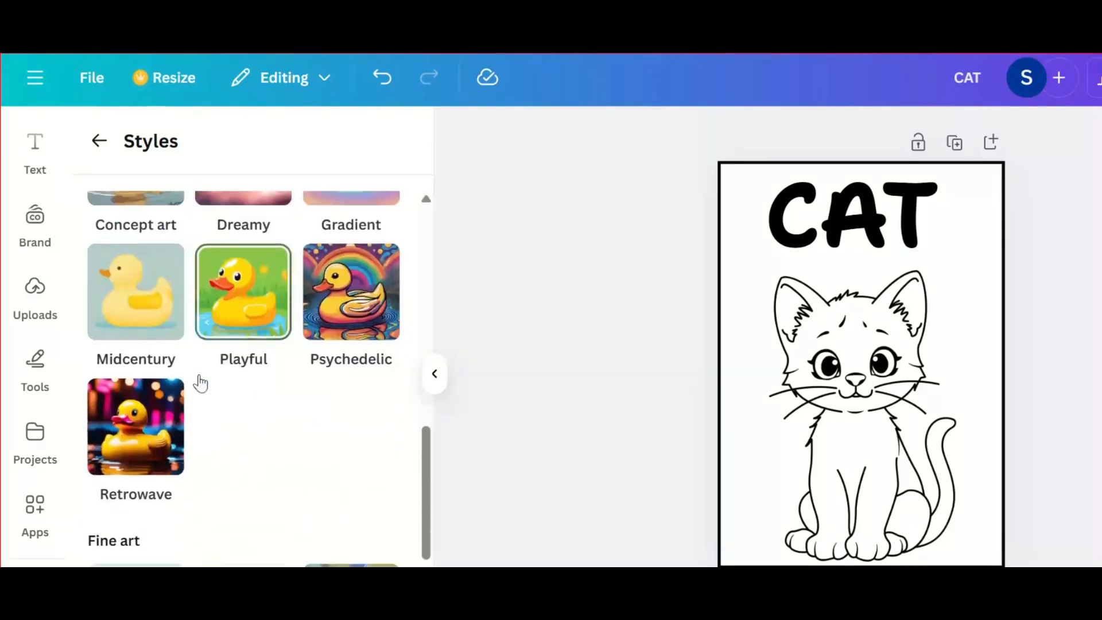
scroll(200, 382, "up", 12)
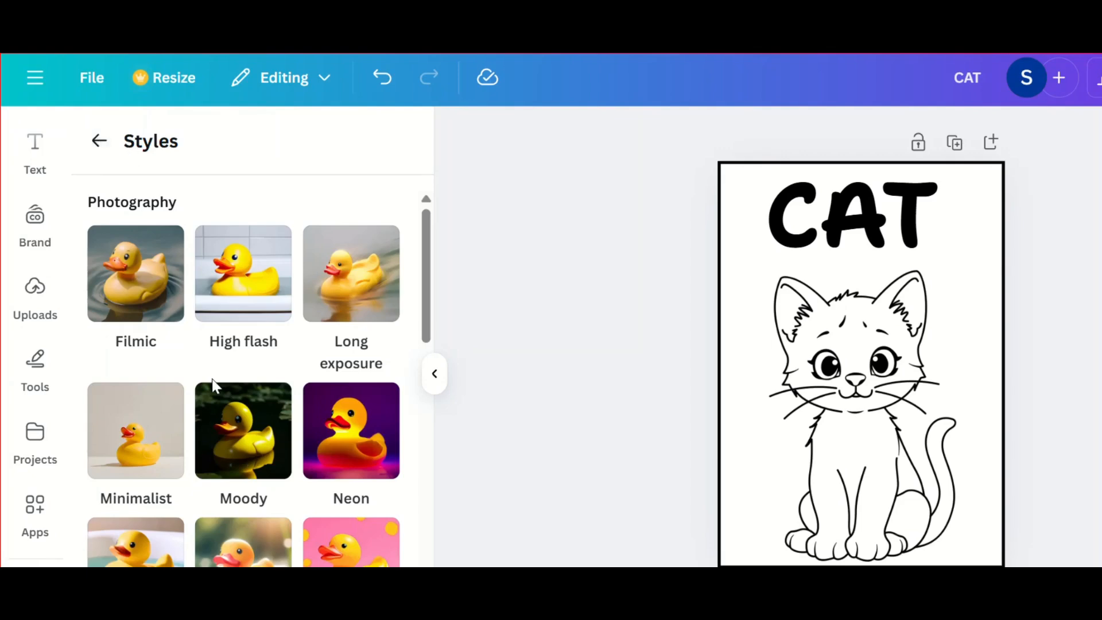
scroll(212, 379, "down", 3)
scroll(213, 385, "up", 3)
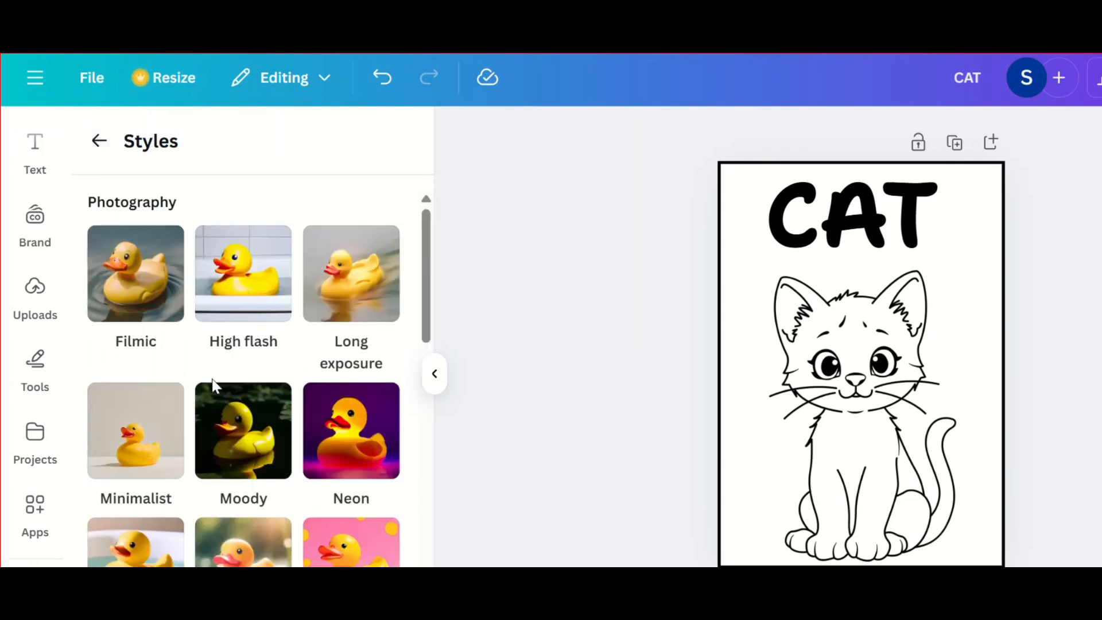
left_click(99, 140)
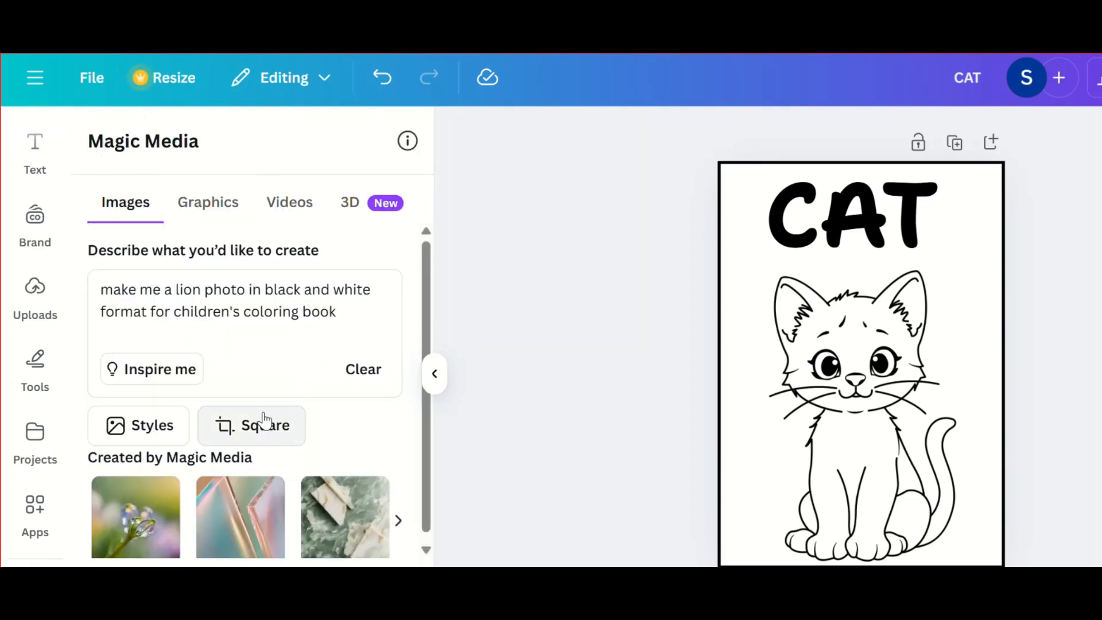
Step: Set the image layout to Portrait and generate the lion images from the entered prompt
left_click(256, 429)
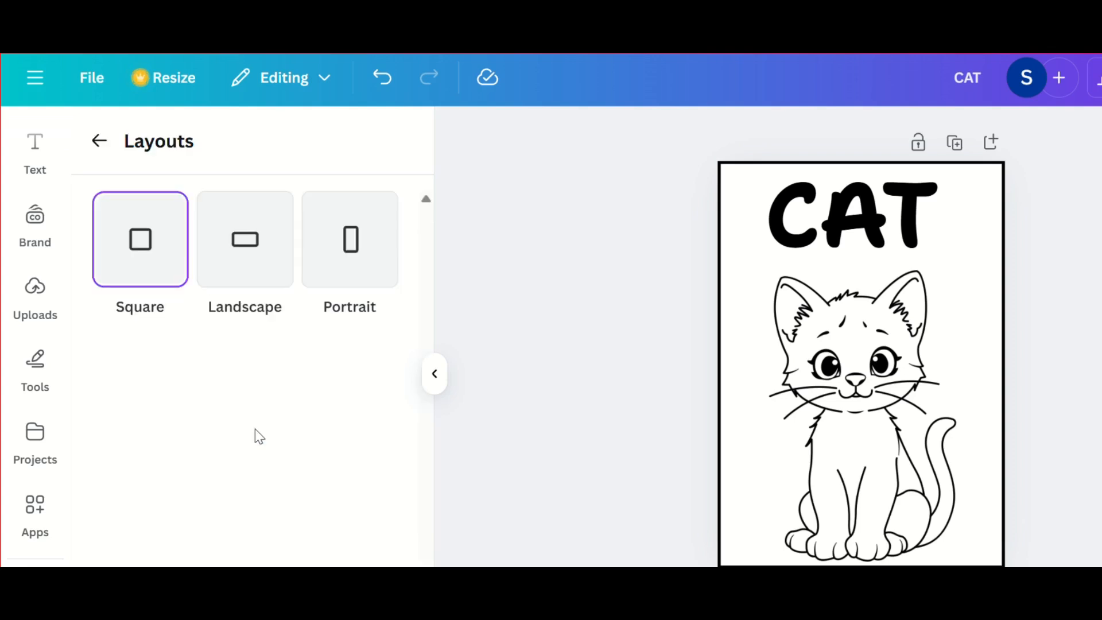
left_click(363, 241)
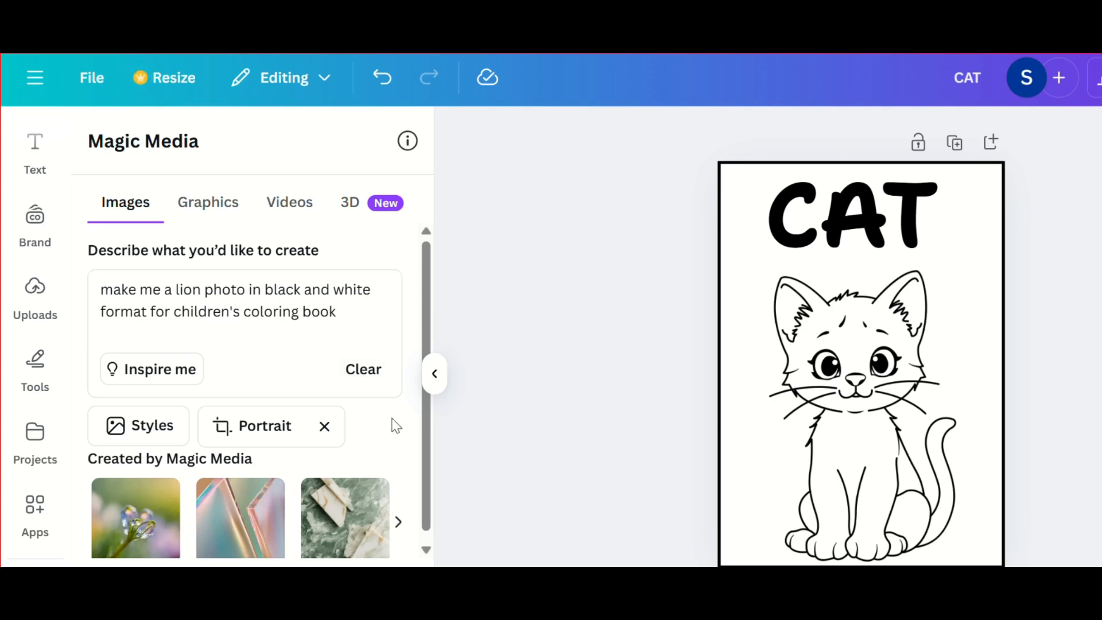
scroll(395, 426, "down", 3)
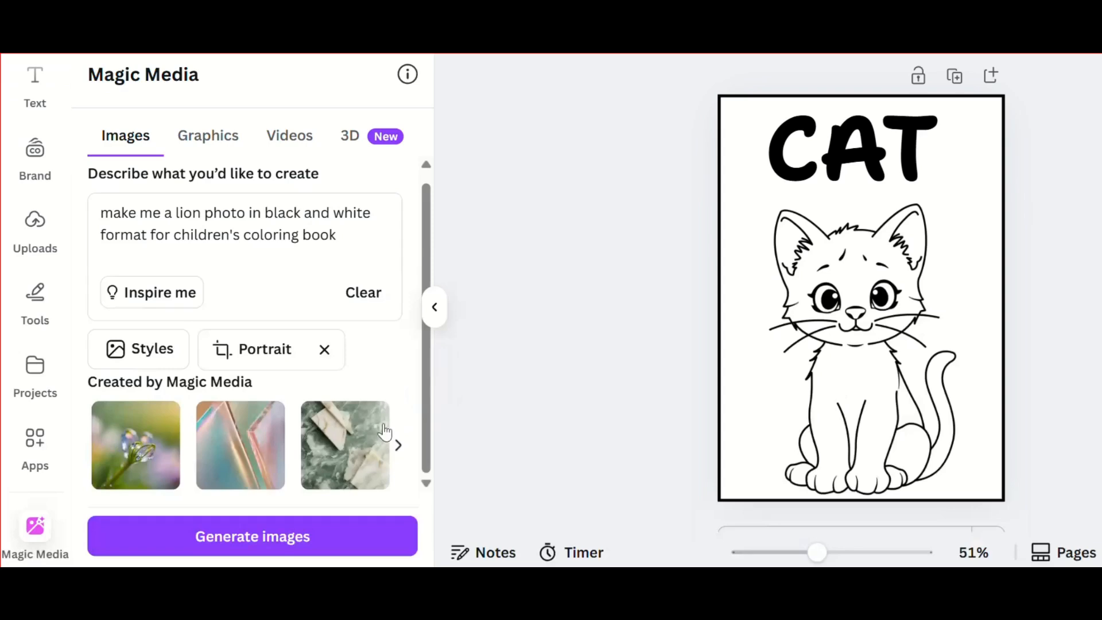
left_click(282, 537)
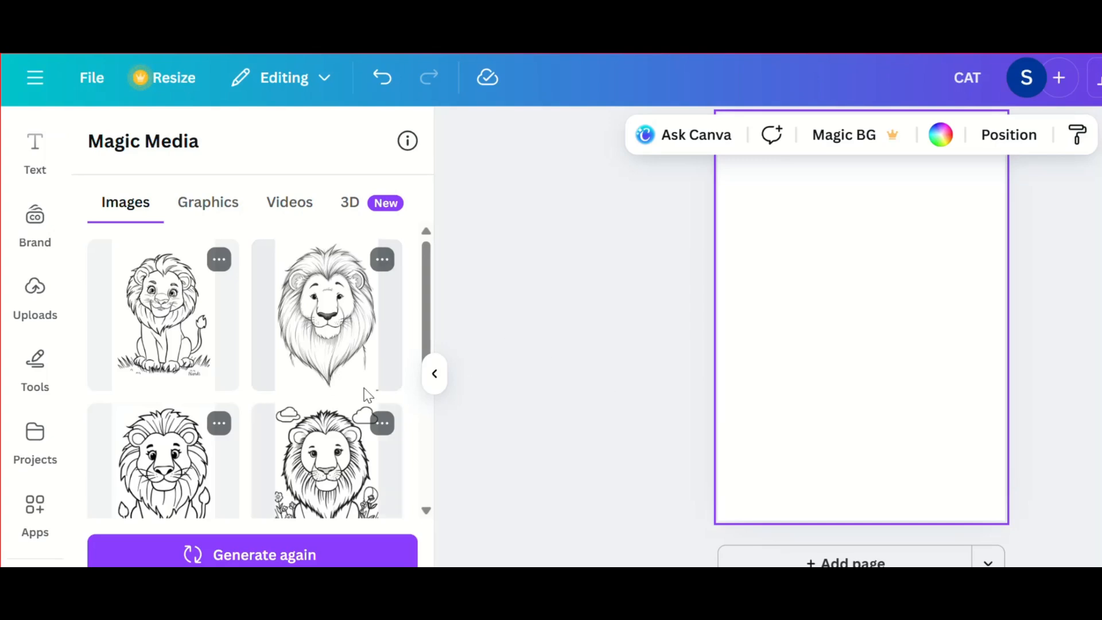
Step: Look through the generated lions, generate more images like the first sitting lion, and review the new variations
scroll(350, 378, "down", 2)
scroll(350, 378, "up", 2)
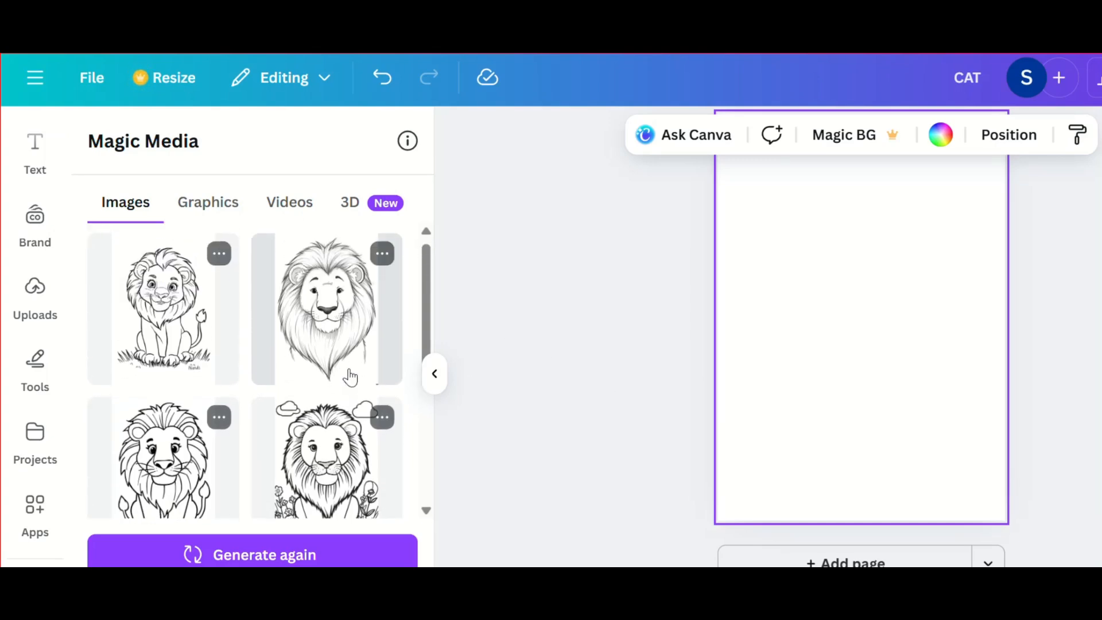
scroll(350, 378, "down", 1)
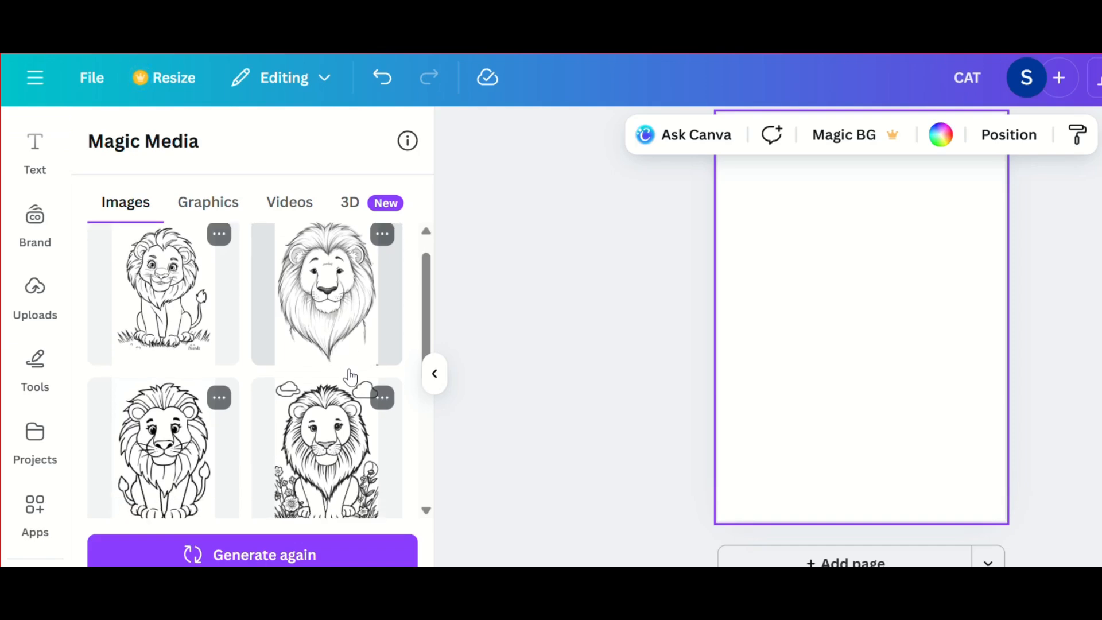
scroll(350, 378, "up", 1)
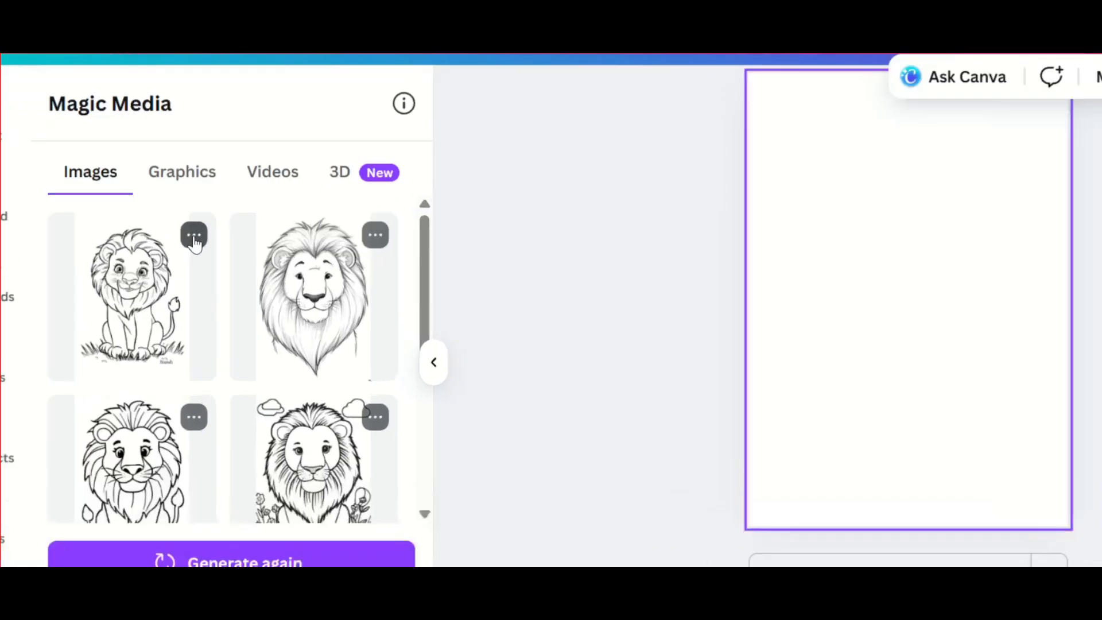
left_click(194, 236)
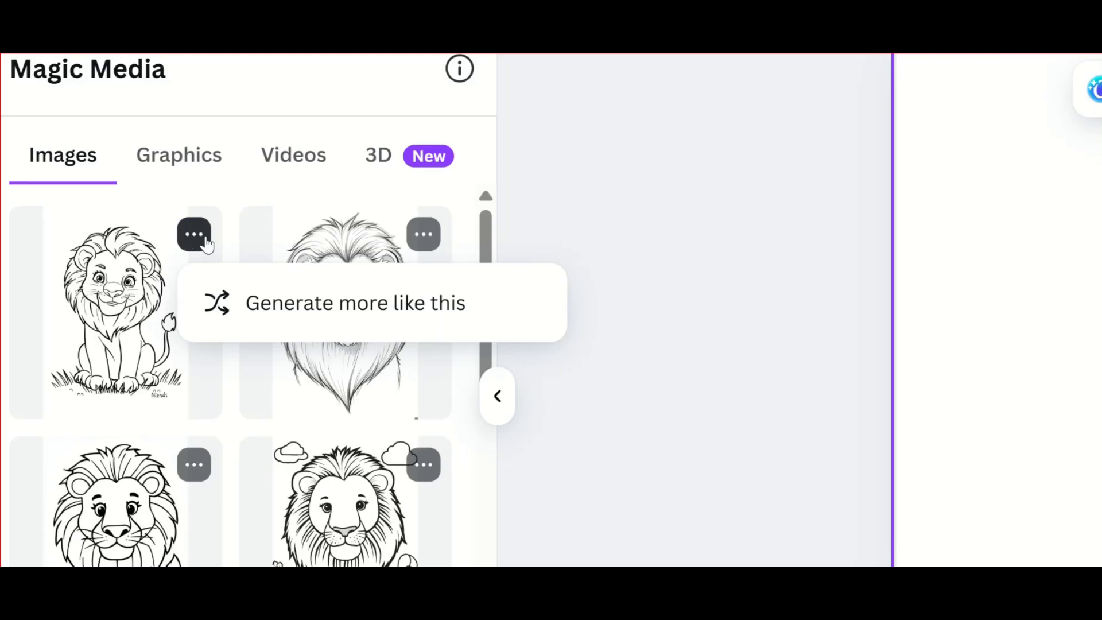
left_click(306, 307)
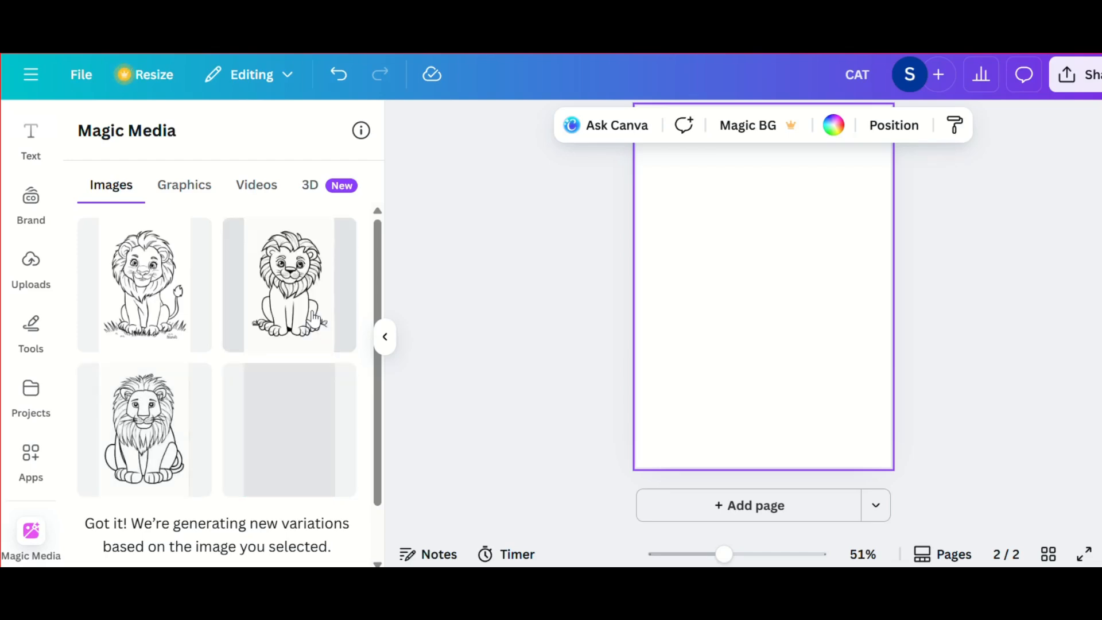
scroll(270, 373, "down", 3)
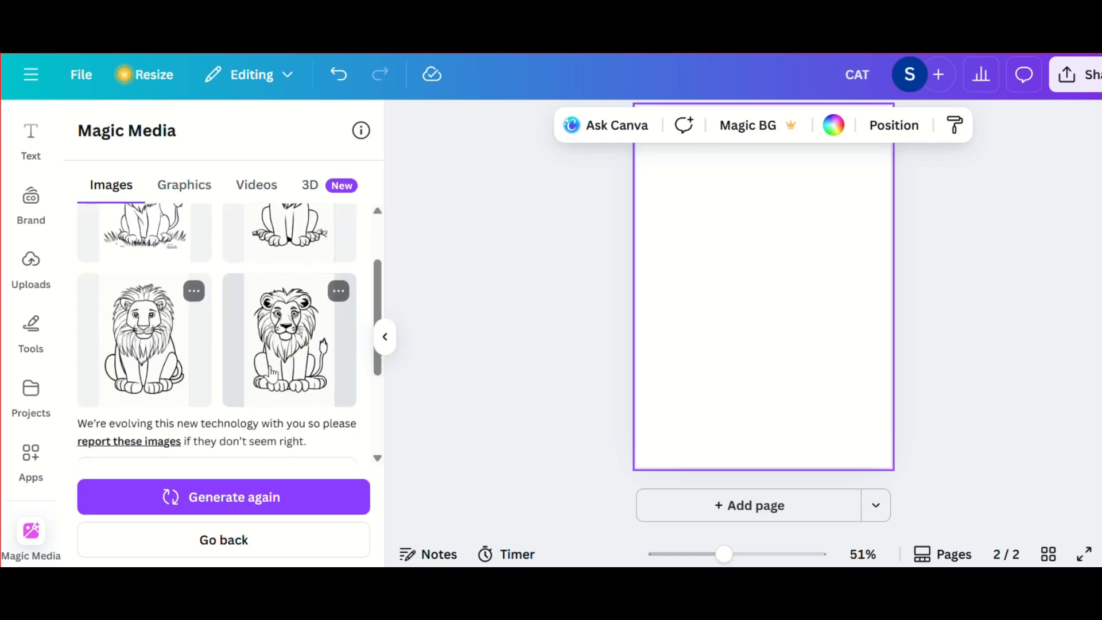
scroll(270, 373, "up", 3)
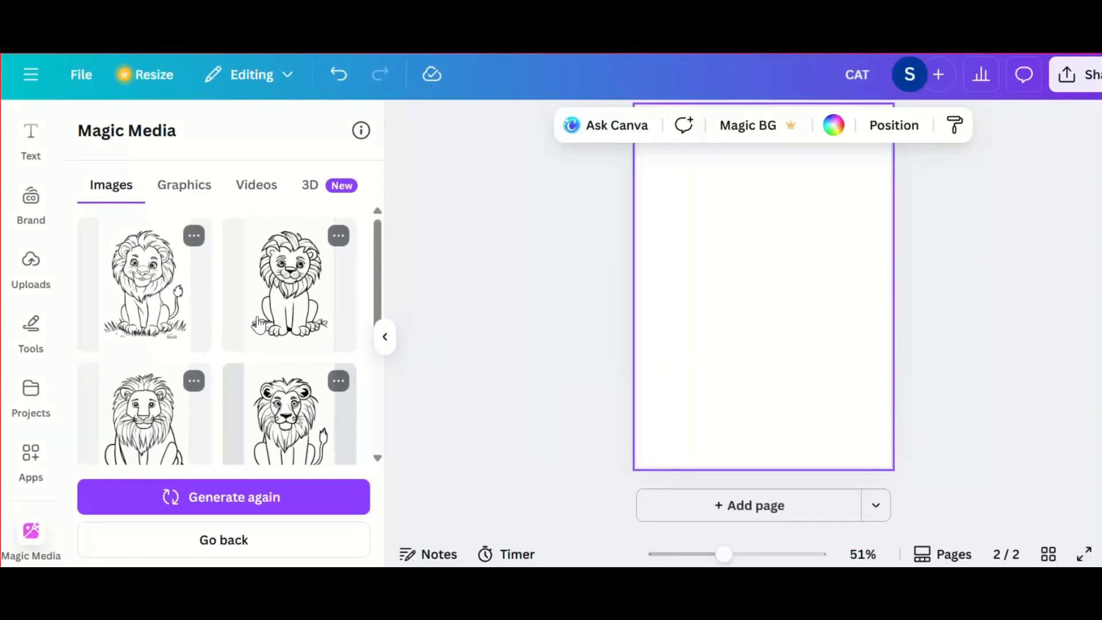
left_click(166, 292)
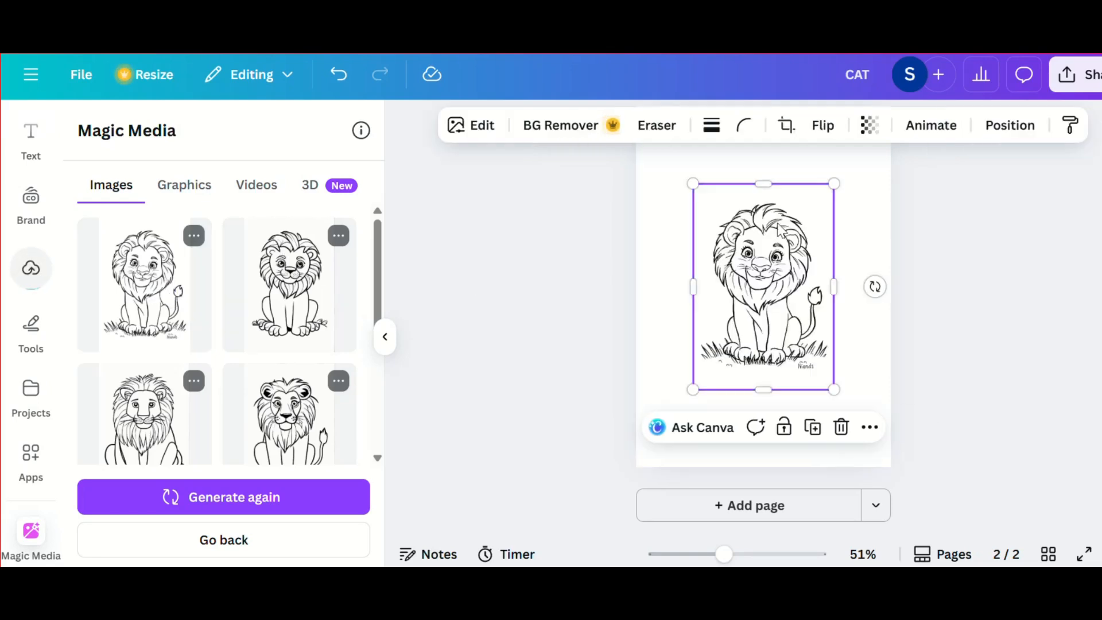
scroll(781, 230, "up", 1)
scroll(778, 228, "up", 2)
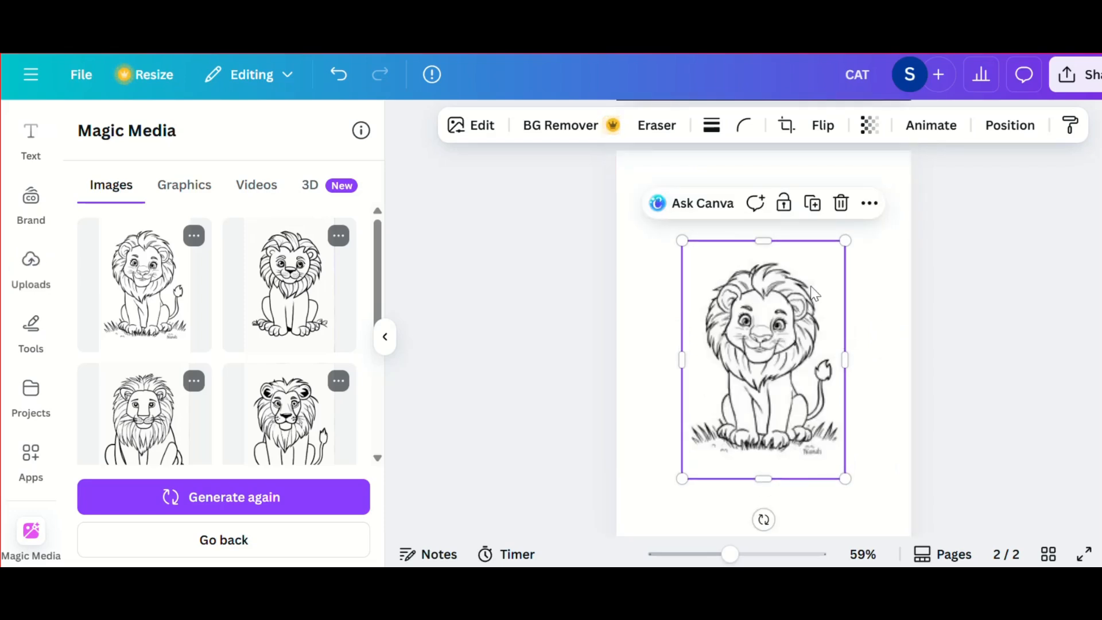
left_click(841, 207)
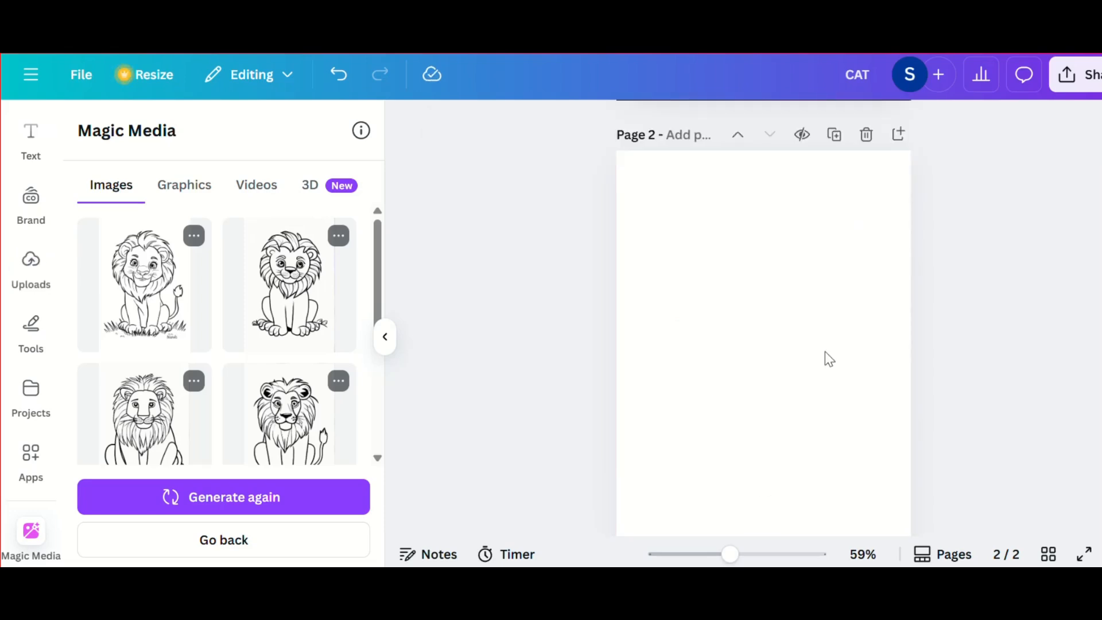
Step: Delete the blank second page and replace it with a black-bordered copy of the cat page without the title and kitten
scroll(821, 390, "up", 1)
left_click(866, 152)
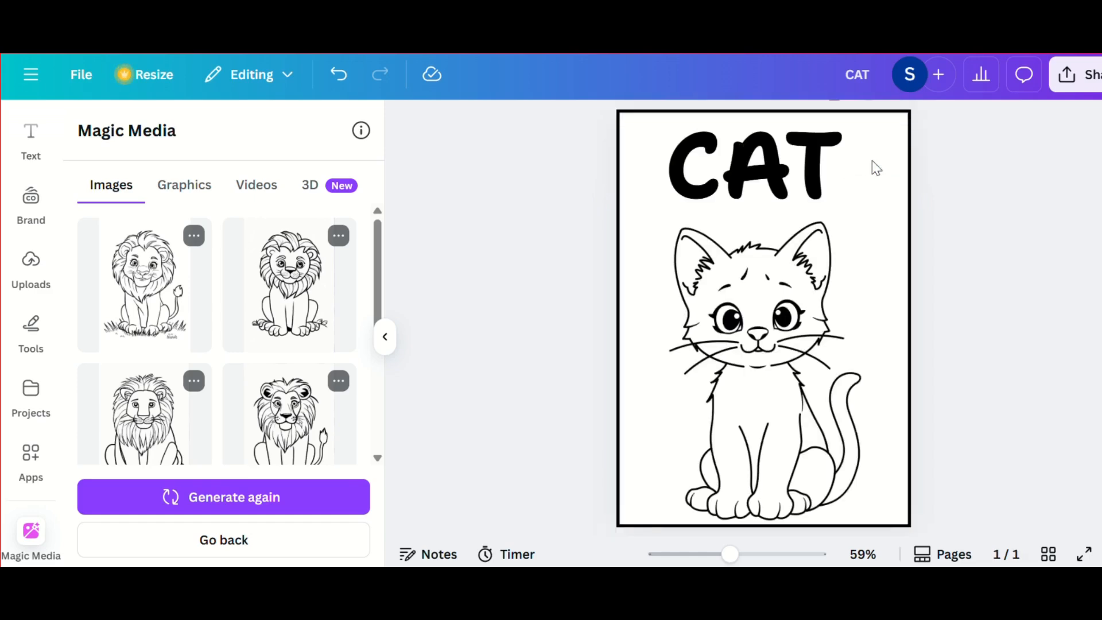
left_click(866, 131)
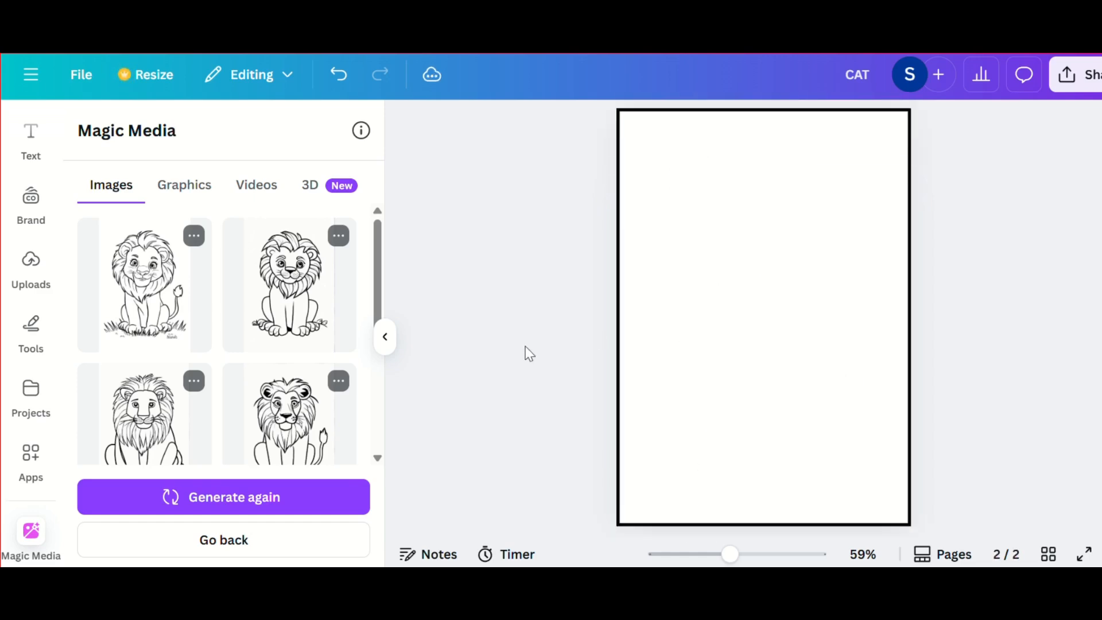
left_click(168, 292)
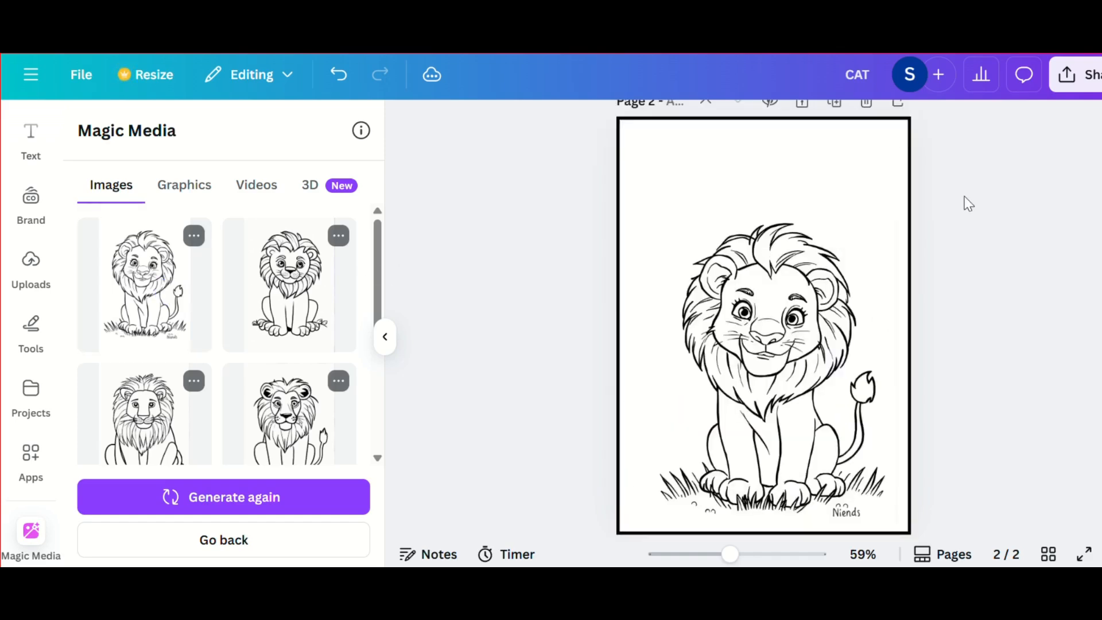
left_click(807, 290)
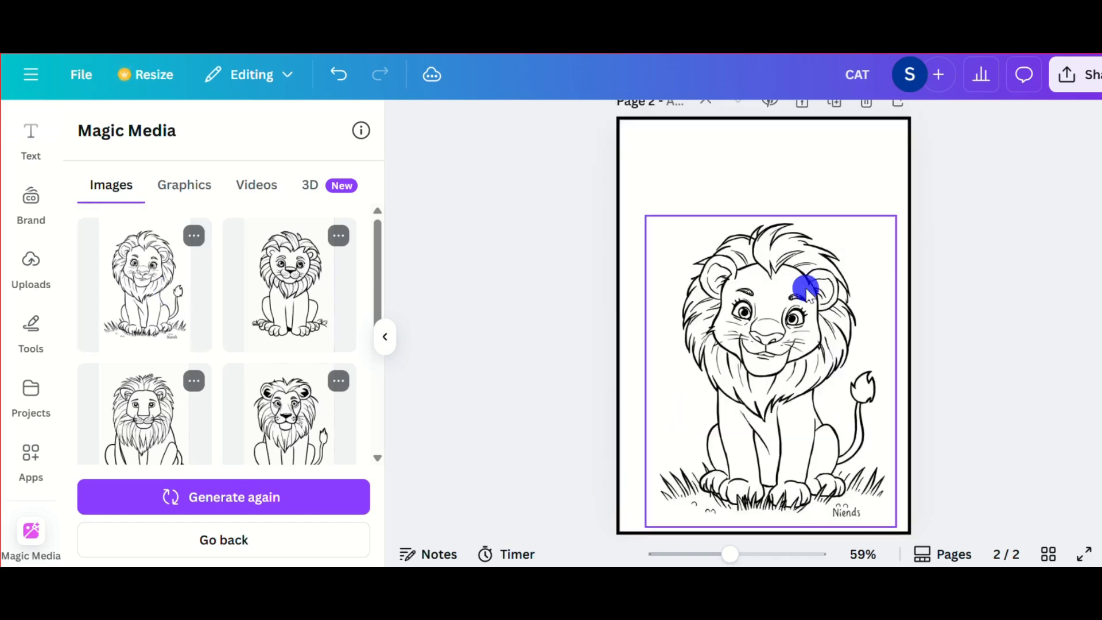
left_click(845, 177)
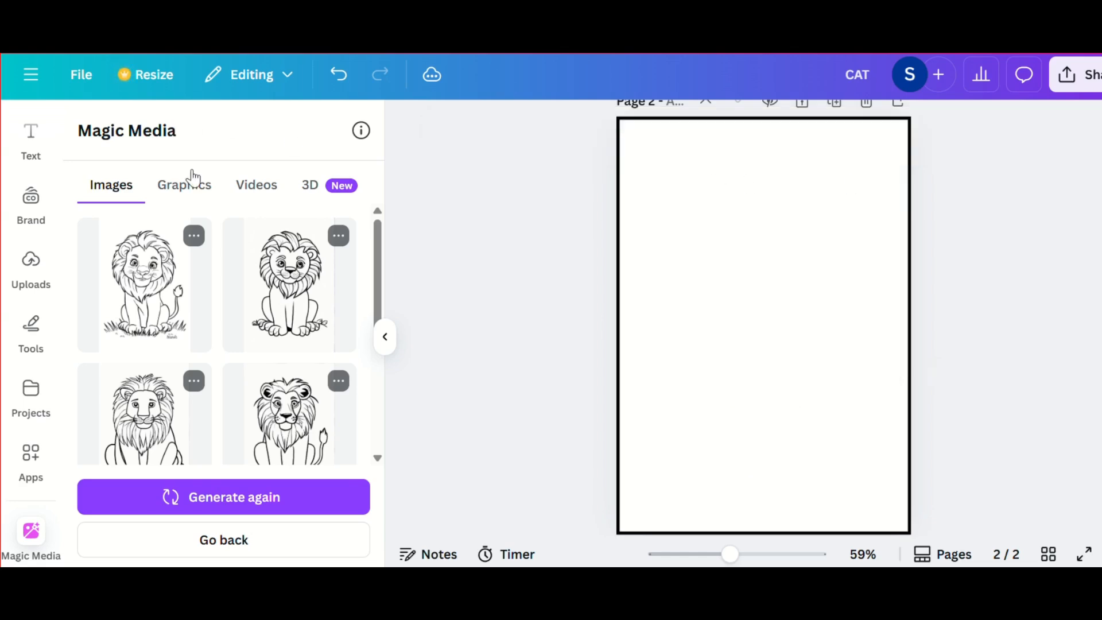
Step: Generate Magic Media graphics from the prompt "generate a lion image in black and white format for children coloring book. make the lion happy"
left_click(196, 190)
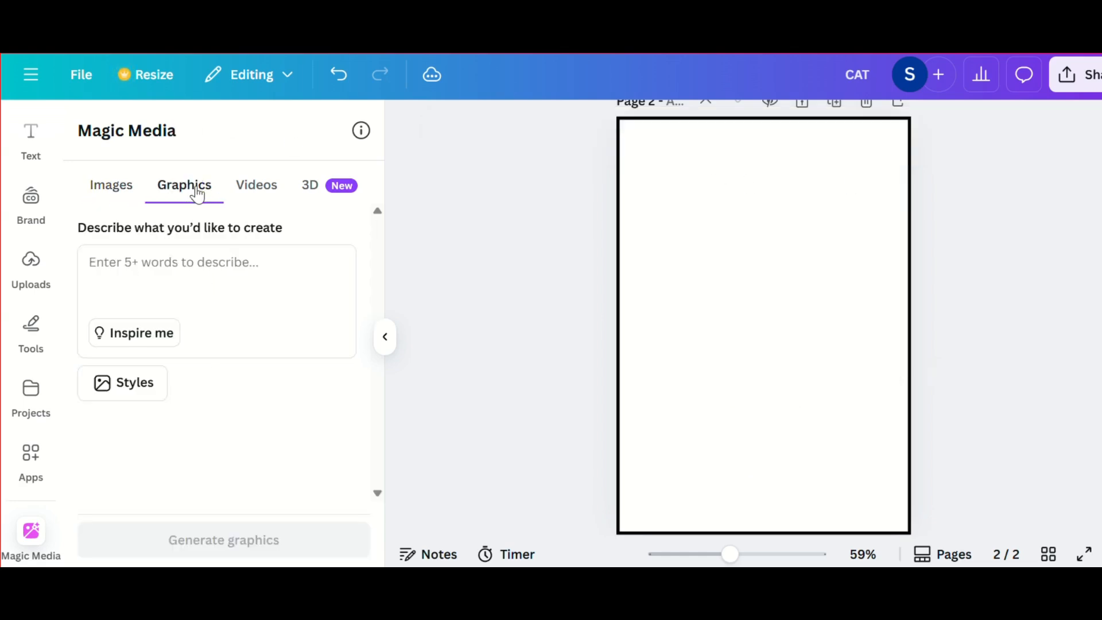
left_click(131, 263)
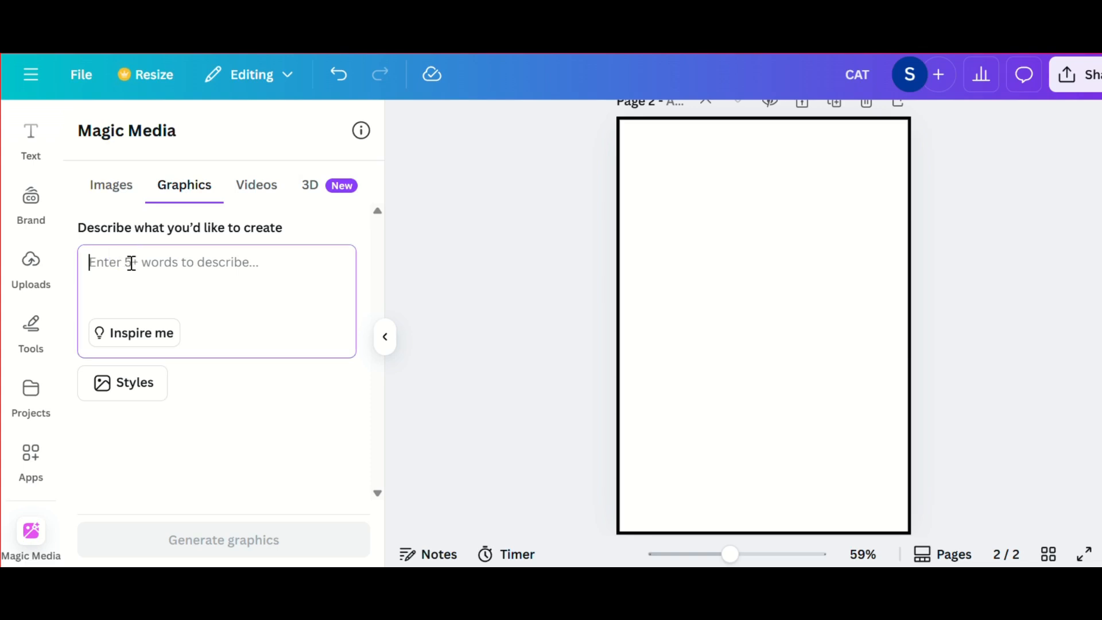
type("generate")
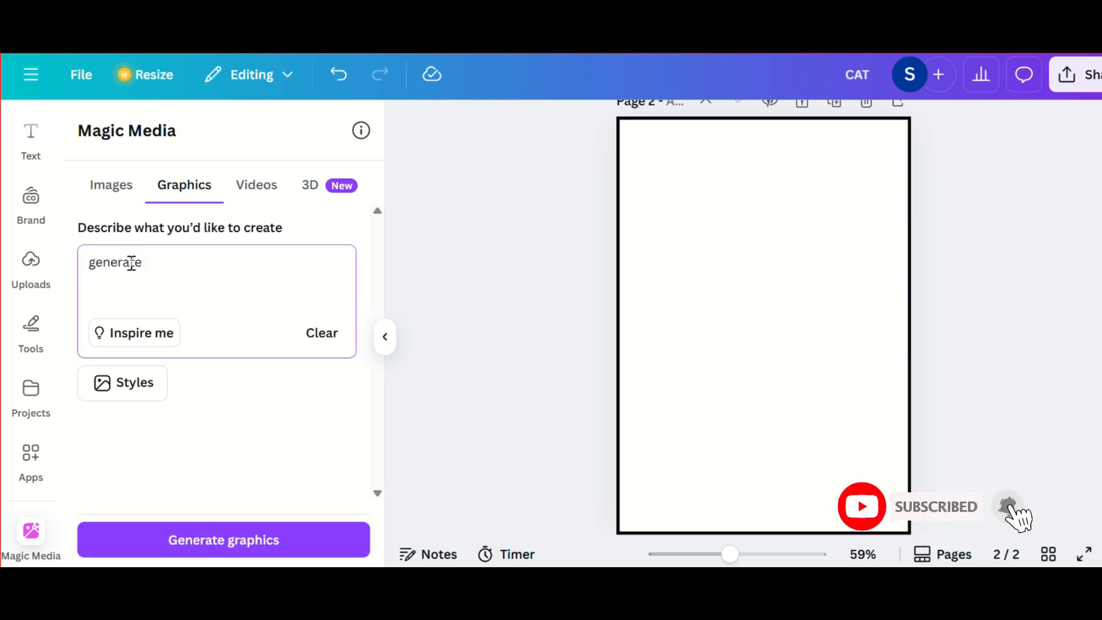
type(" a lion")
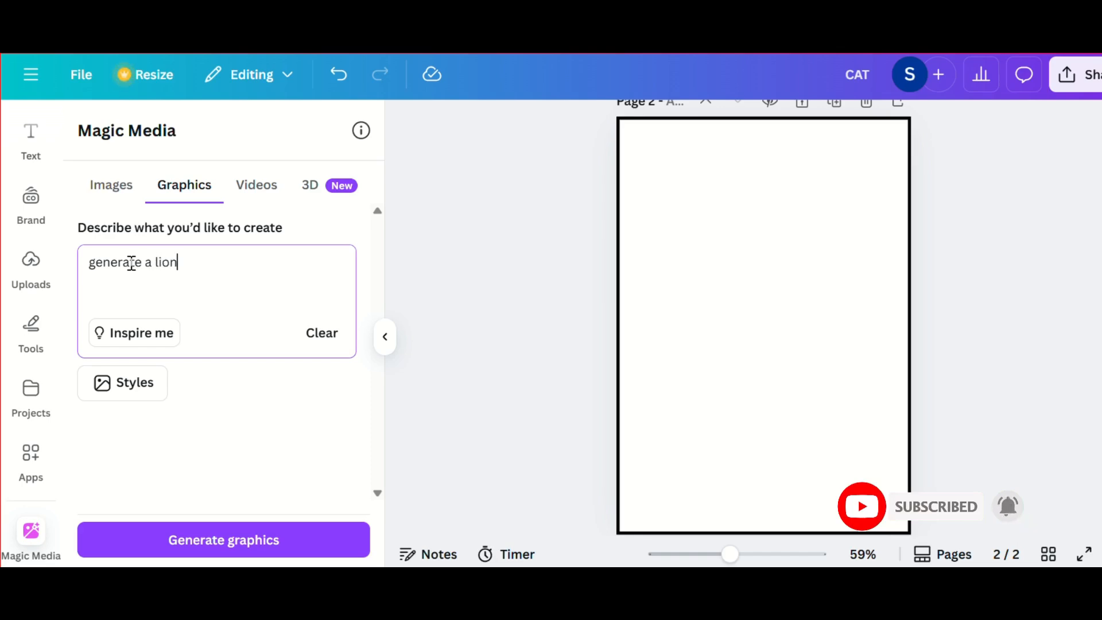
type(" image in black and white")
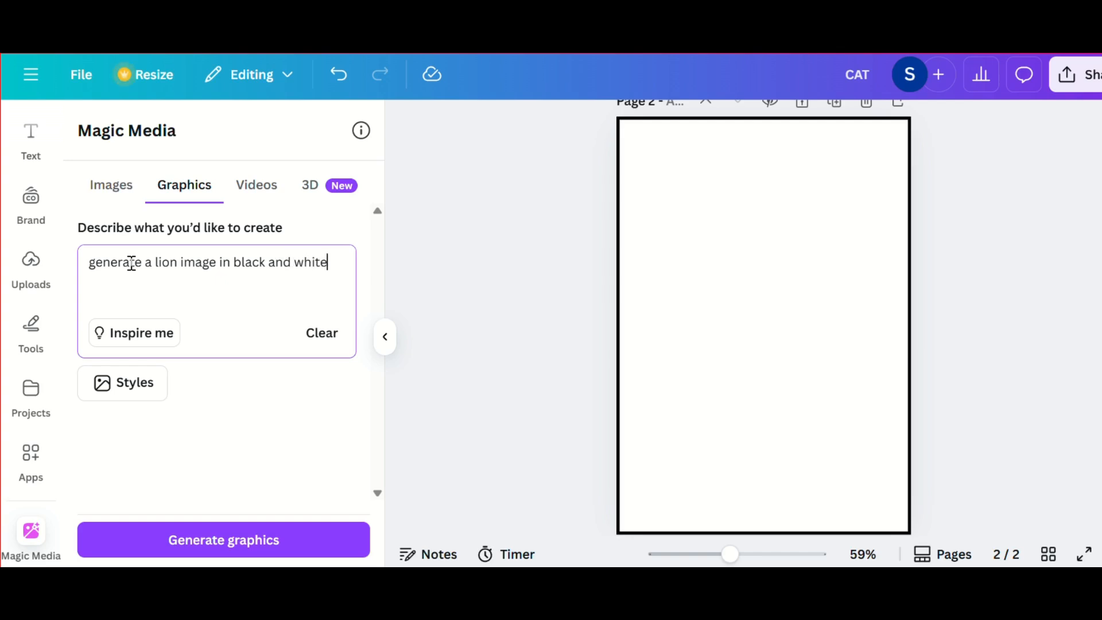
type(" format for children")
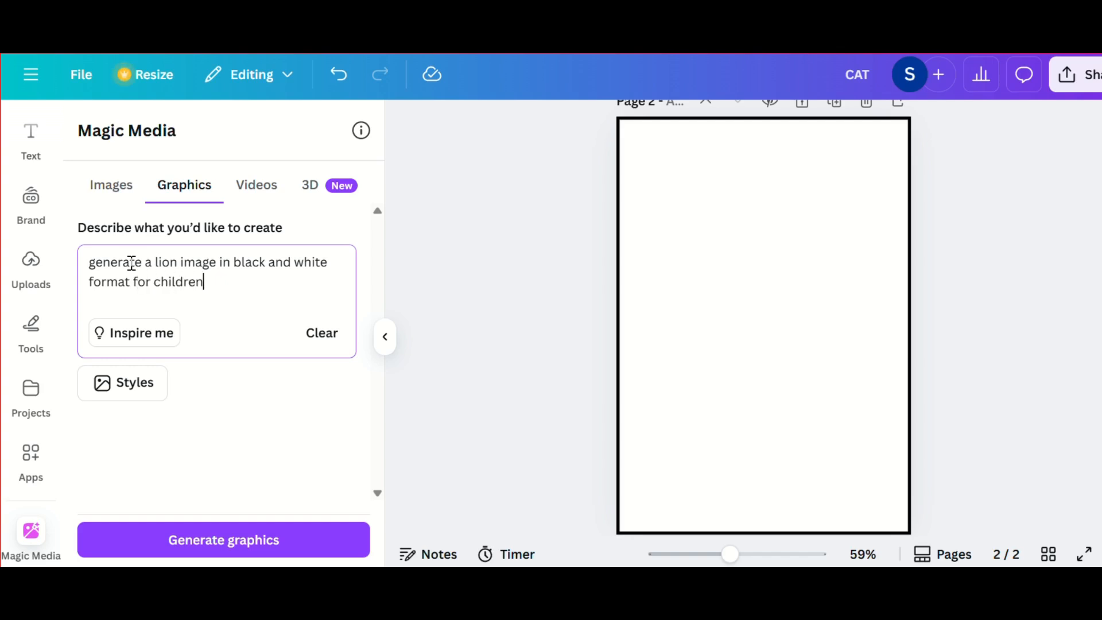
type("s")
key("BackSpace")
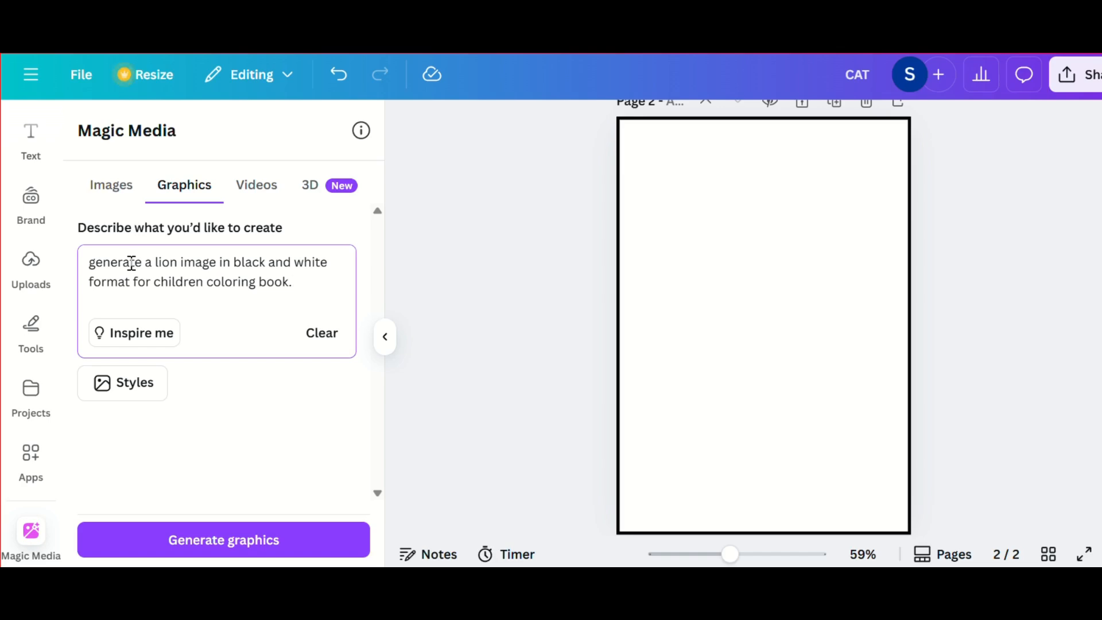
type("the")
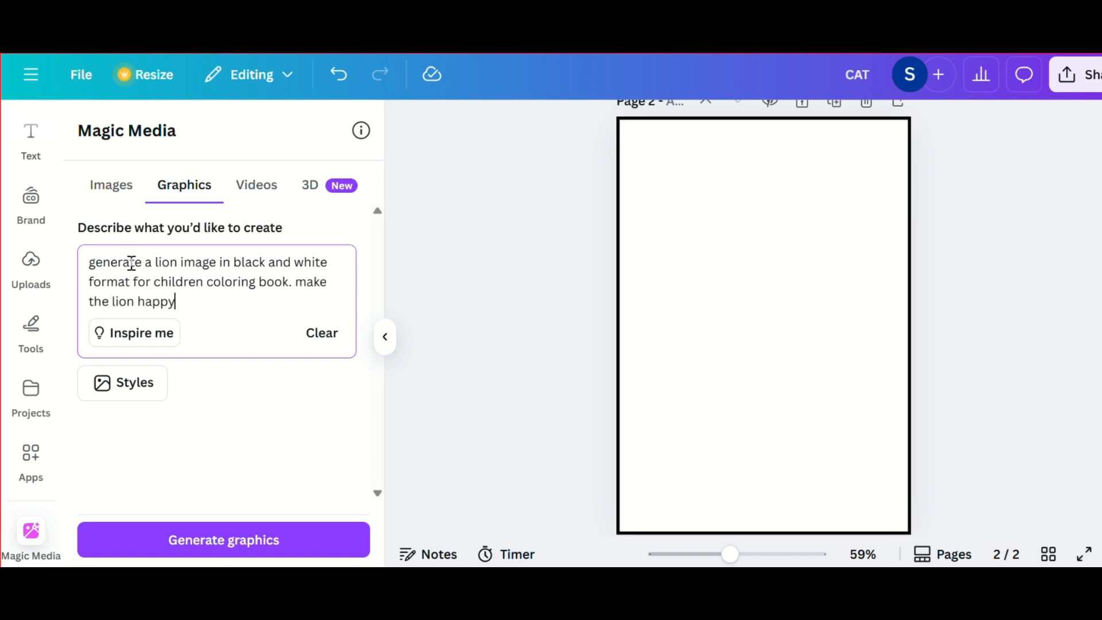
type(" lion happy")
key("Return")
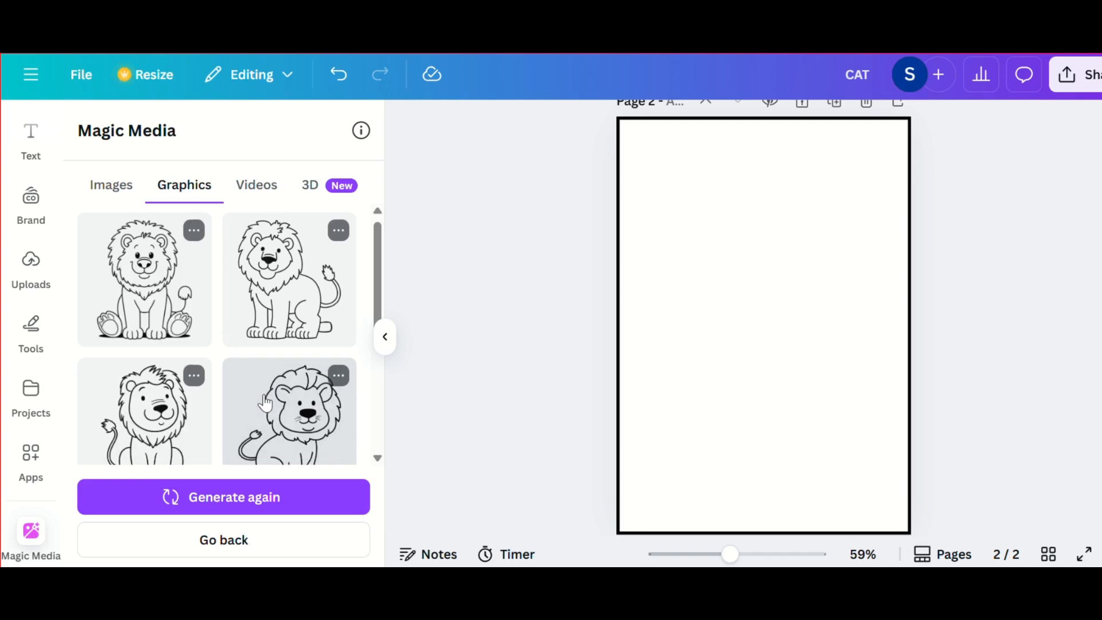
Step: Add the first generated lion graphic to the bordered second page, shift it down and slightly left, and enlarge it to most of the page width
scroll(265, 404, "down", 1)
scroll(265, 404, "up", 1)
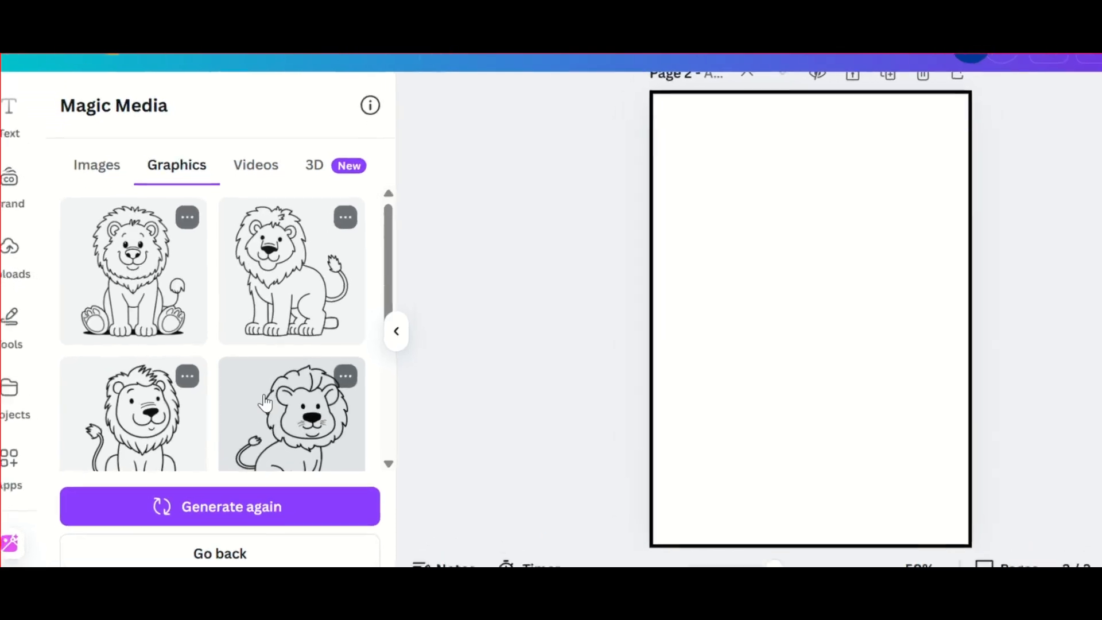
scroll(265, 403, "down", 1)
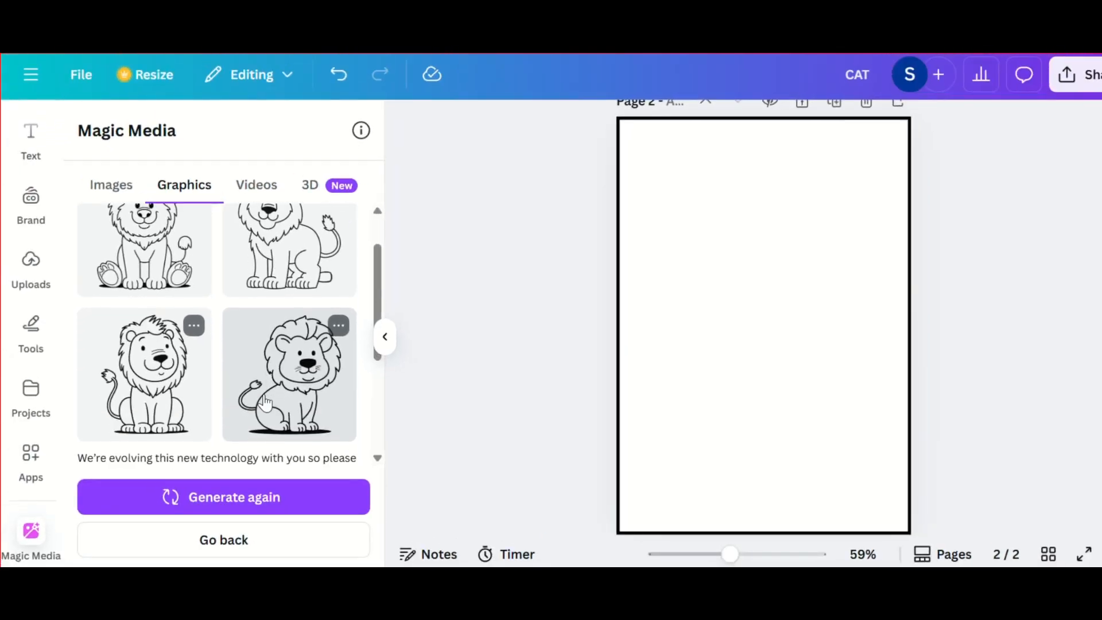
scroll(264, 404, "up", 1)
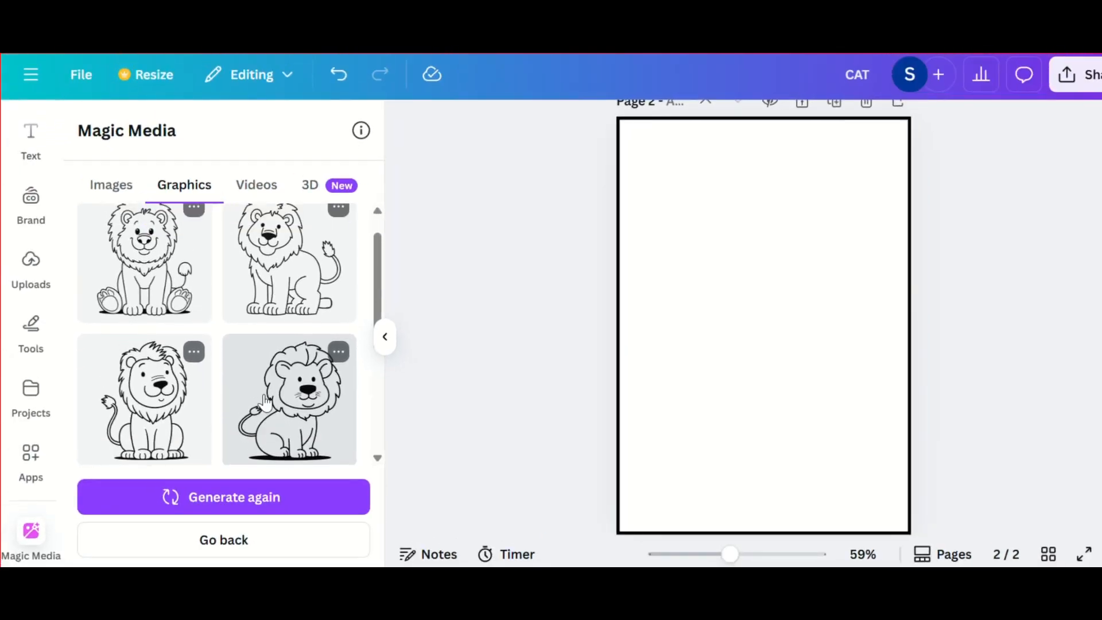
scroll(265, 404, "up", 1)
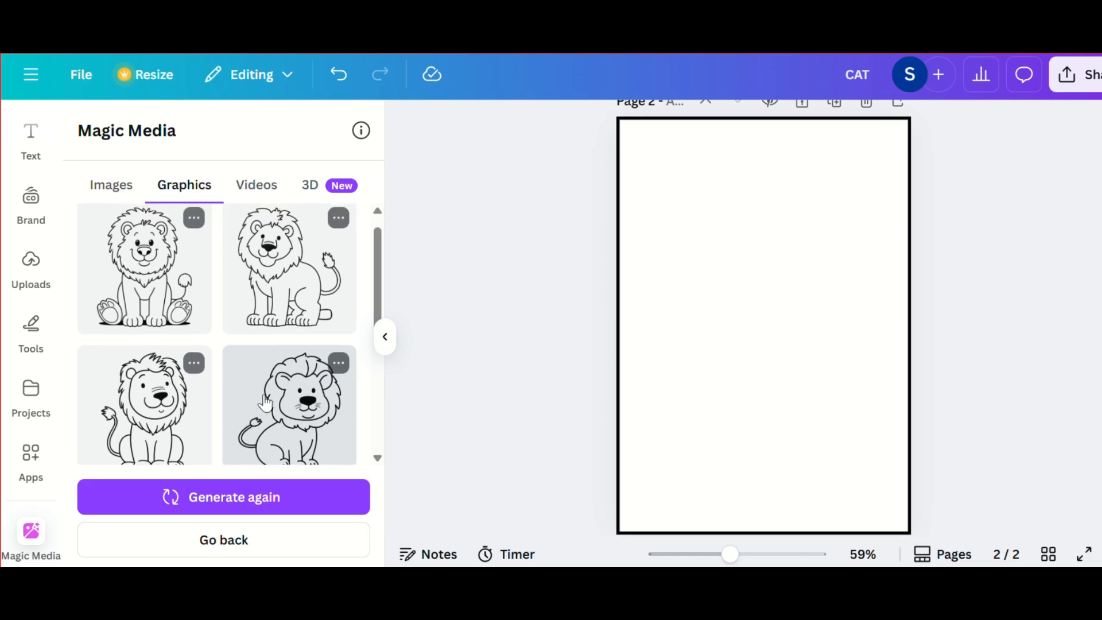
left_click(131, 268)
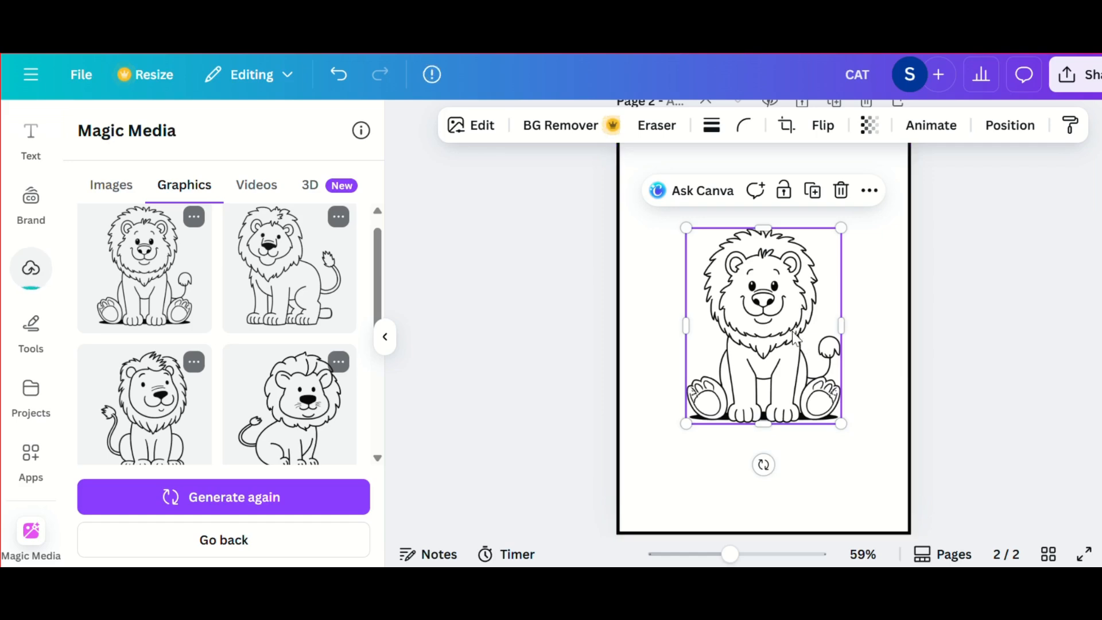
left_click_drag(800, 327, 788, 370)
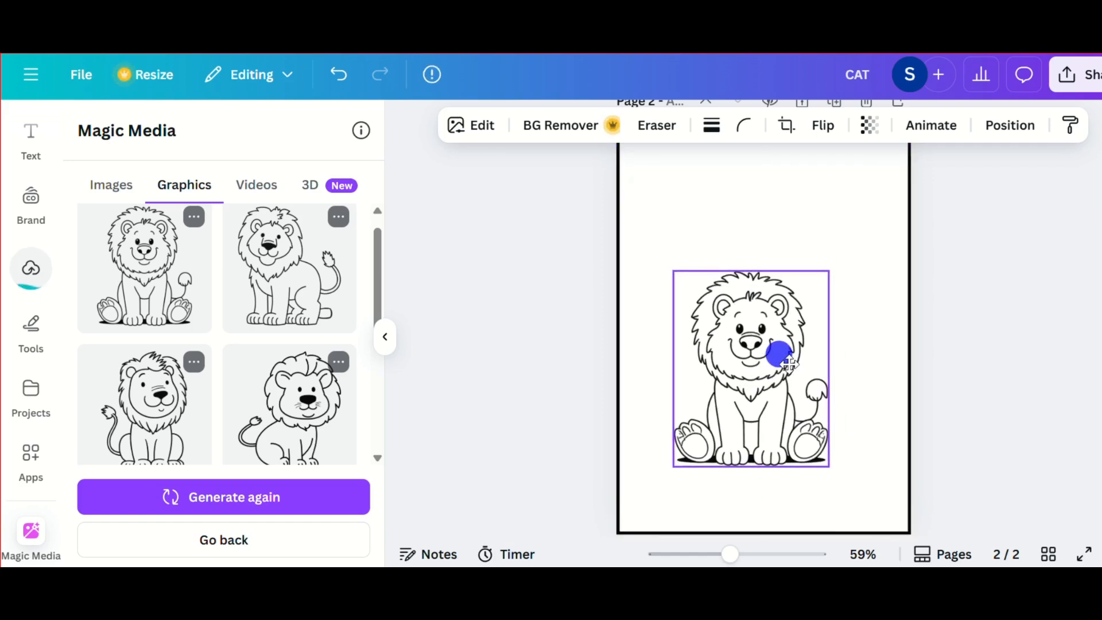
left_click_drag(829, 269, 831, 110)
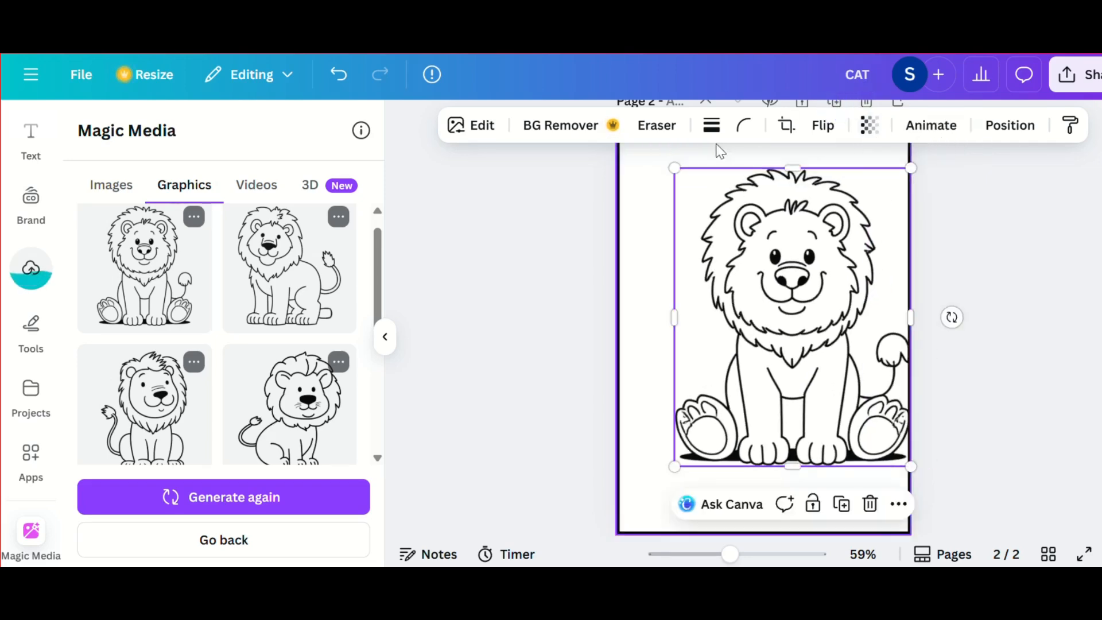
Step: Enlarge the lion graphic to nearly the full width inside the black border, then centre it horizontally and vertically on the second page
left_click_drag(678, 170, 574, 166)
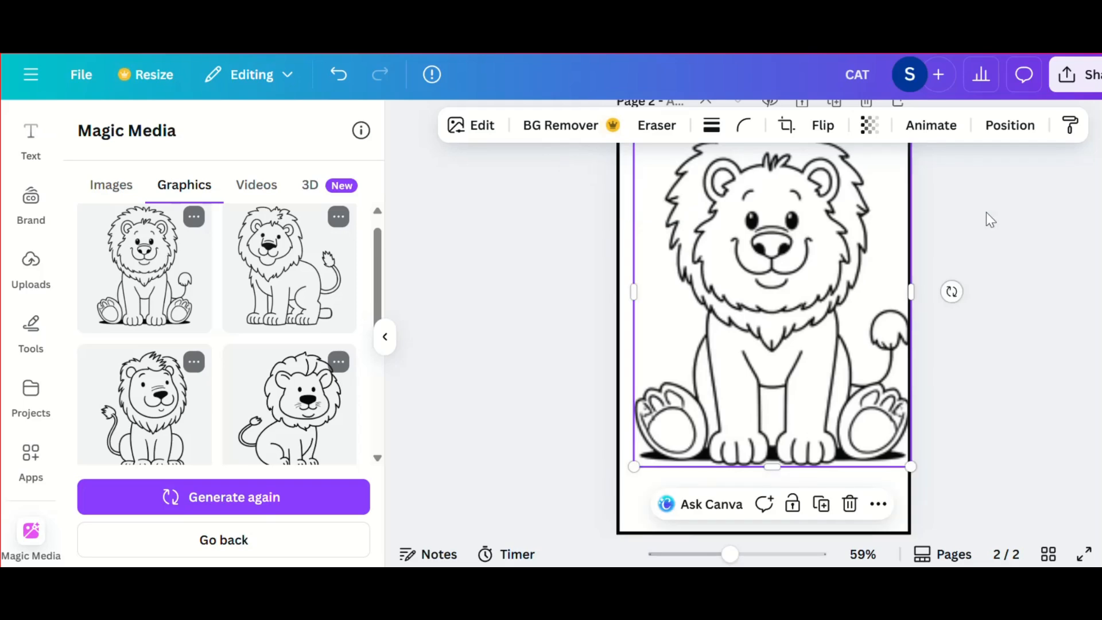
mouse_move(859, 290)
left_mouse_down()
mouse_move(840, 285)
mouse_move(852, 304)
left_mouse_up()
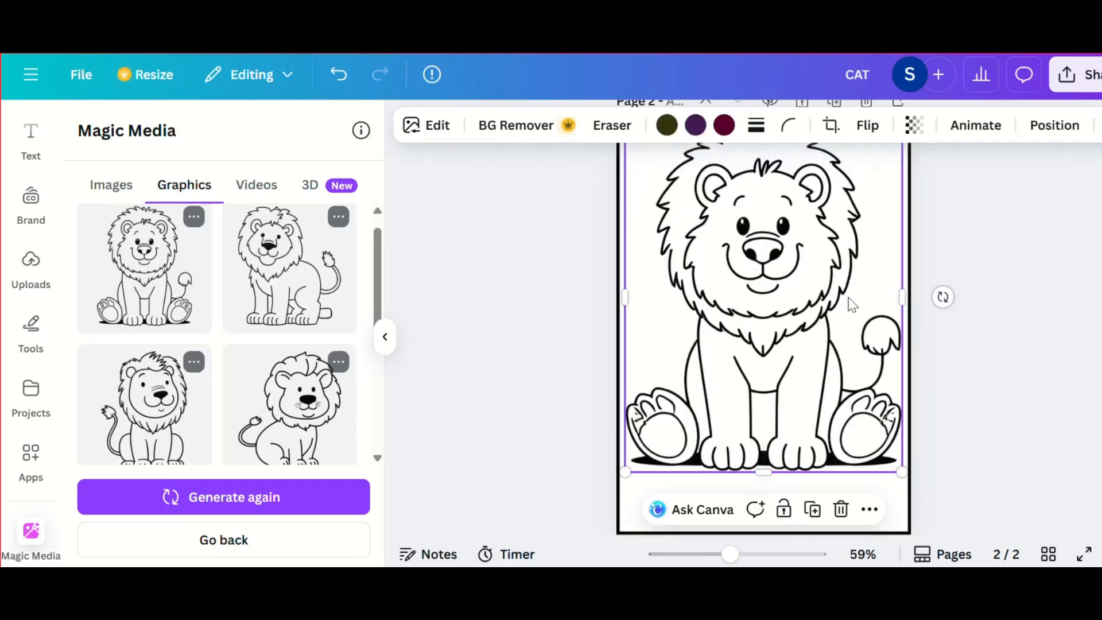
left_click(951, 448)
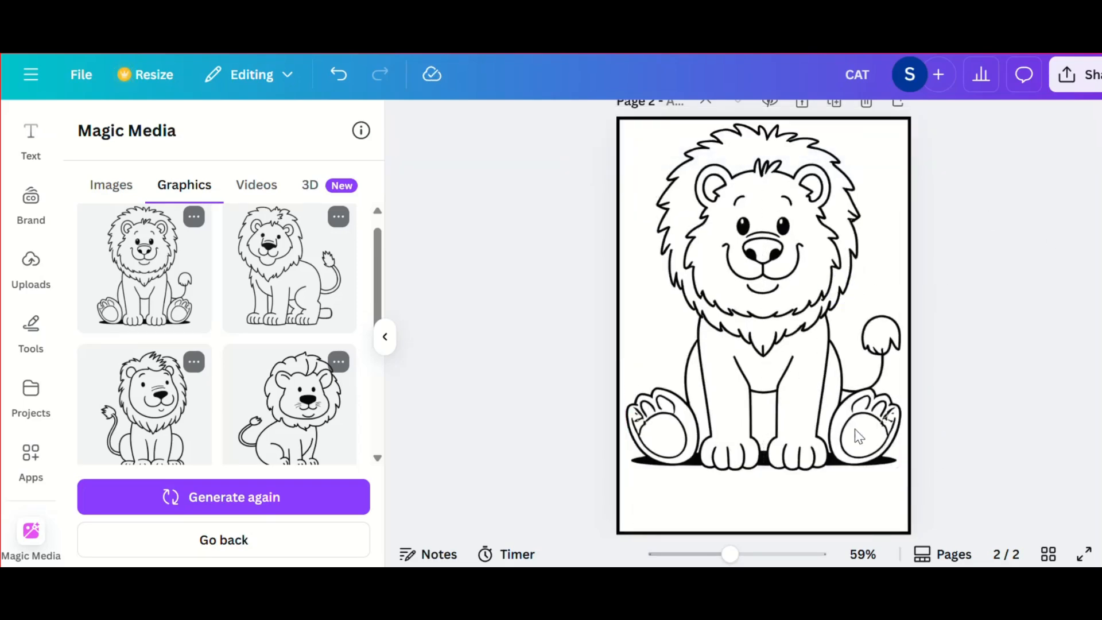
scroll(804, 402, "up", 1)
left_click_drag(792, 393, 798, 424)
left_click(953, 359)
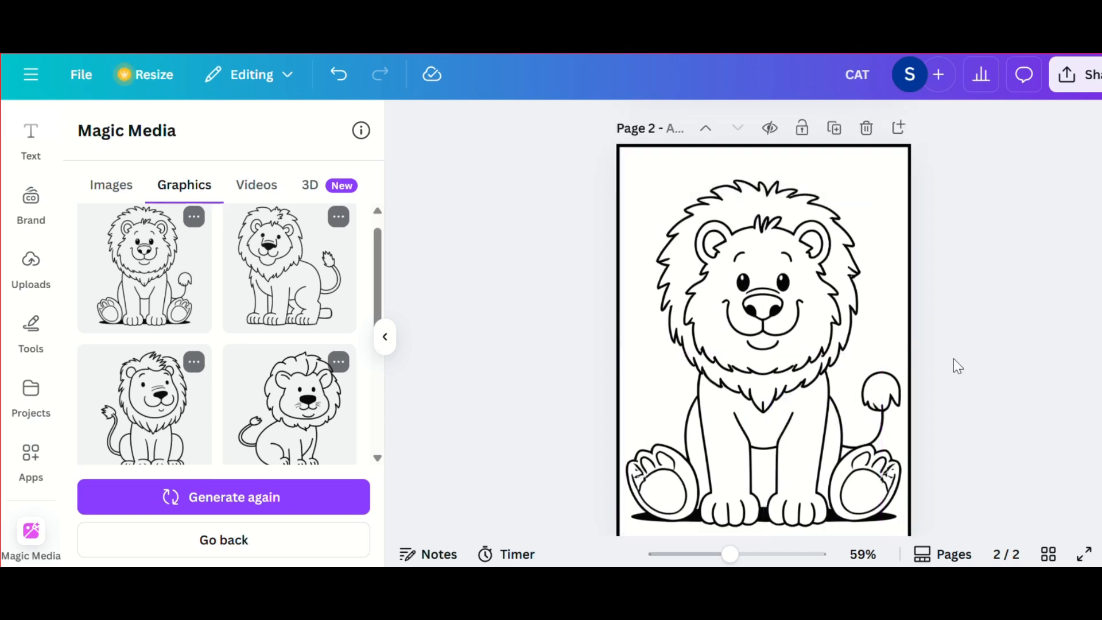
Step: Review the lion page's layout against the titled cat page
scroll(953, 360, "down", 2)
scroll(953, 360, "up", 1)
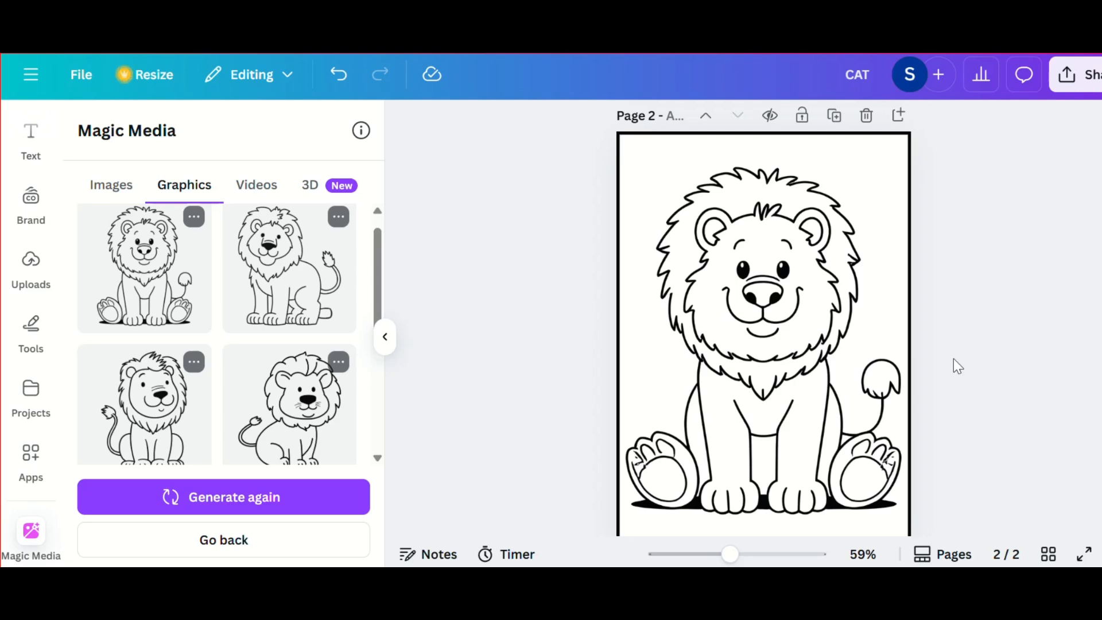
scroll(767, 393, "up", 4)
scroll(767, 393, "up", 3)
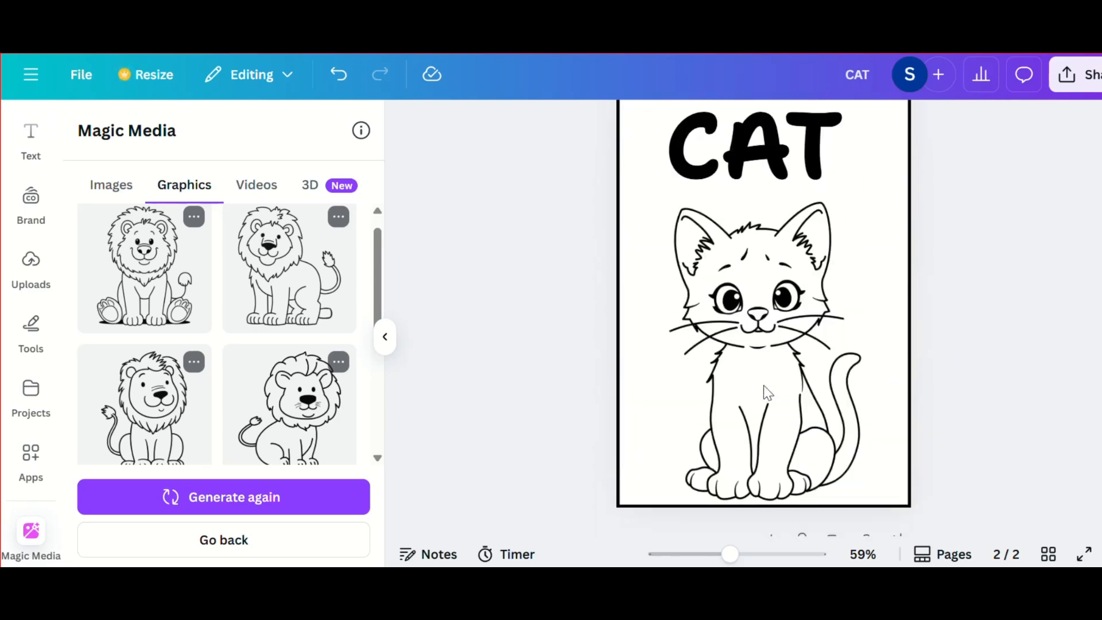
scroll(767, 393, "down", 6)
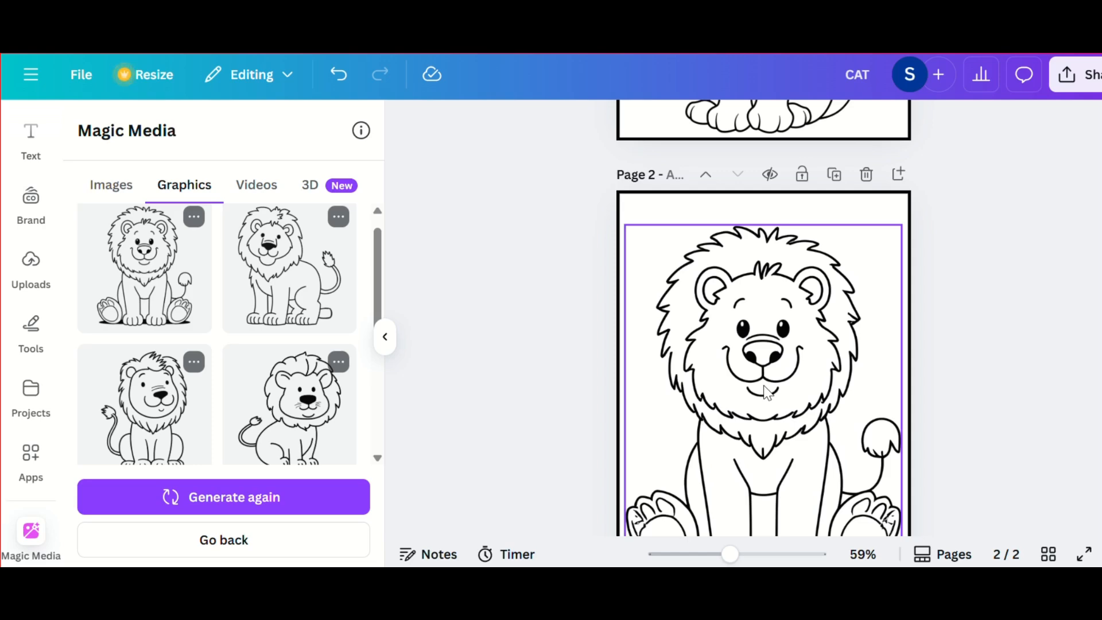
scroll(941, 333, "down", 2)
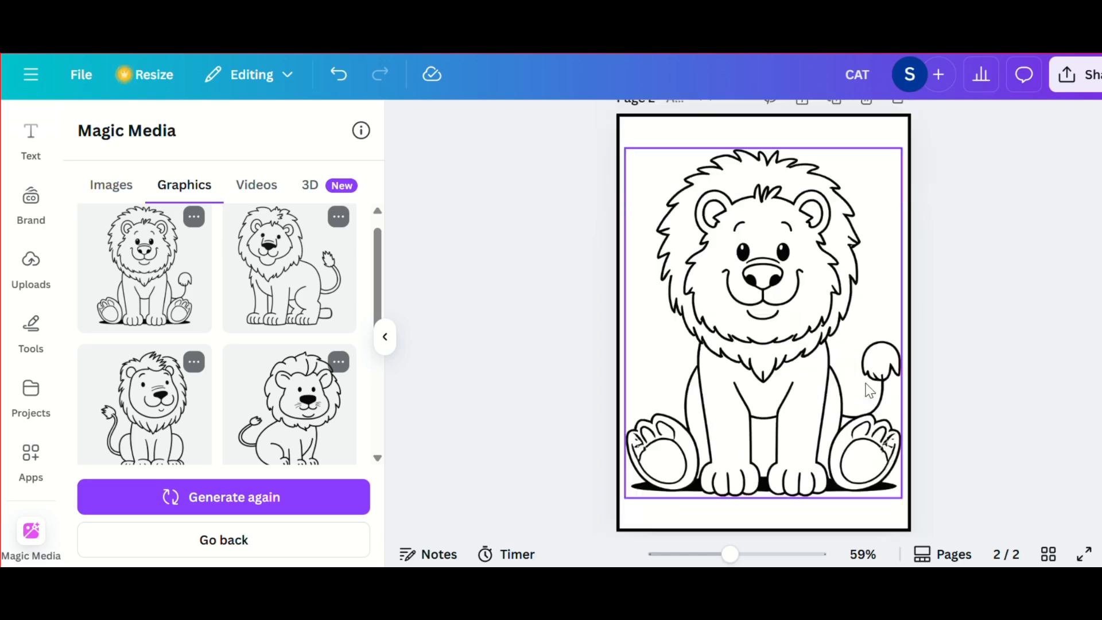